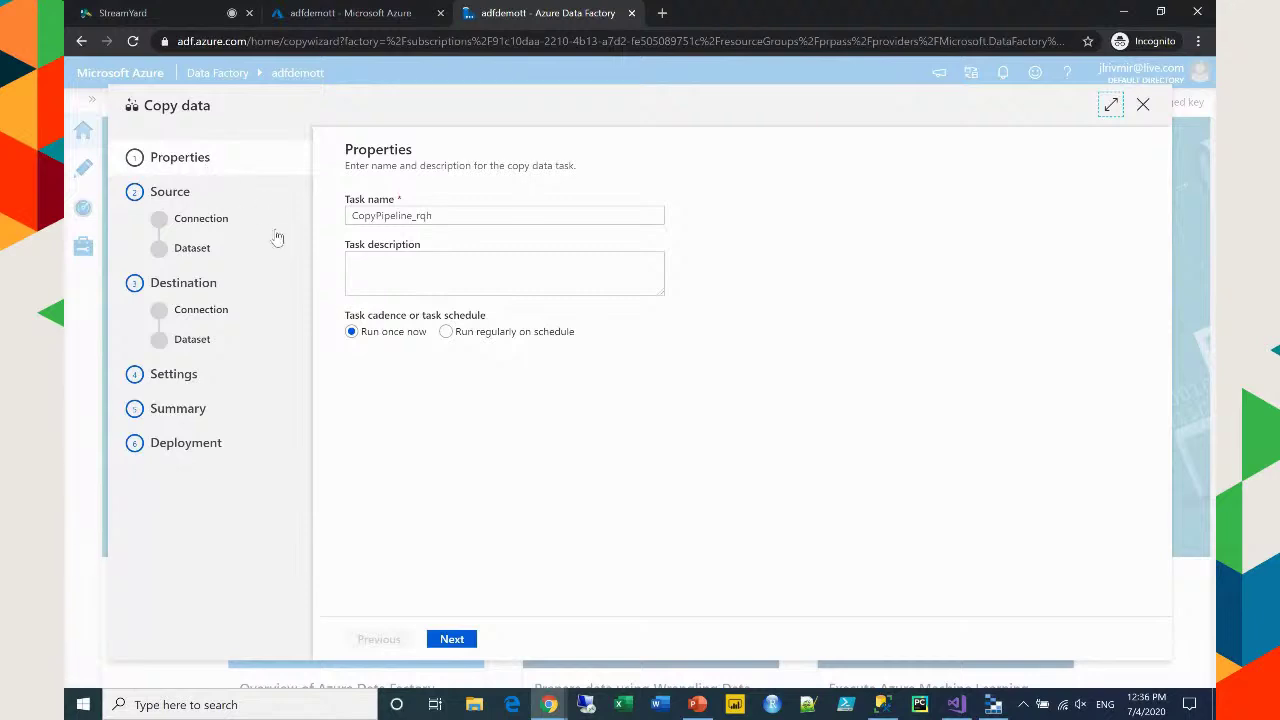
Review the source connection stage of the Copy data wizard and close the wizard
click(172, 191)
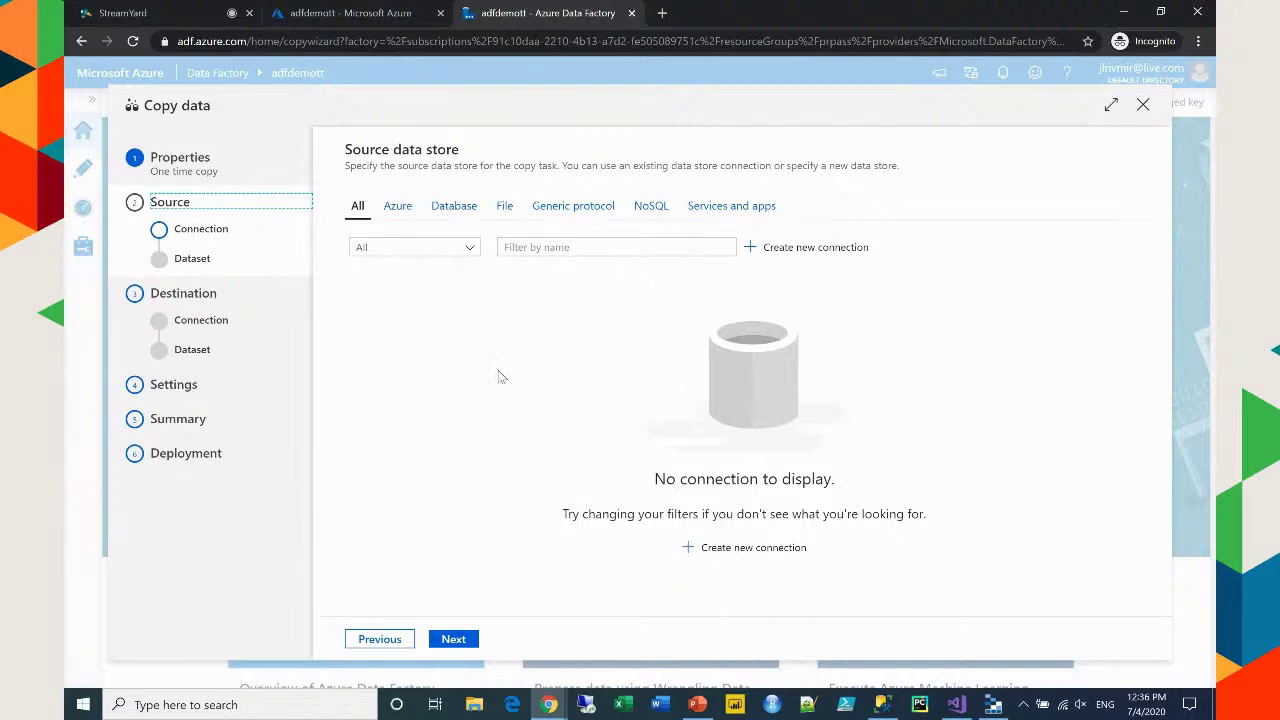
click(208, 300)
click(176, 212)
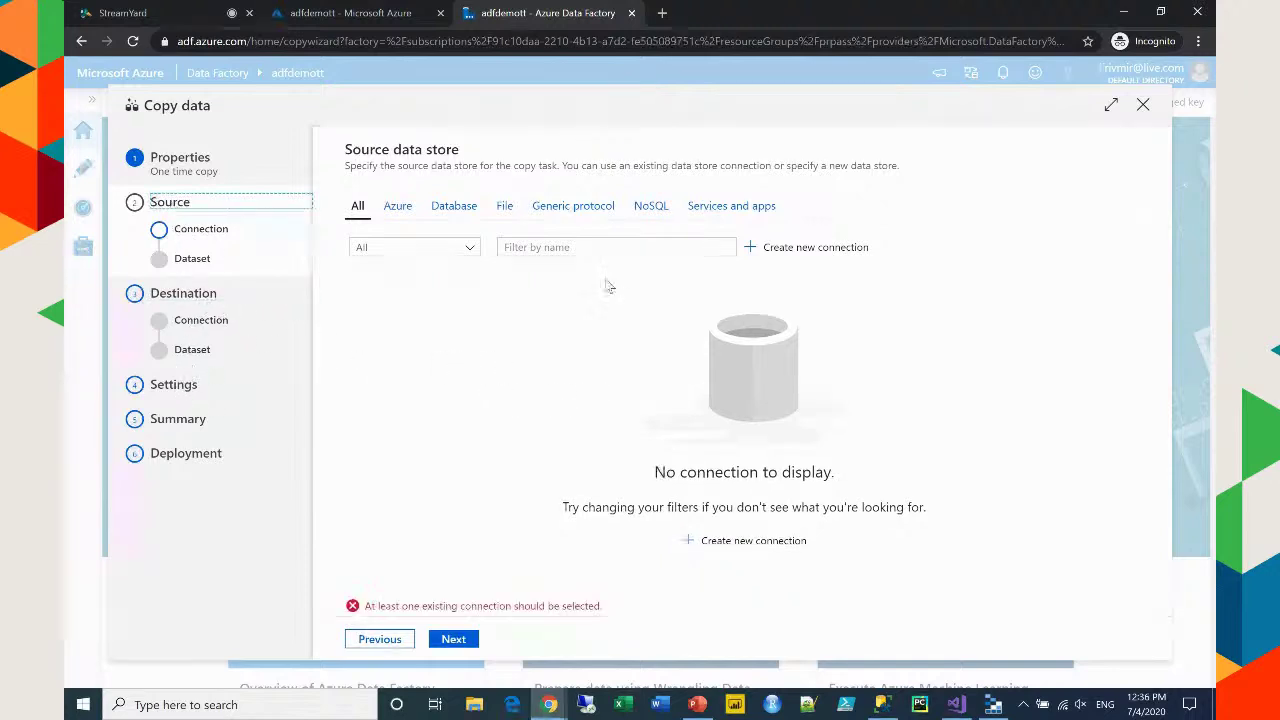
click(1142, 105)
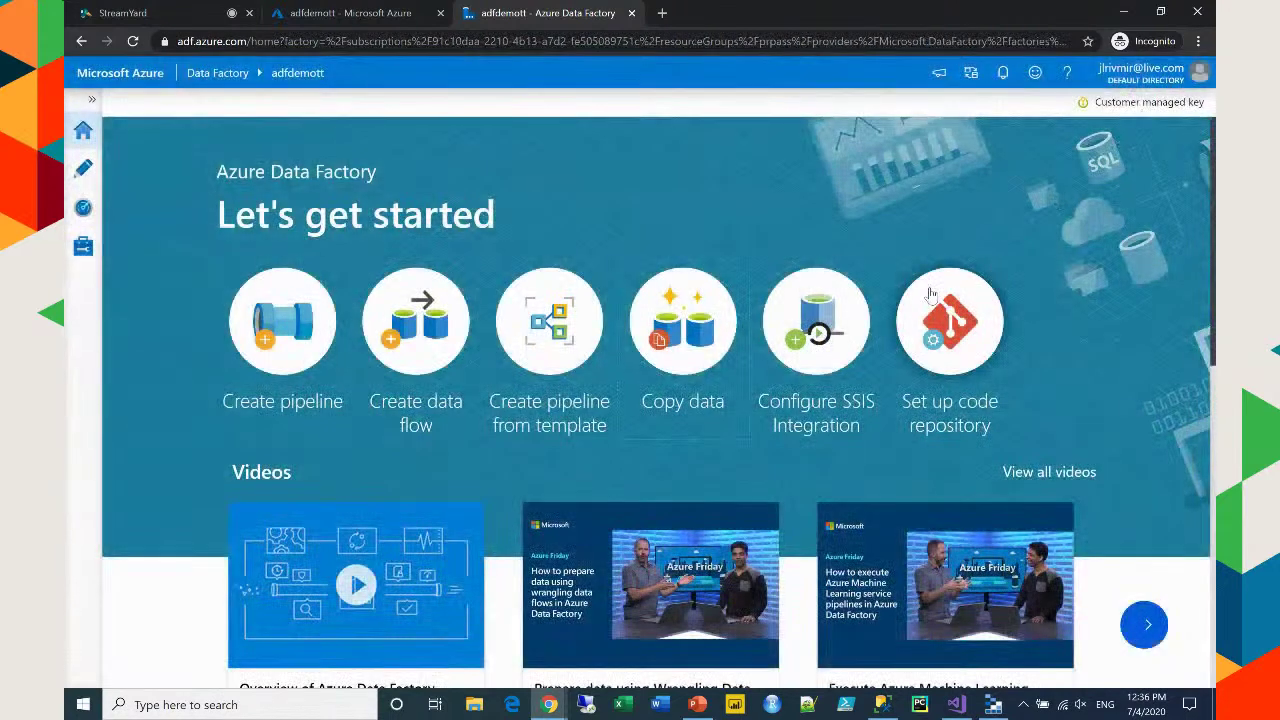
Check the pipelines in the adfdemott factory's authoring view and close the unneeded browser tabs
click(81, 176)
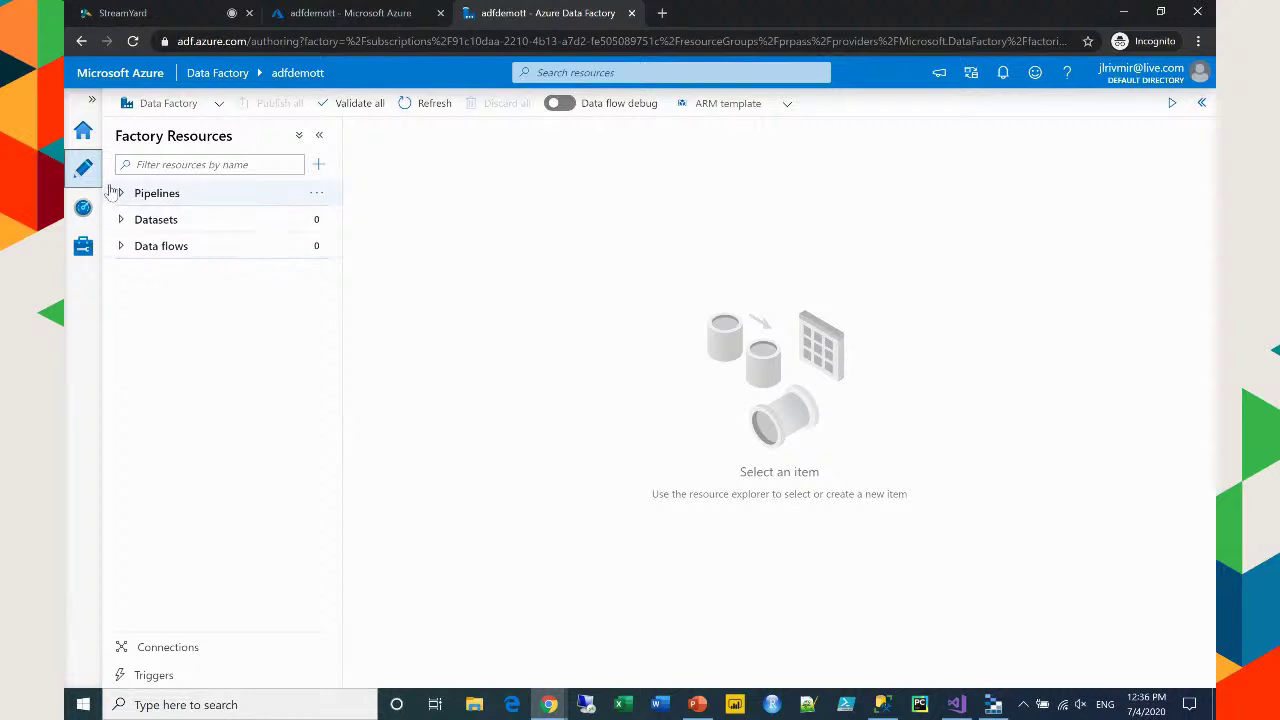
click(121, 194)
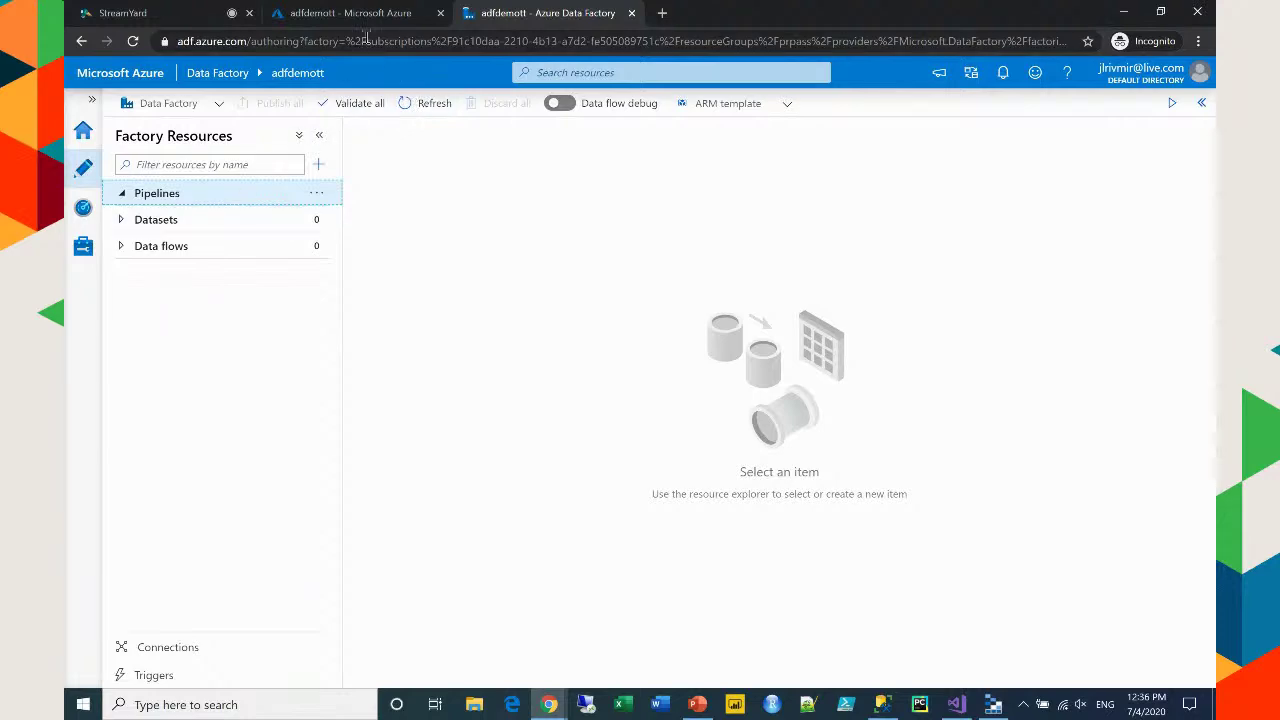
click(440, 13)
click(440, 13)
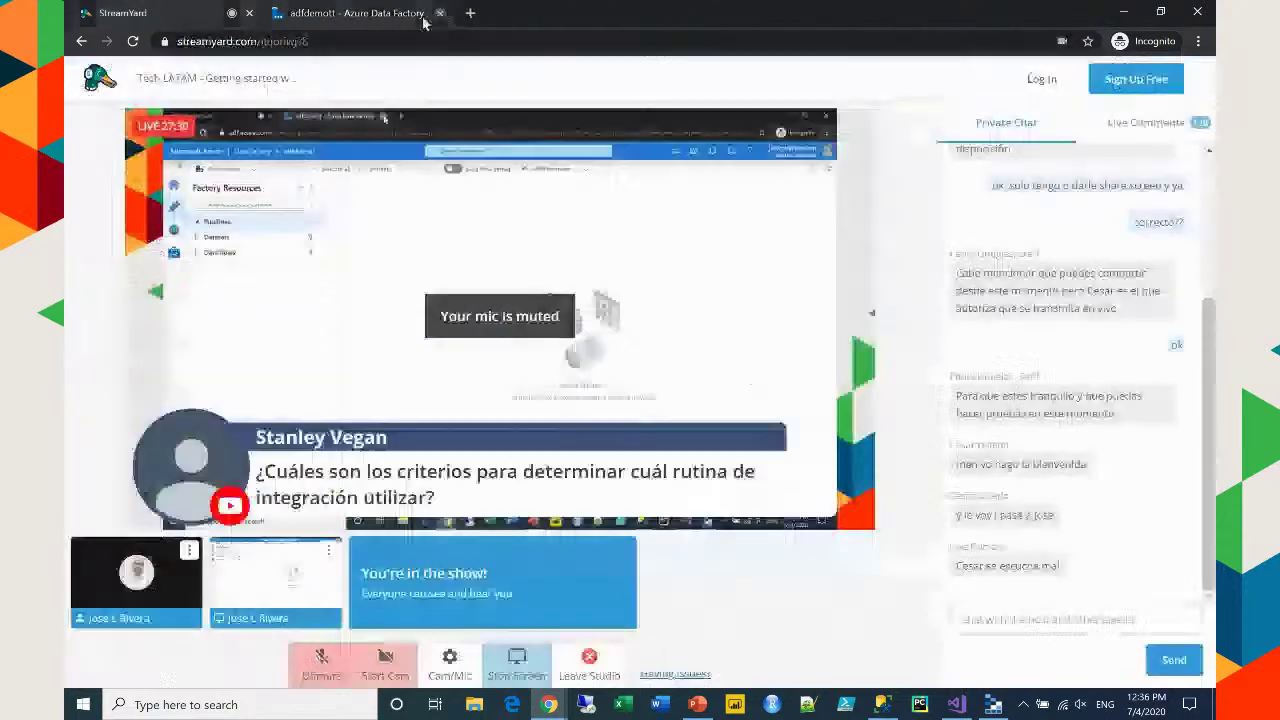
Open portal.azure.com and launch Author & Monitor for the techtalks data factory in the prpass resource group
key(ctrl+t)
text(portal.azure.com)
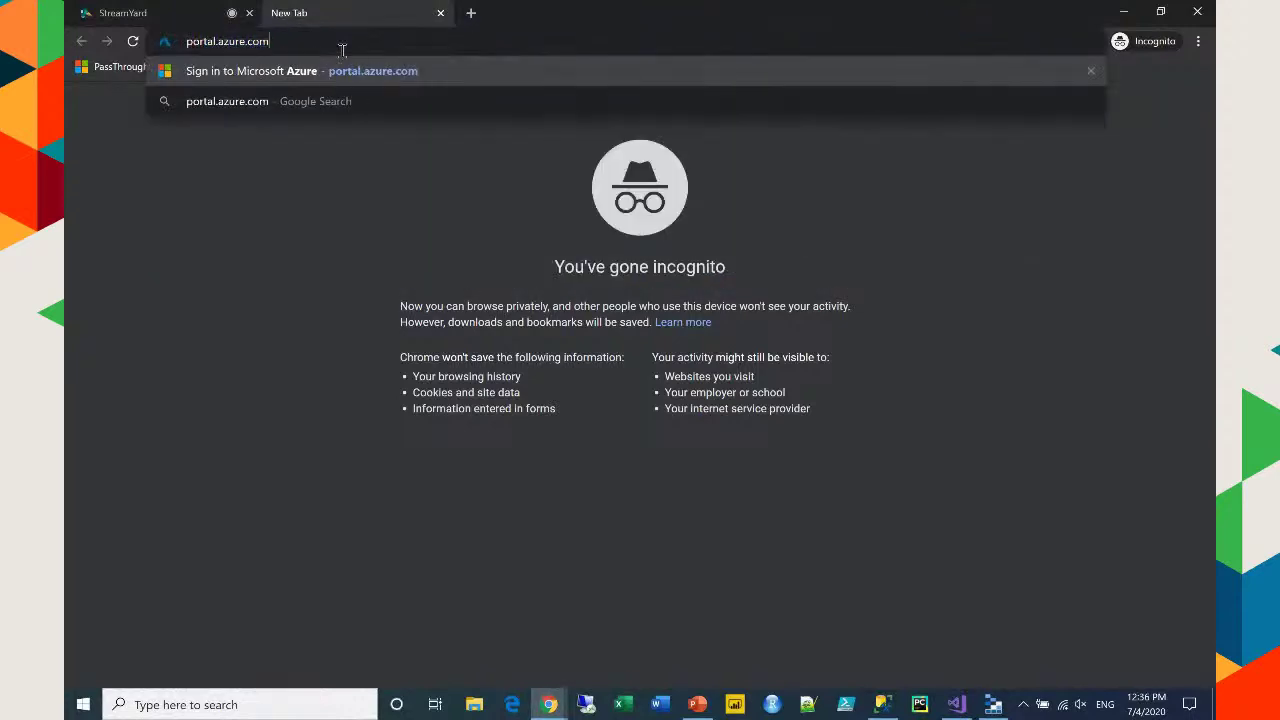
key(Return)
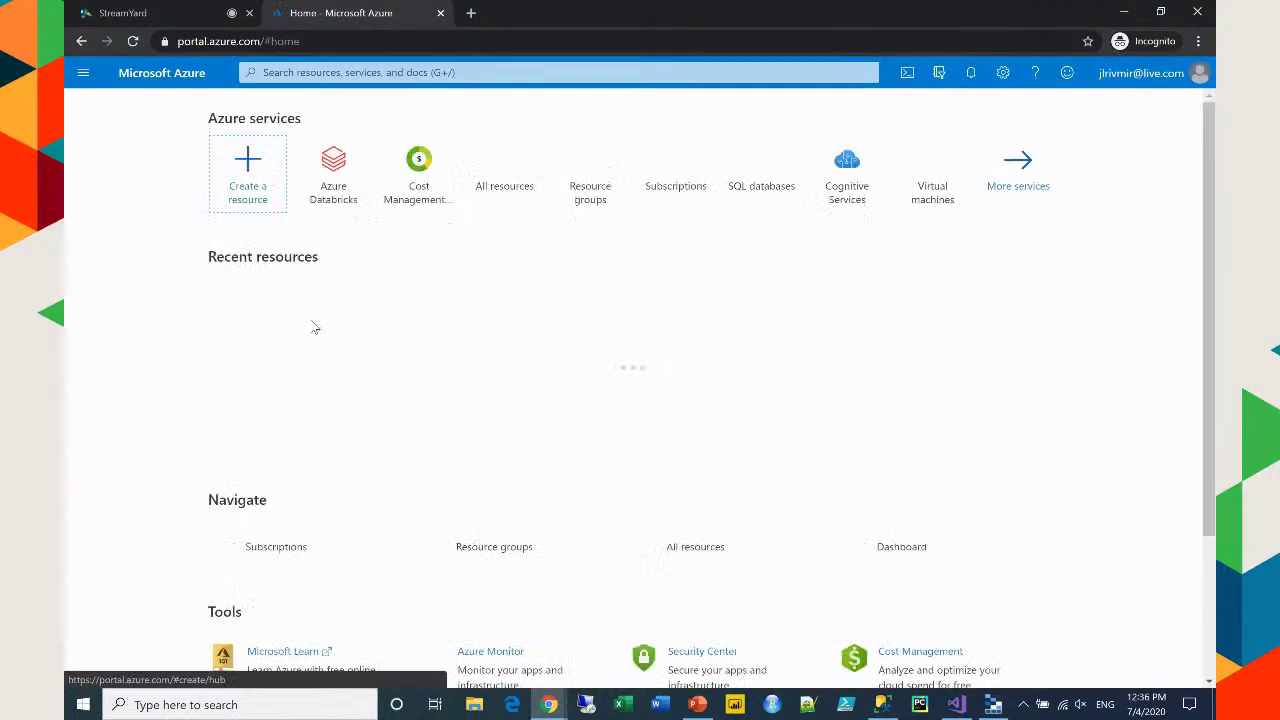
click(243, 344)
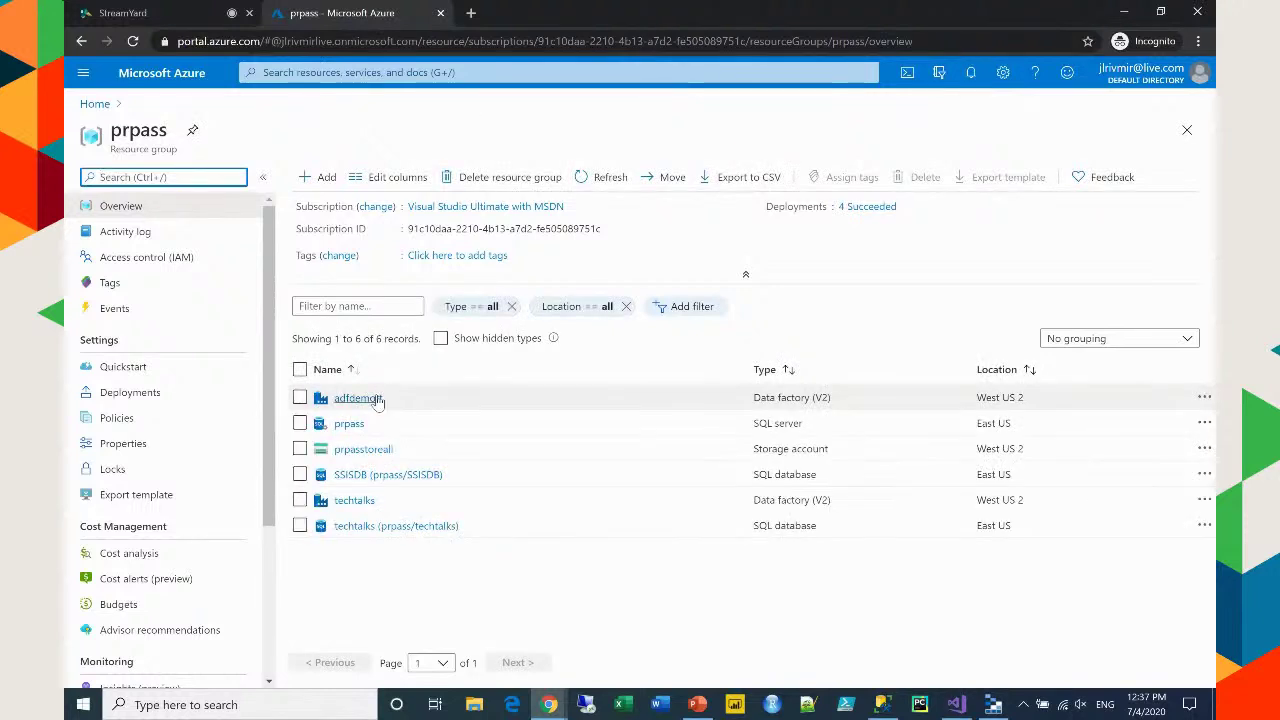
click(362, 500)
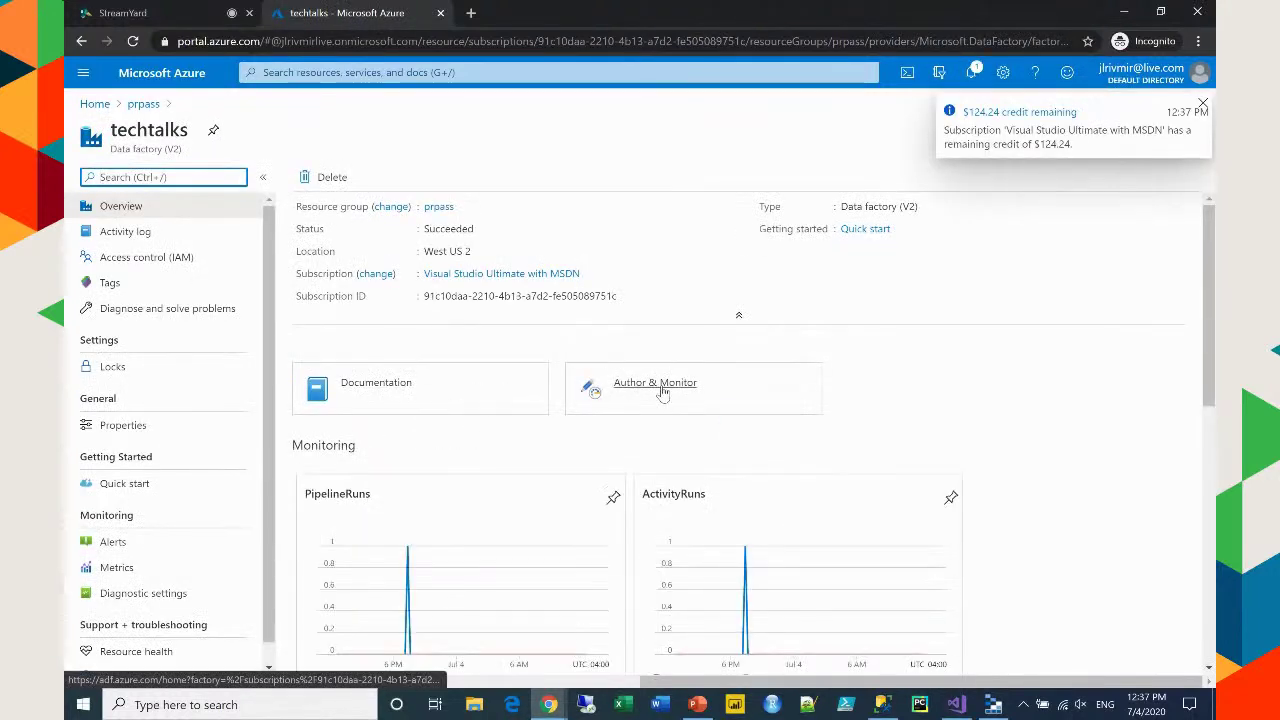
click(660, 389)
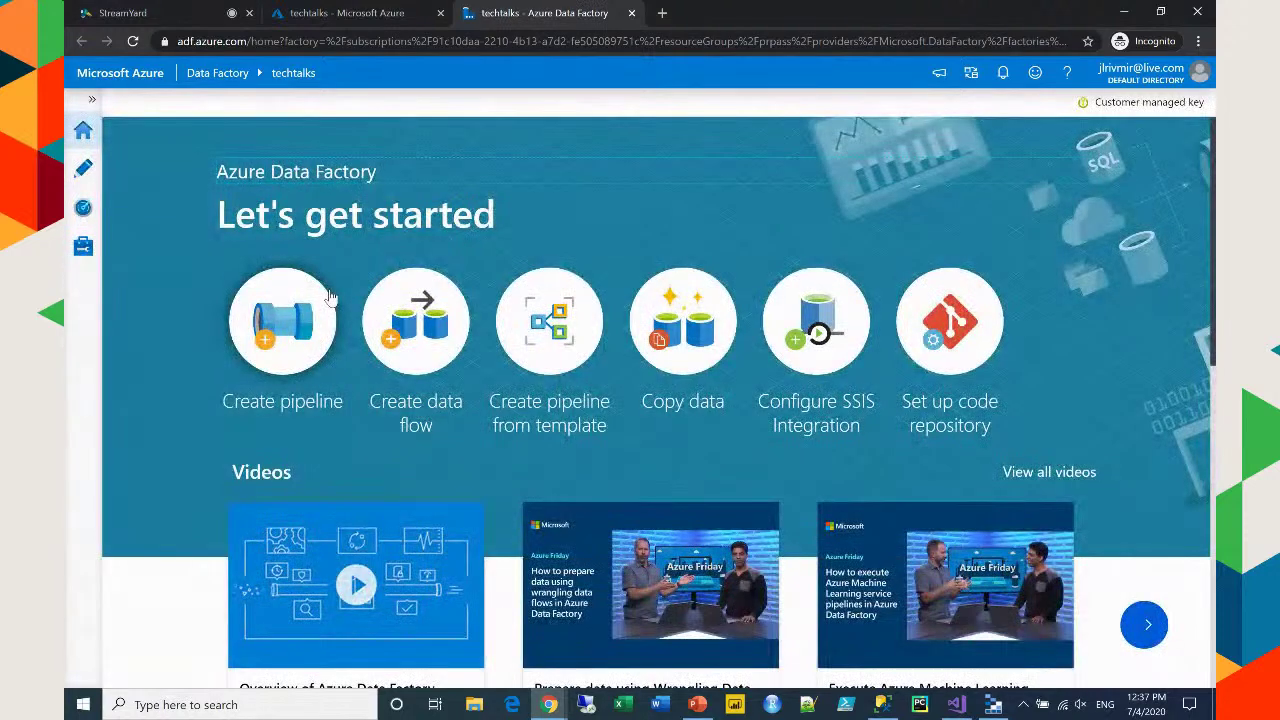
Expand the techtalks factory's pipelines in the authoring view and open its connections in the management hub
click(85, 171)
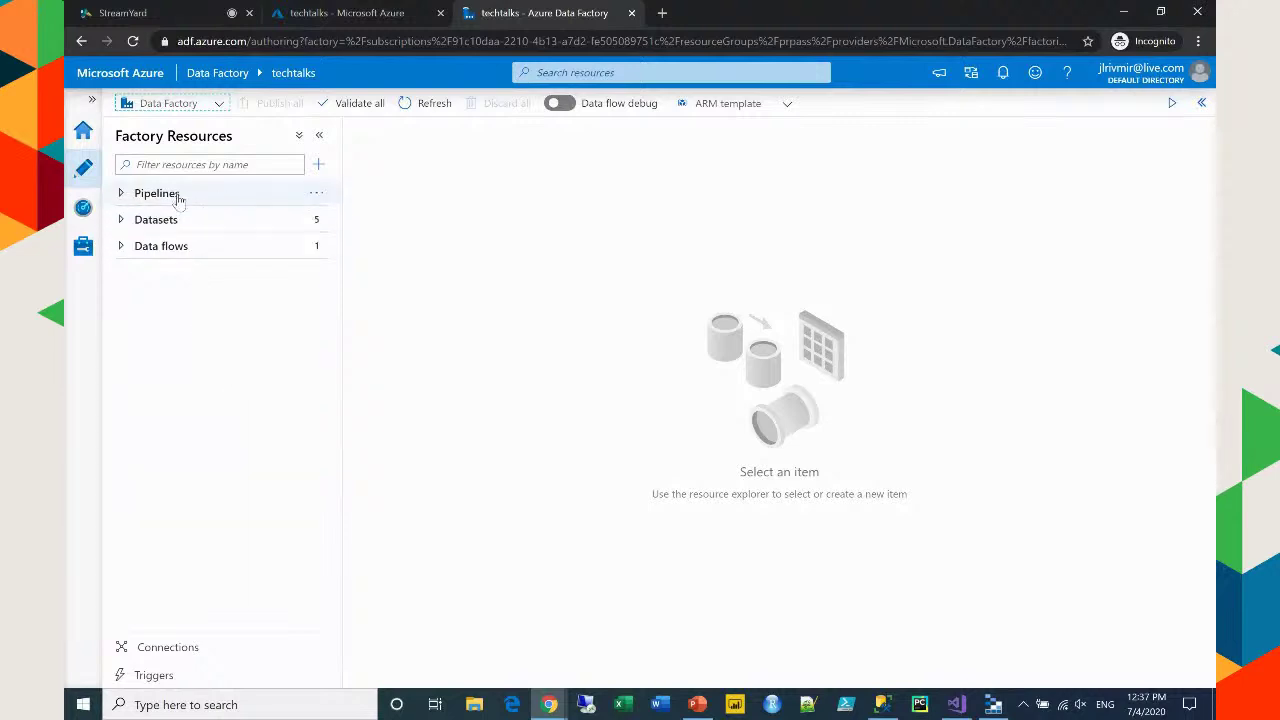
click(121, 193)
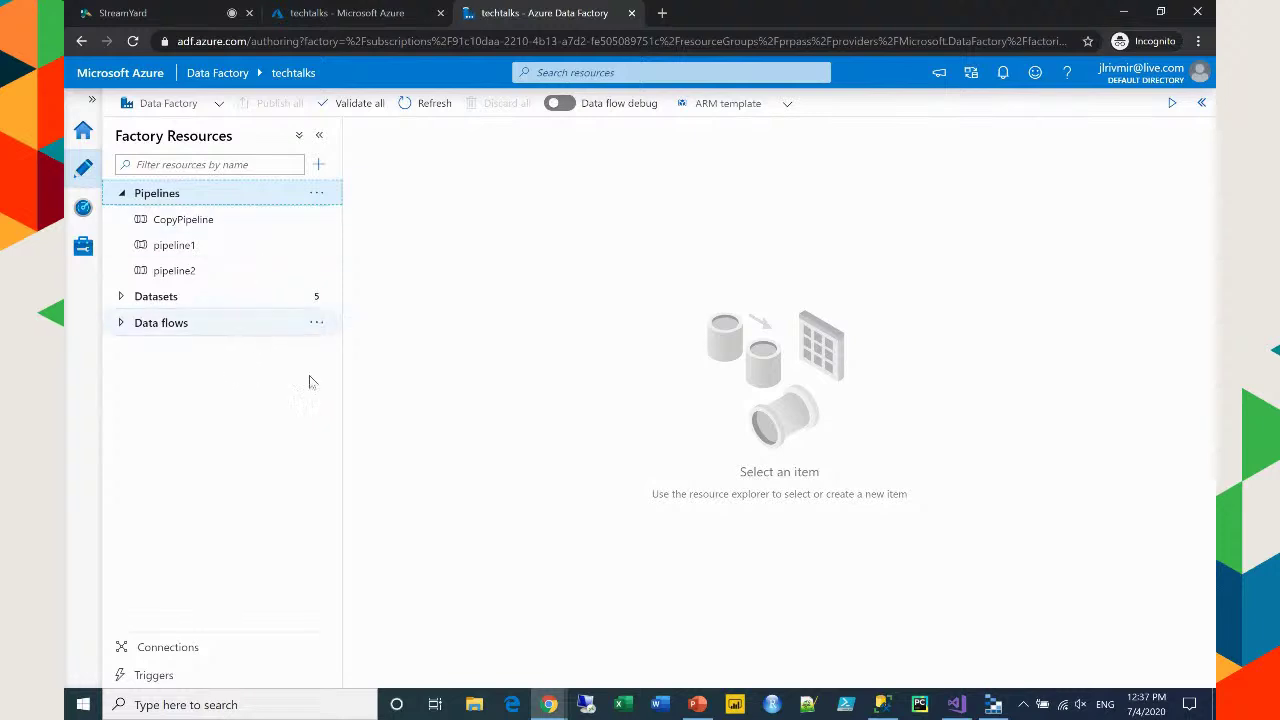
click(170, 650)
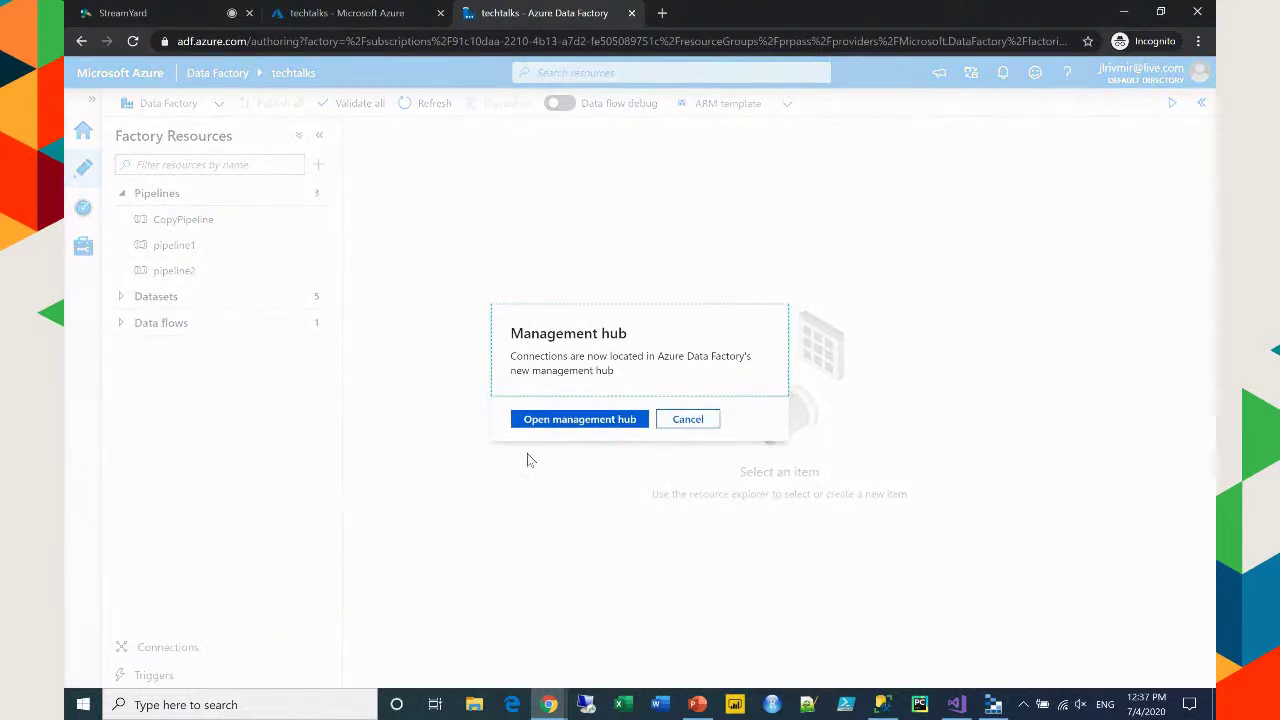
click(548, 419)
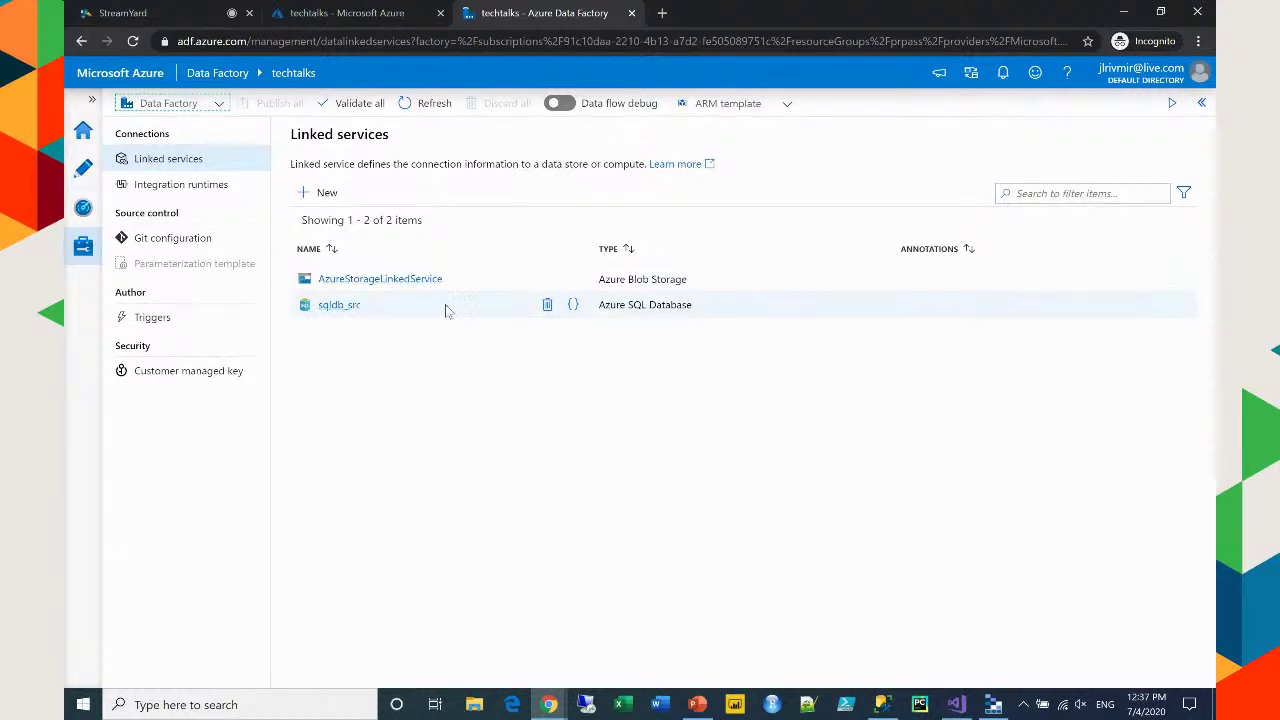
Examine the integration runtime, server domain and authentication settings of the sqldb_src linked service, and close it without changes
drag(627, 305, 716, 312)
click(609, 345)
drag(627, 305, 677, 334)
click(543, 371)
click(341, 307)
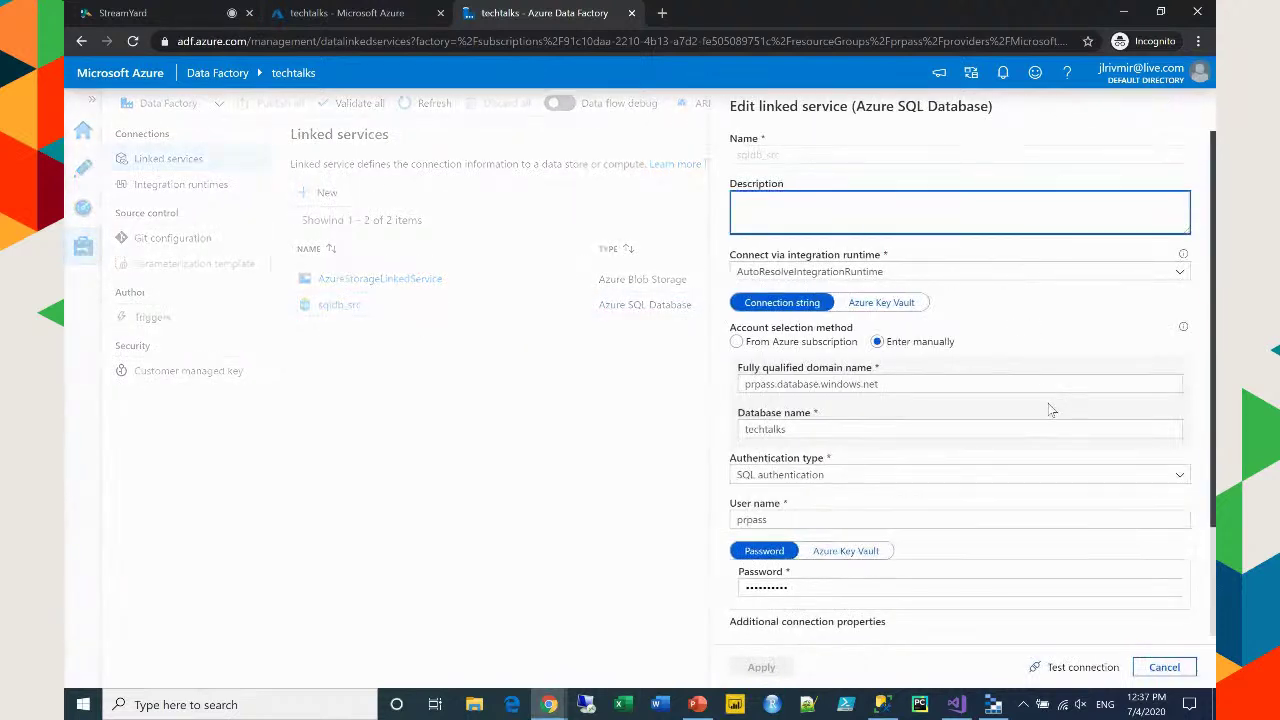
click(1179, 275)
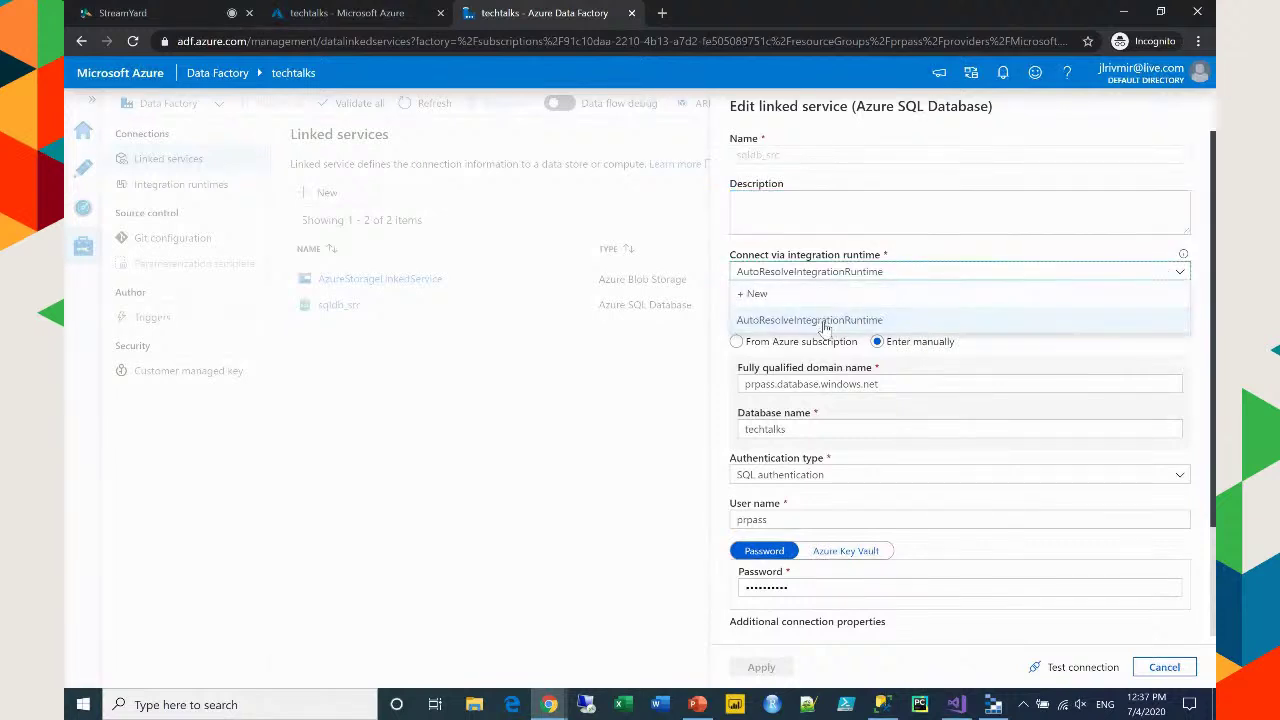
click(630, 416)
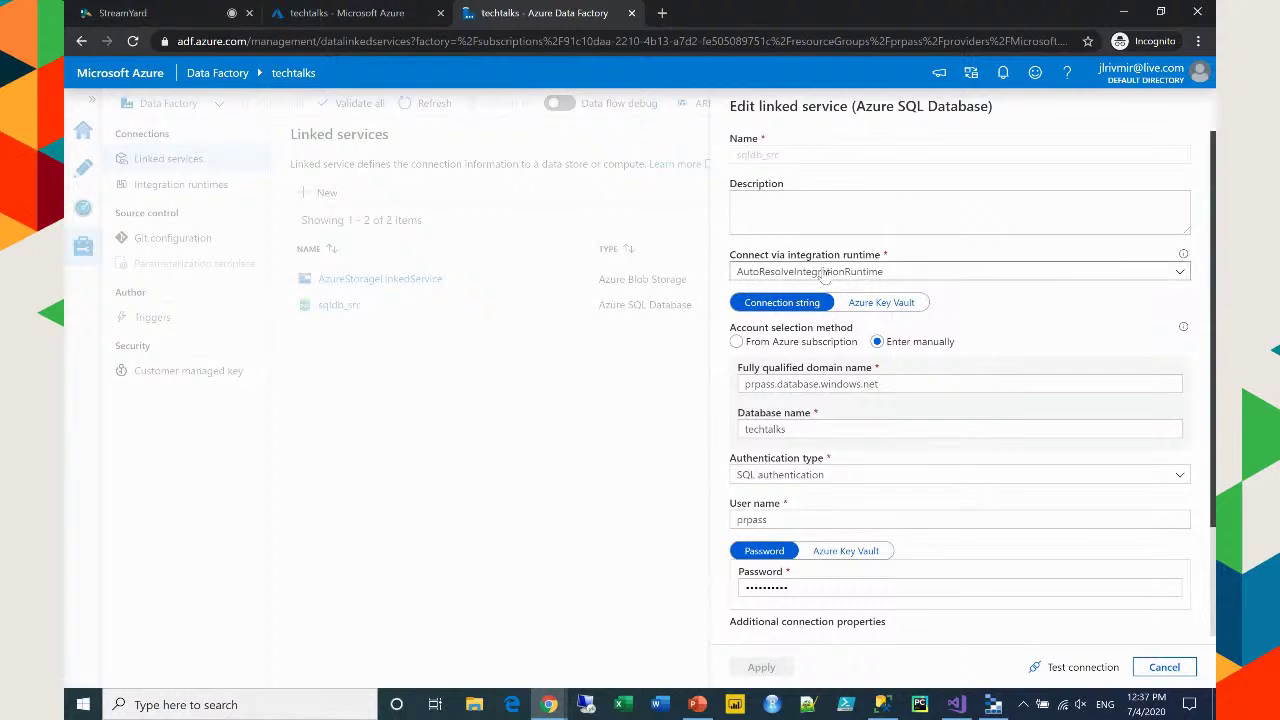
scroll(790, 458, down, 1)
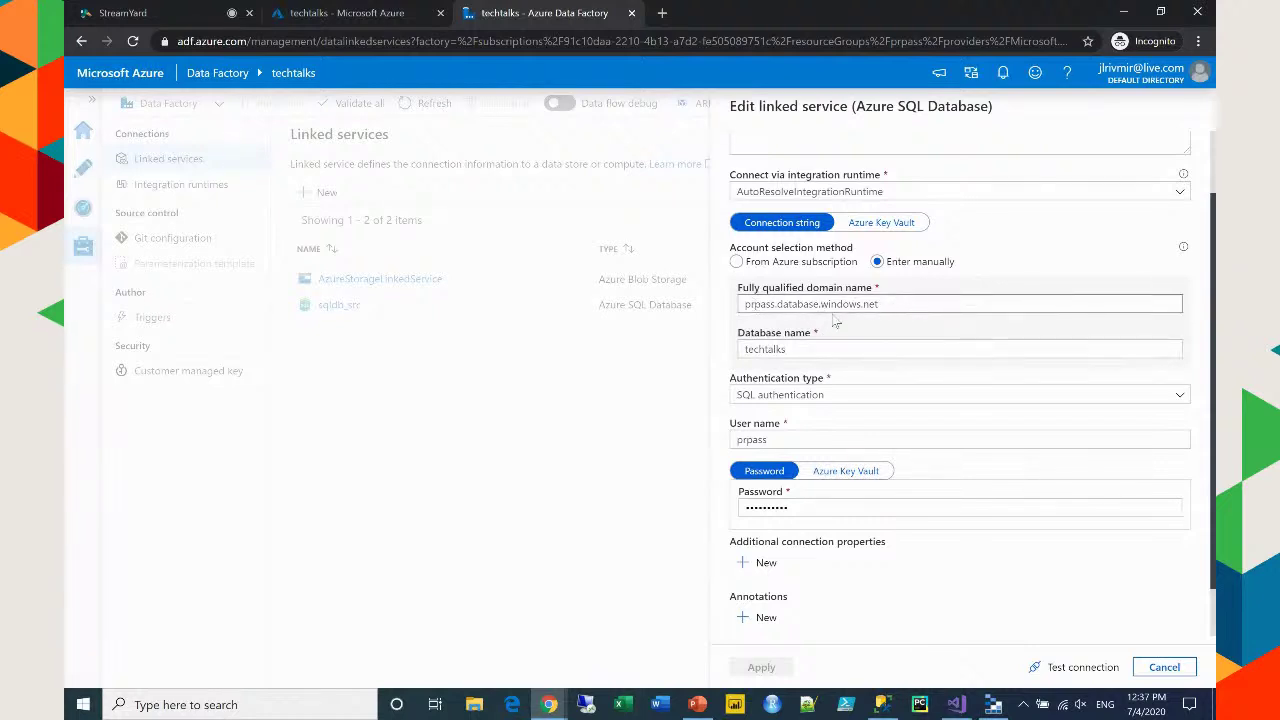
triple_click(798, 303)
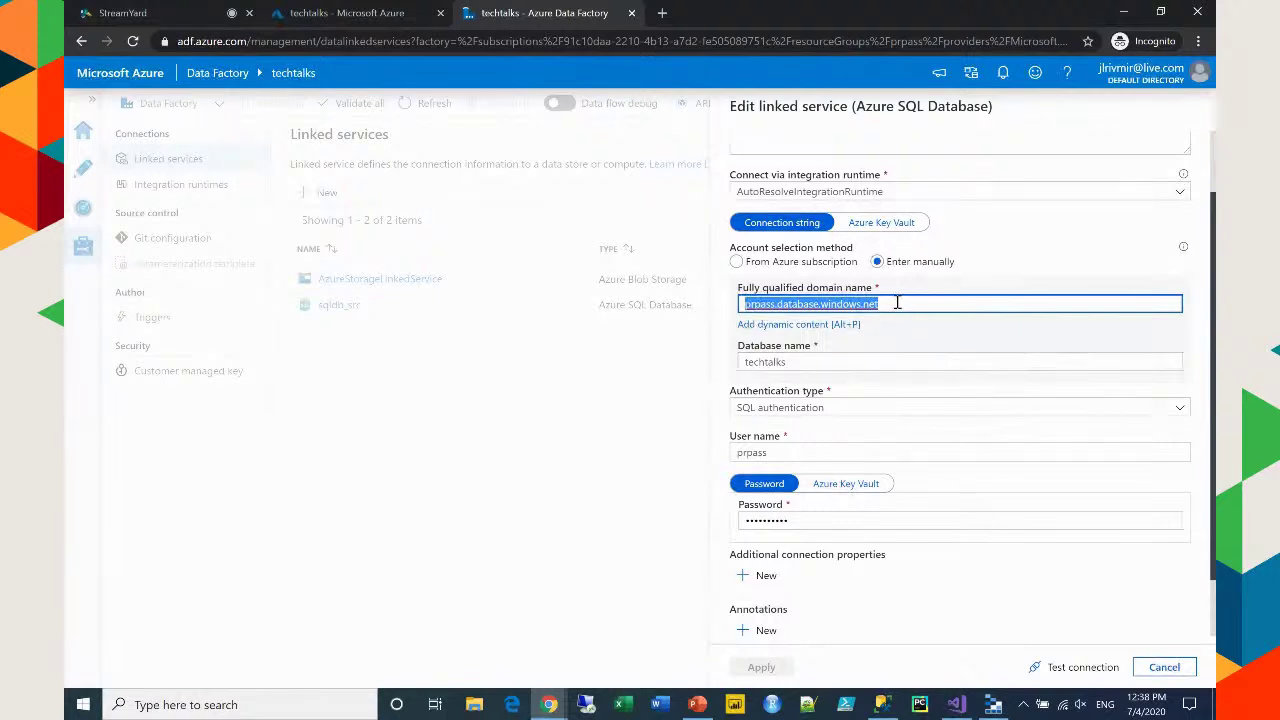
scroll(800, 523, down, 1)
scroll(798, 523, up, 2)
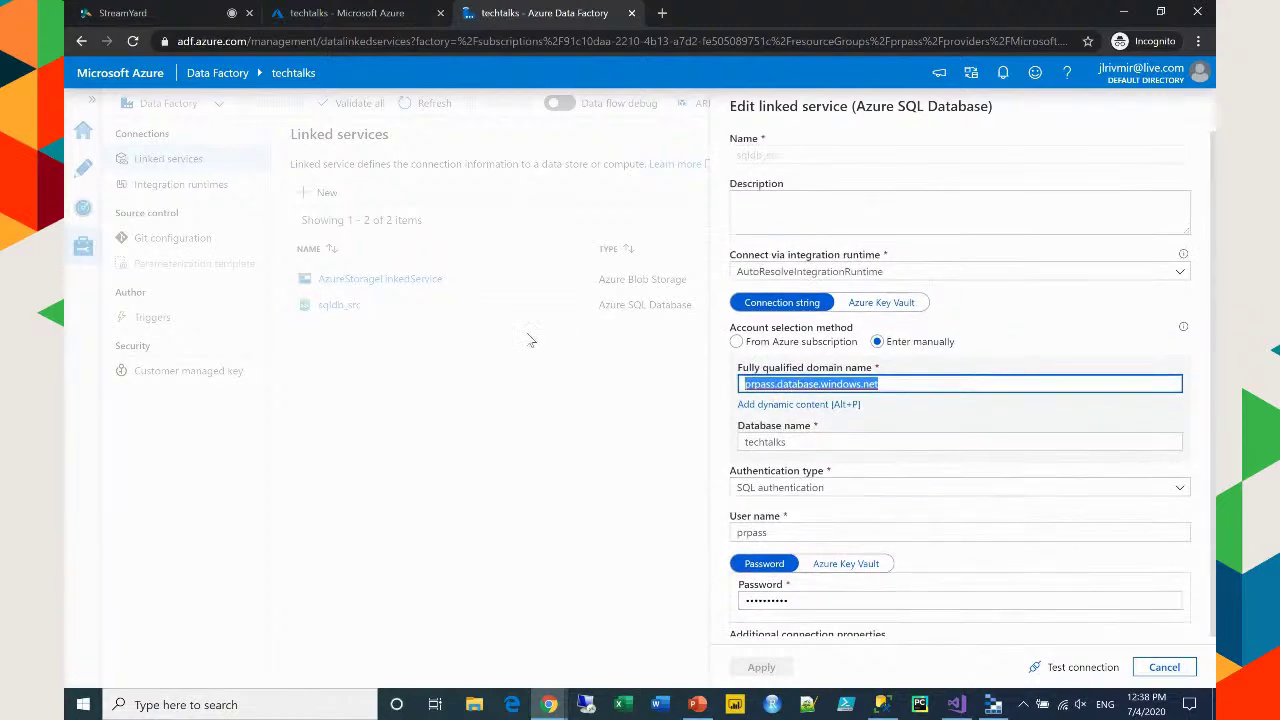
click(1162, 668)
Examine the AzureStorageLinkedService connection settings down to the advanced options, and close it without changes
click(390, 282)
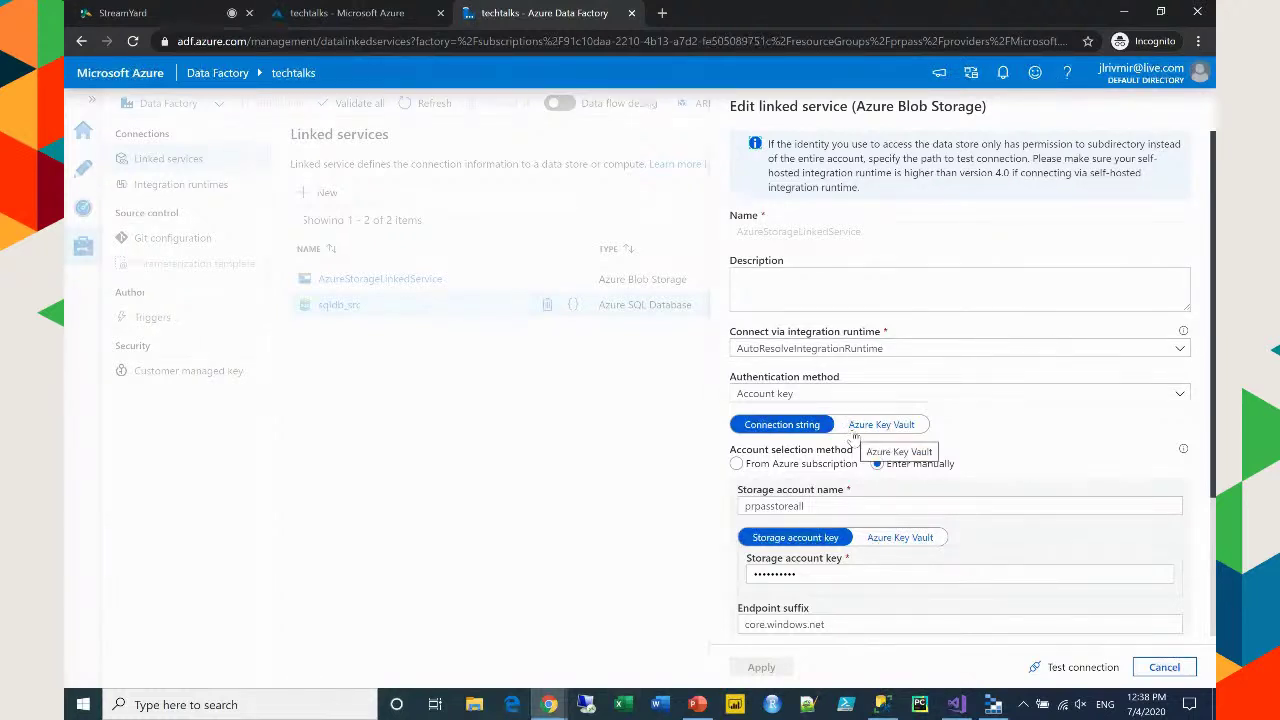
scroll(845, 425, down, 2)
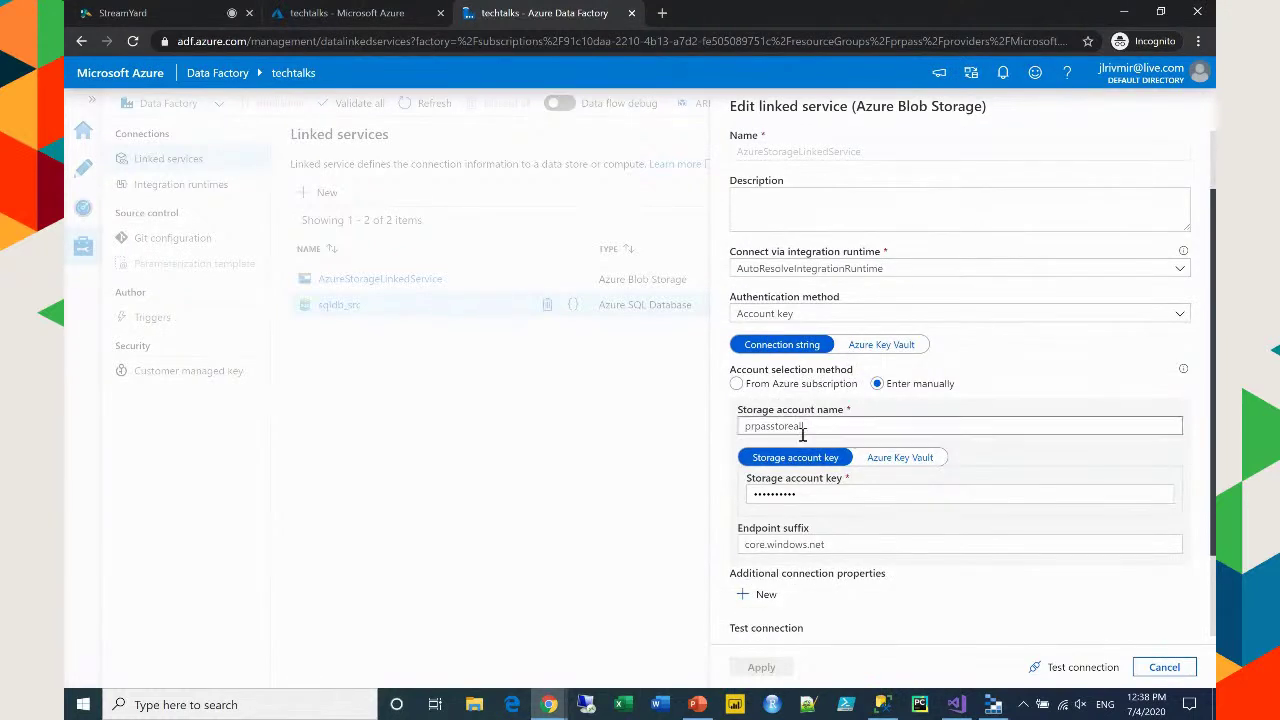
scroll(844, 425, down, 3)
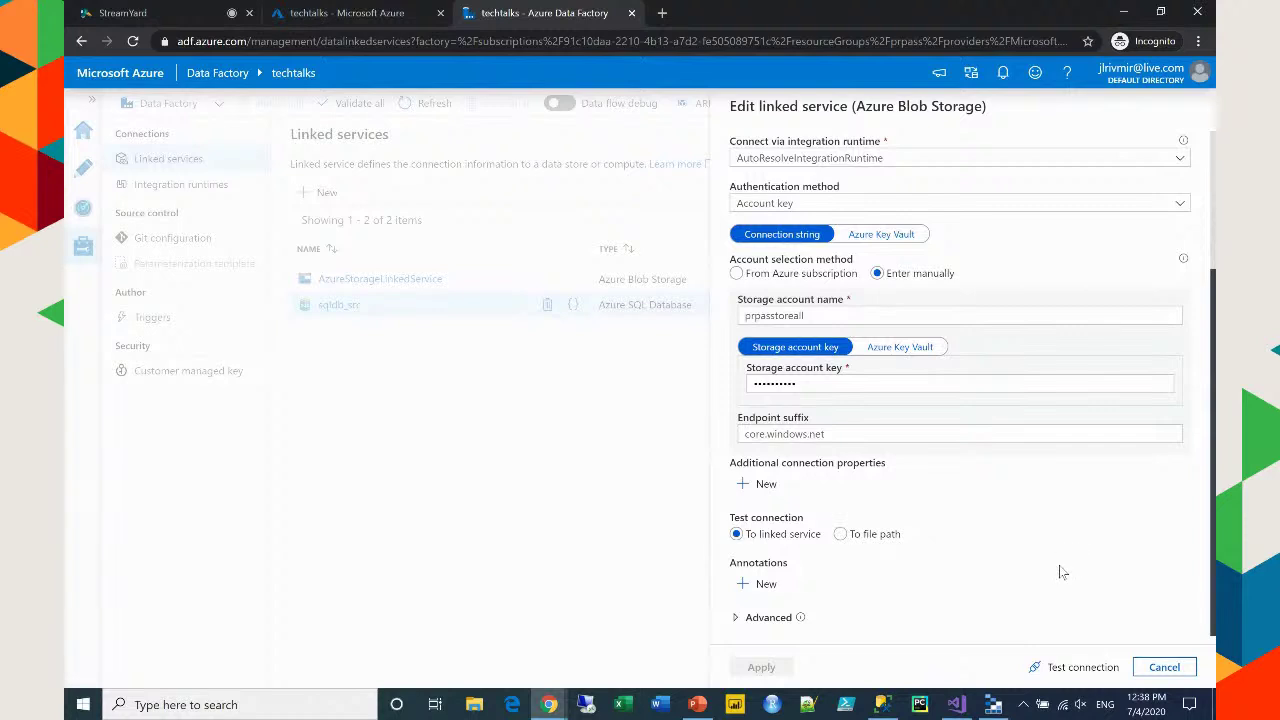
click(1164, 667)
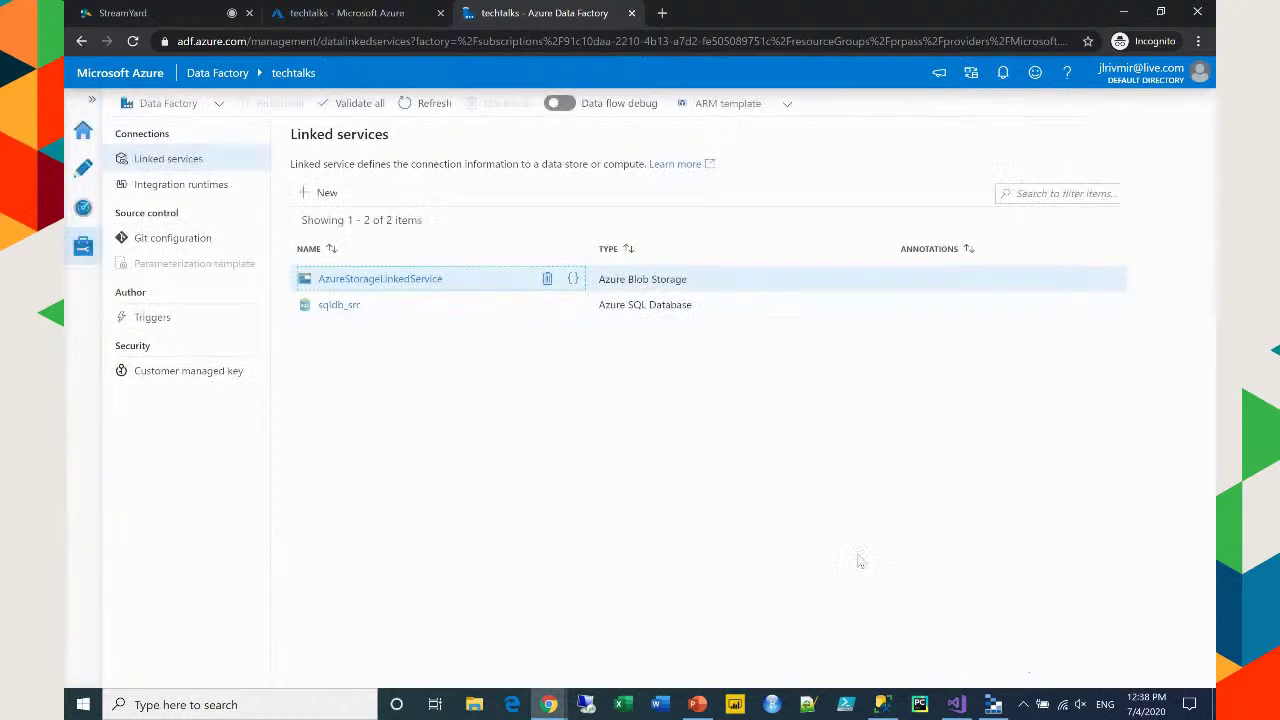
Open the factory's integration runtimes and widen the name column to read the full runtime names
click(176, 187)
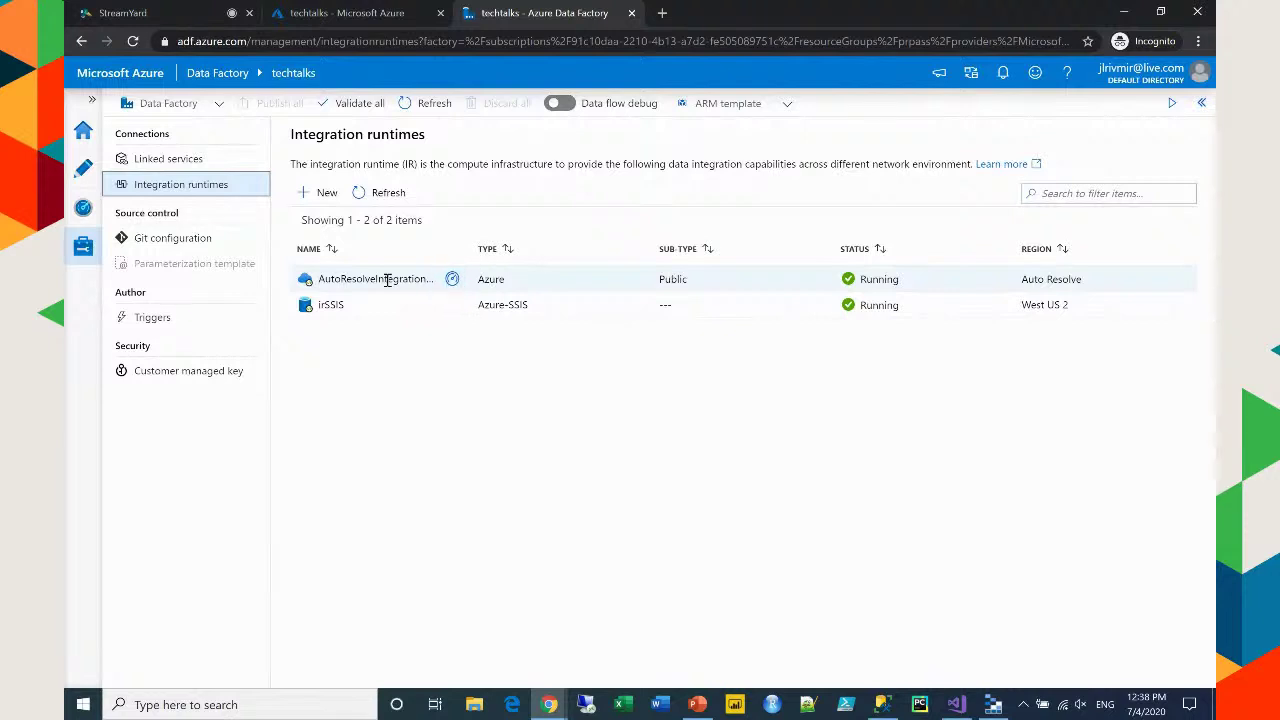
drag(470, 249, 531, 250)
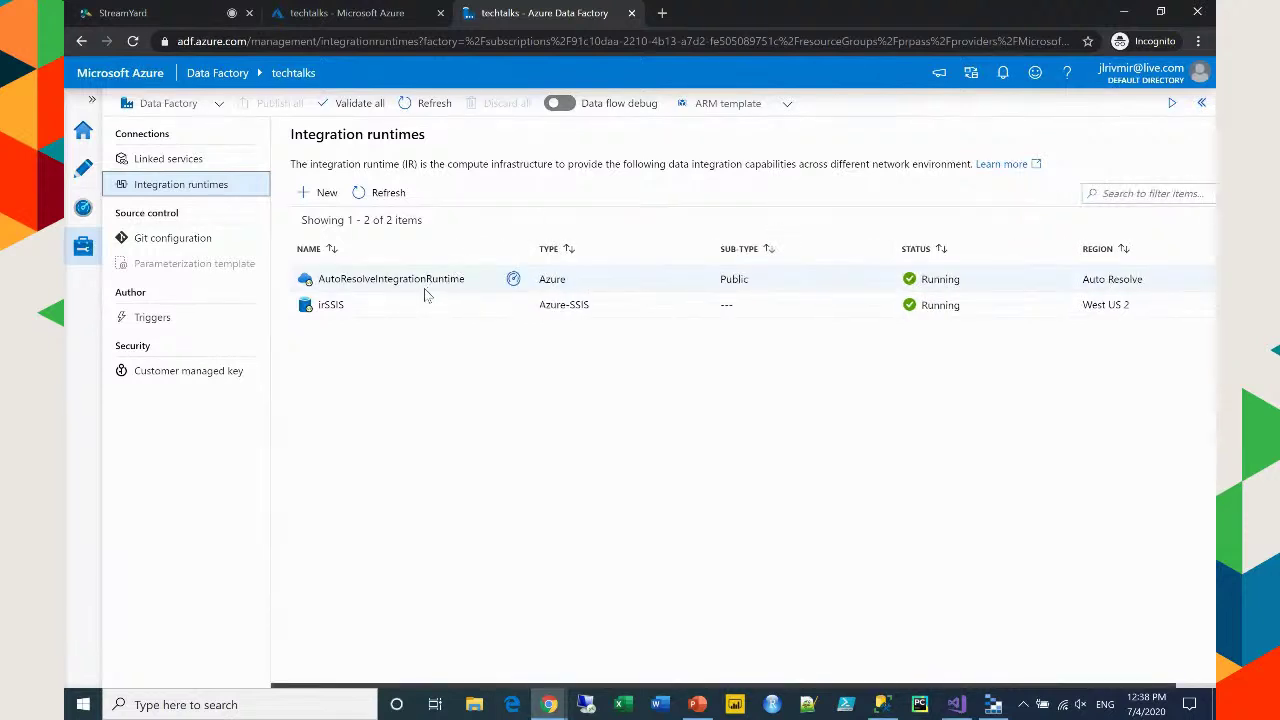
click(323, 308)
double_click(323, 308)
click(361, 356)
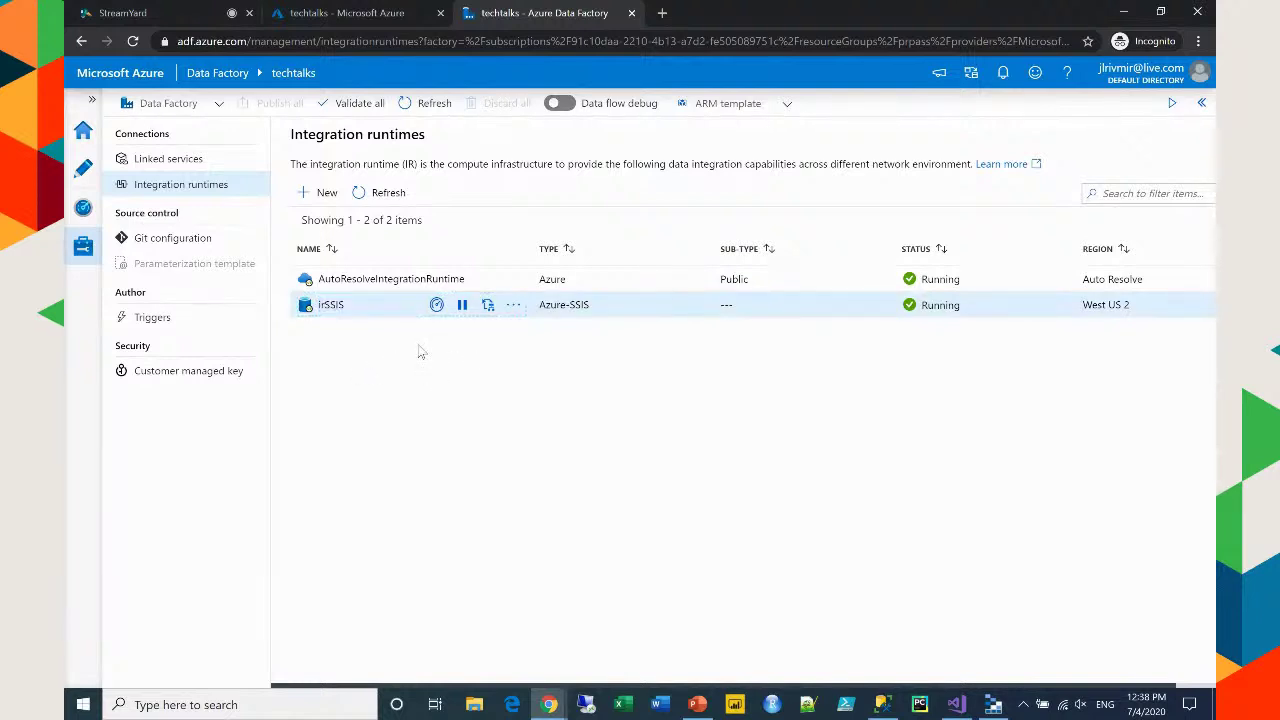
Start a new integration runtime of the Azure, Self-Hosted type and choose the Self-Hosted network environment
click(324, 194)
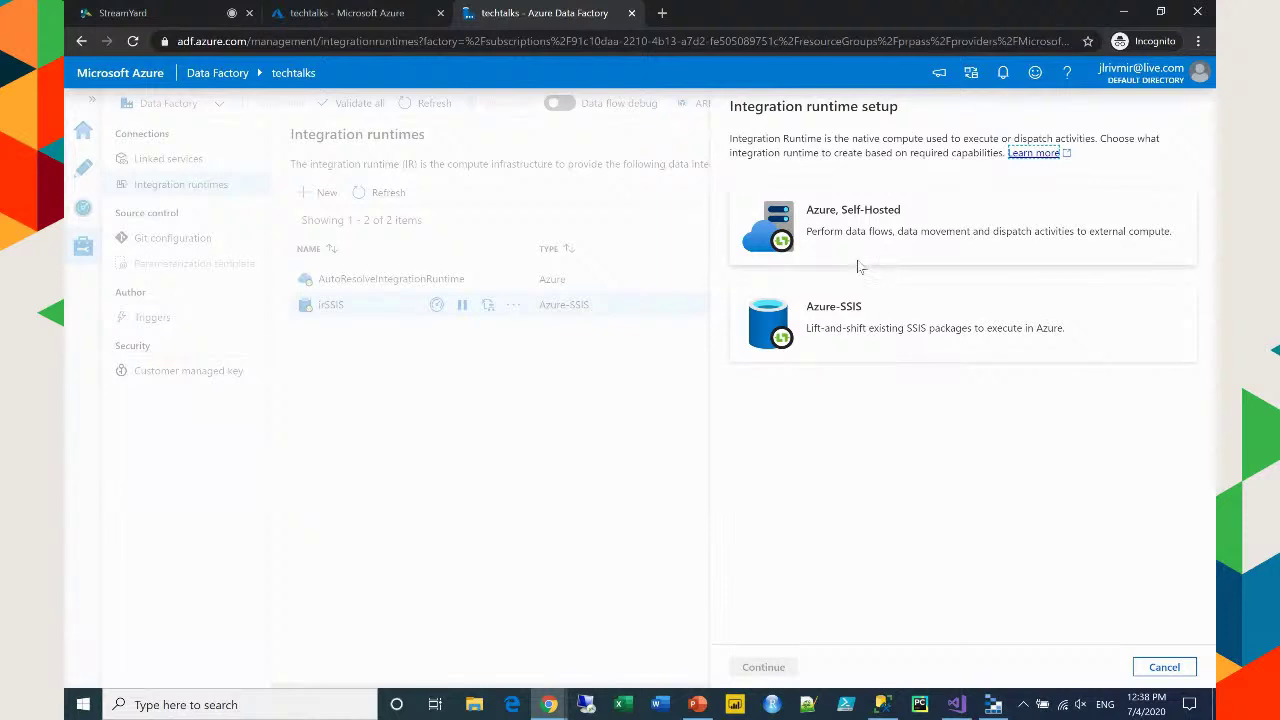
click(884, 236)
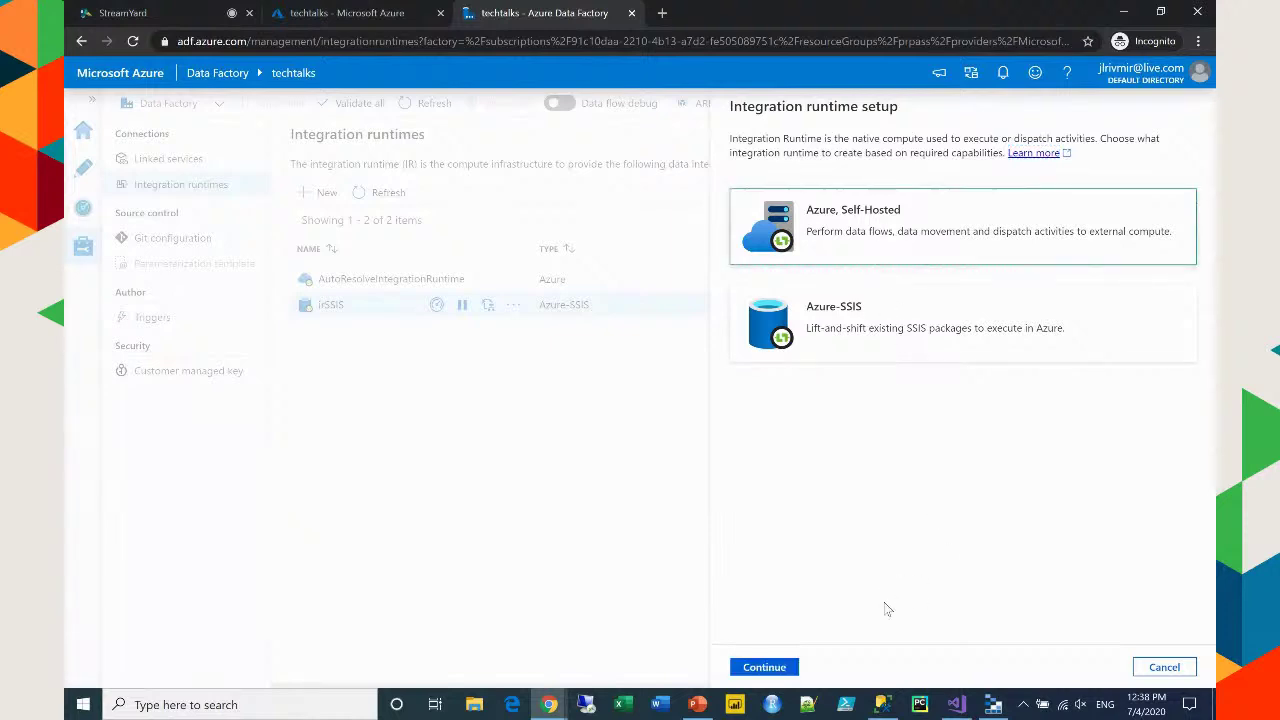
click(779, 667)
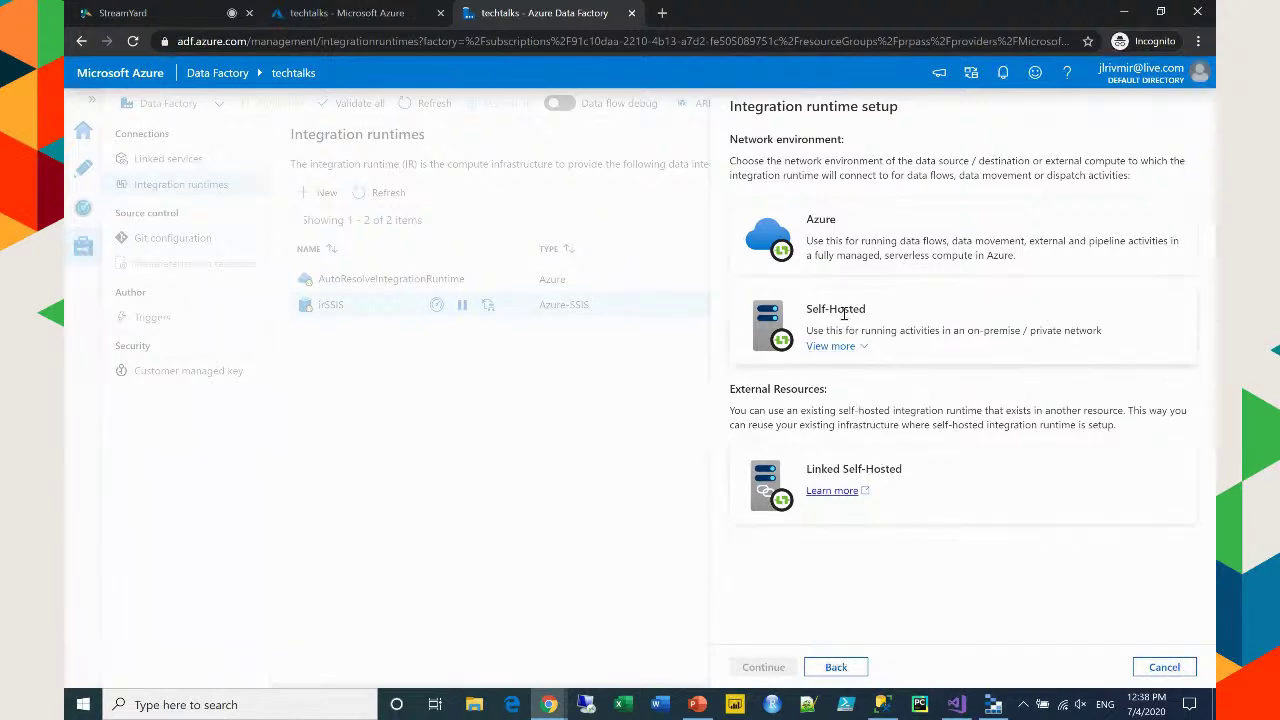
click(860, 349)
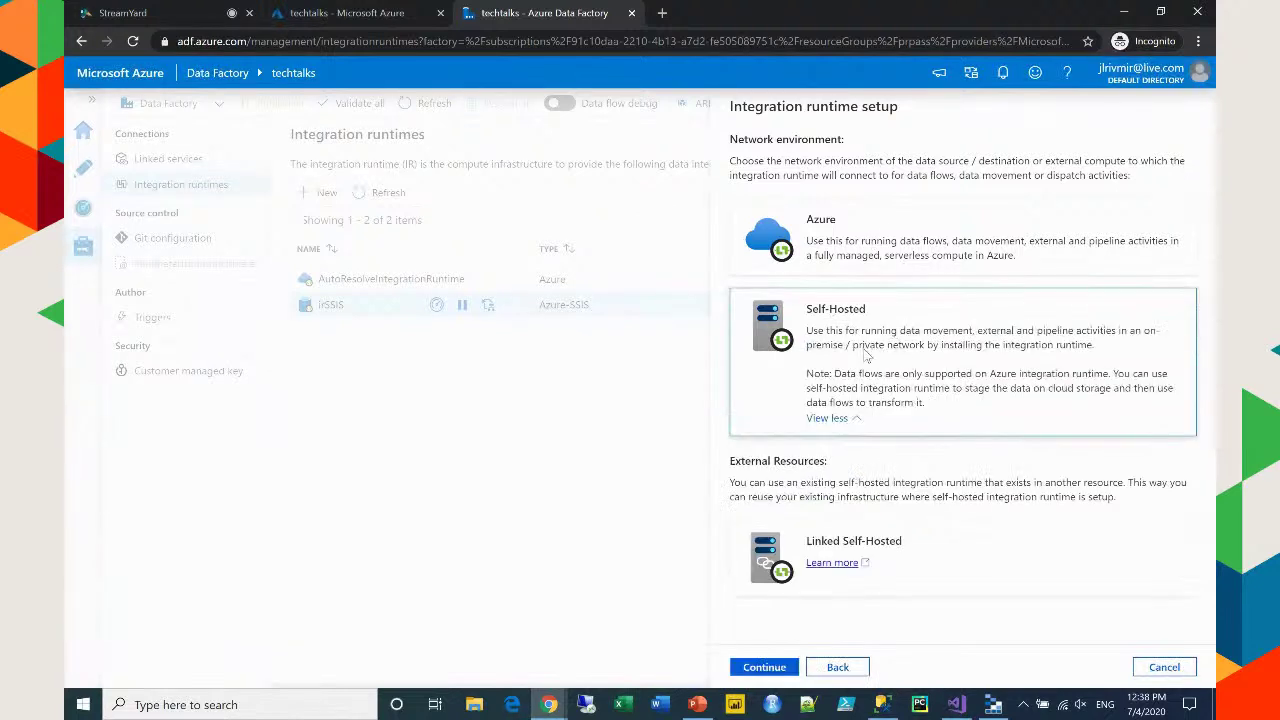
click(772, 667)
Create the self-hosted integration runtime with its default name
click(785, 328)
click(851, 208)
double_click(883, 209)
click(801, 274)
click(782, 330)
click(762, 669)
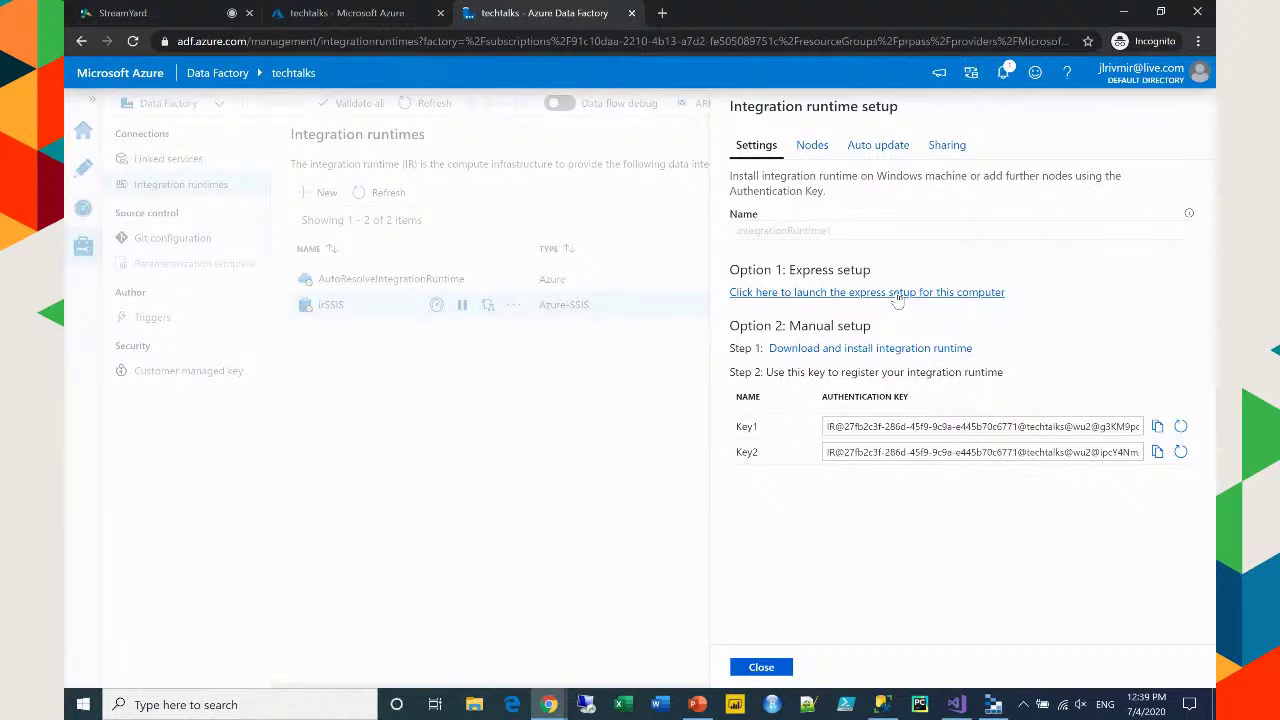
Examine the manual setup option's download and install step and its authentication keys
drag(988, 349, 760, 351)
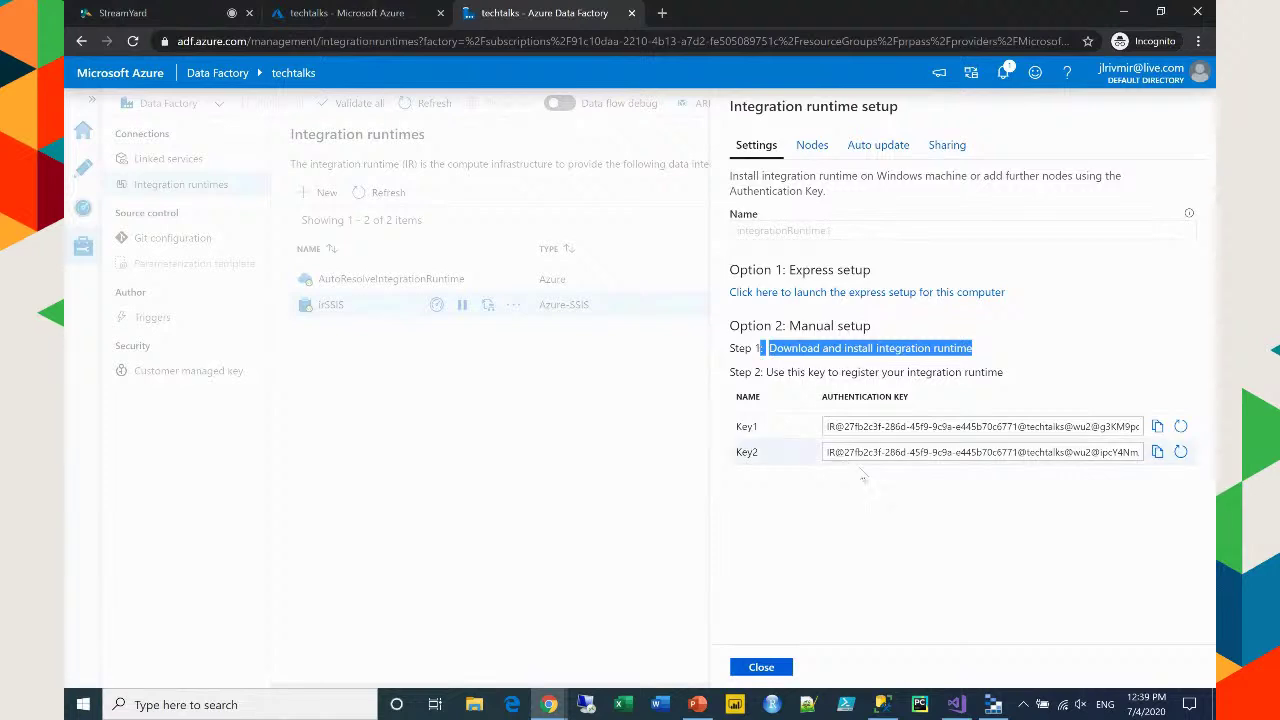
click(1068, 424)
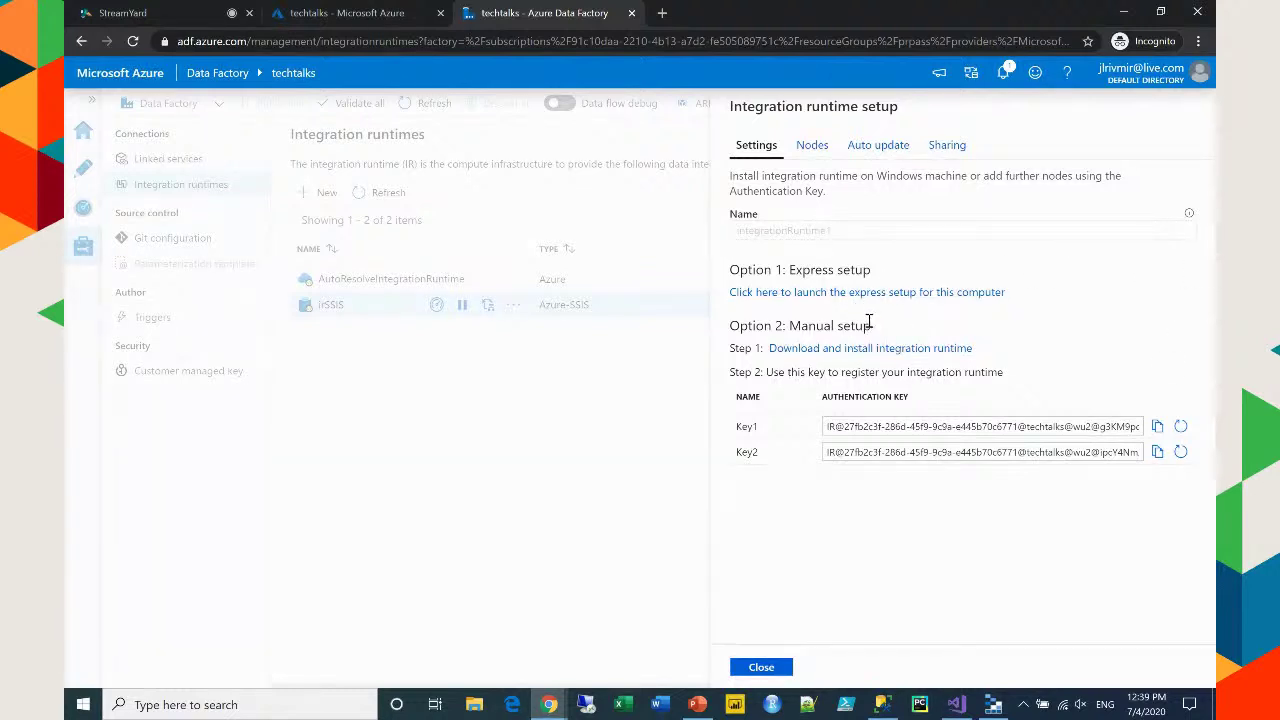
Close the self-hosted runtime setup and check the new runtime's status in the integration runtimes list
click(763, 667)
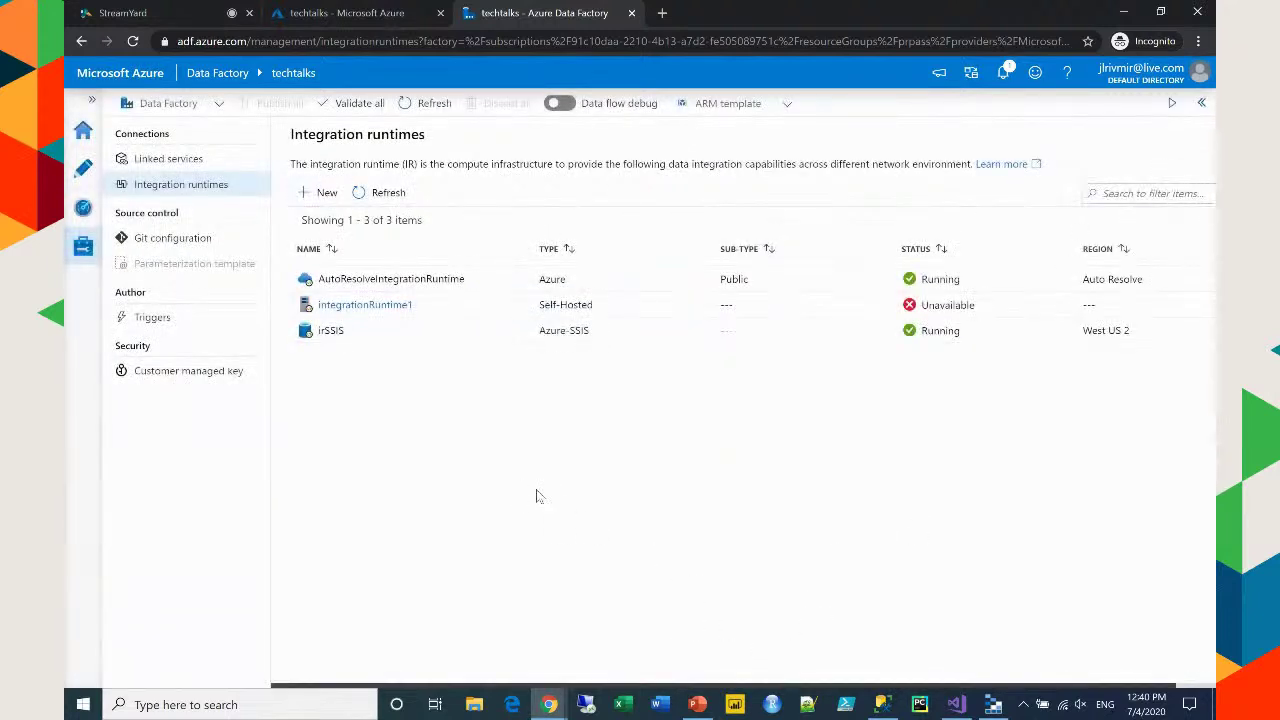
click(945, 305)
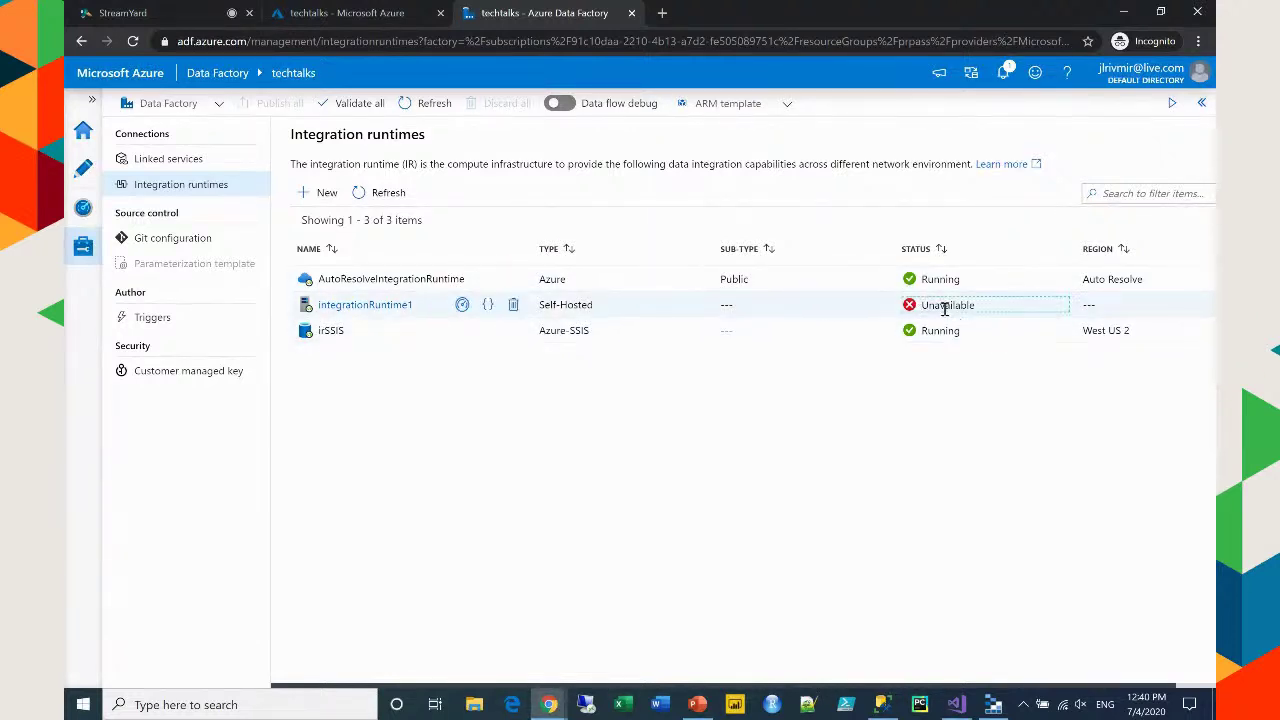
double_click(330, 331)
Start a new integration runtime of the Azure-SSIS type and continue to its general settings
click(325, 192)
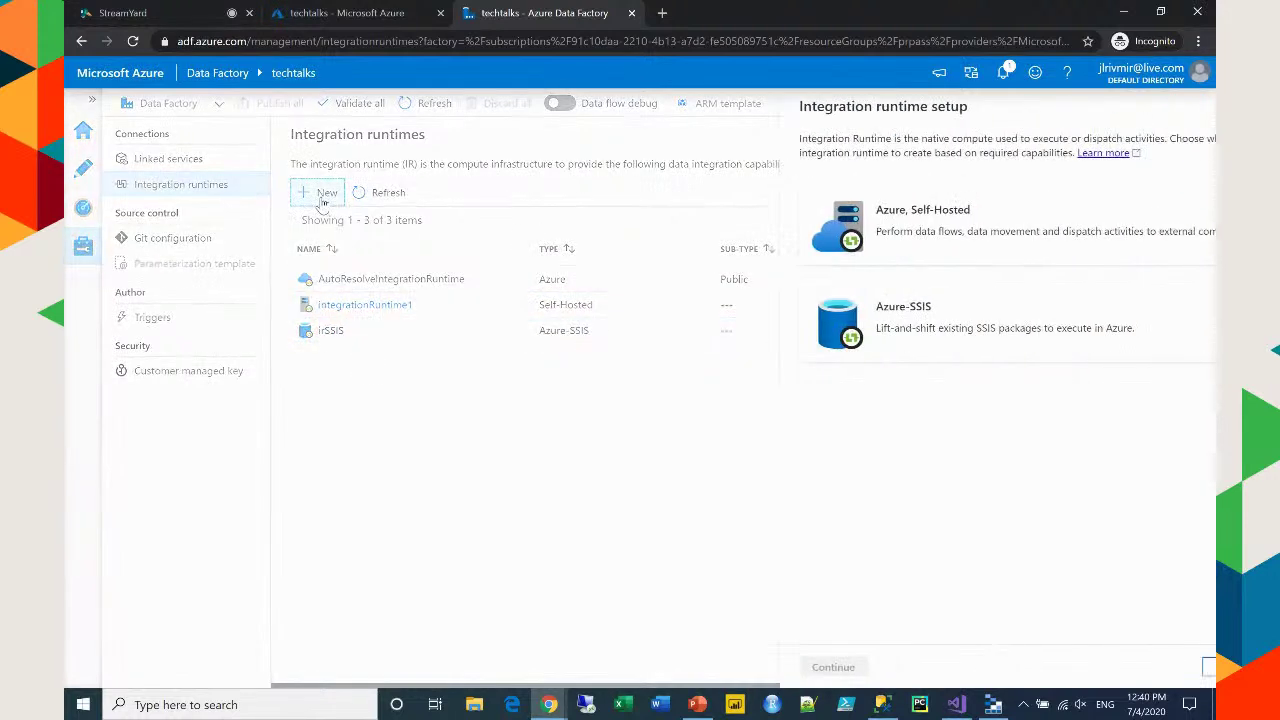
click(835, 318)
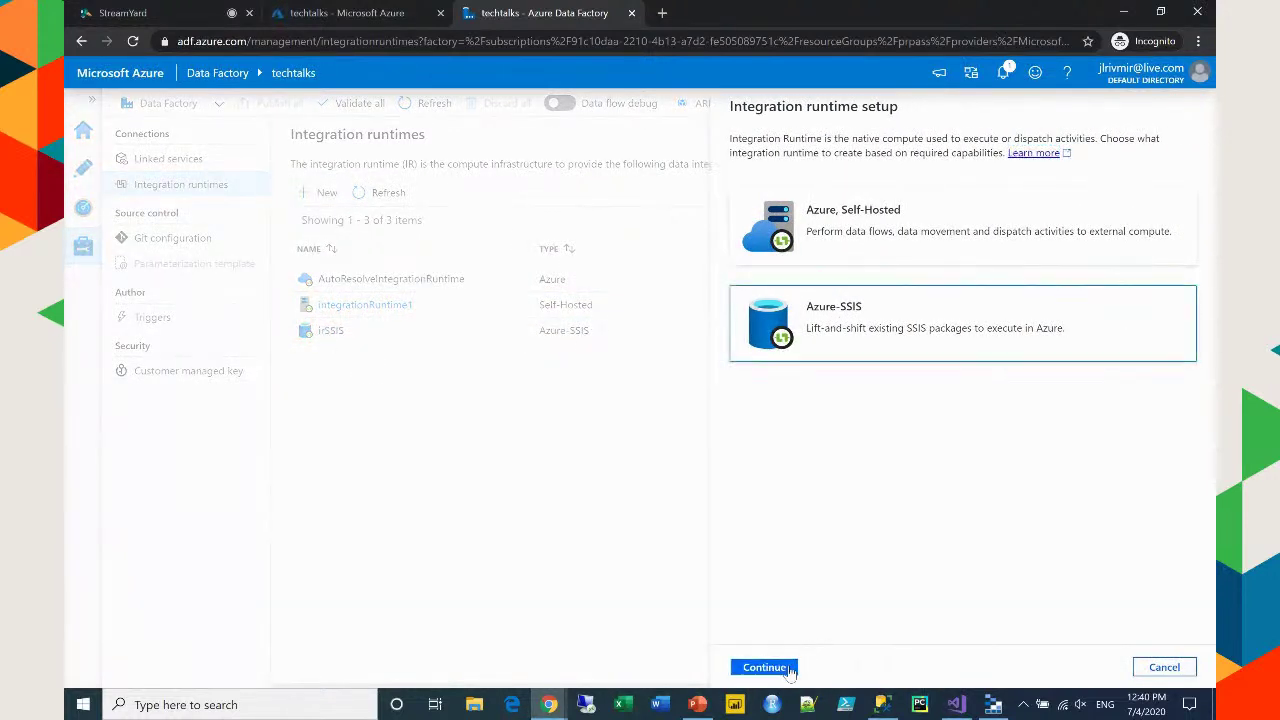
click(765, 667)
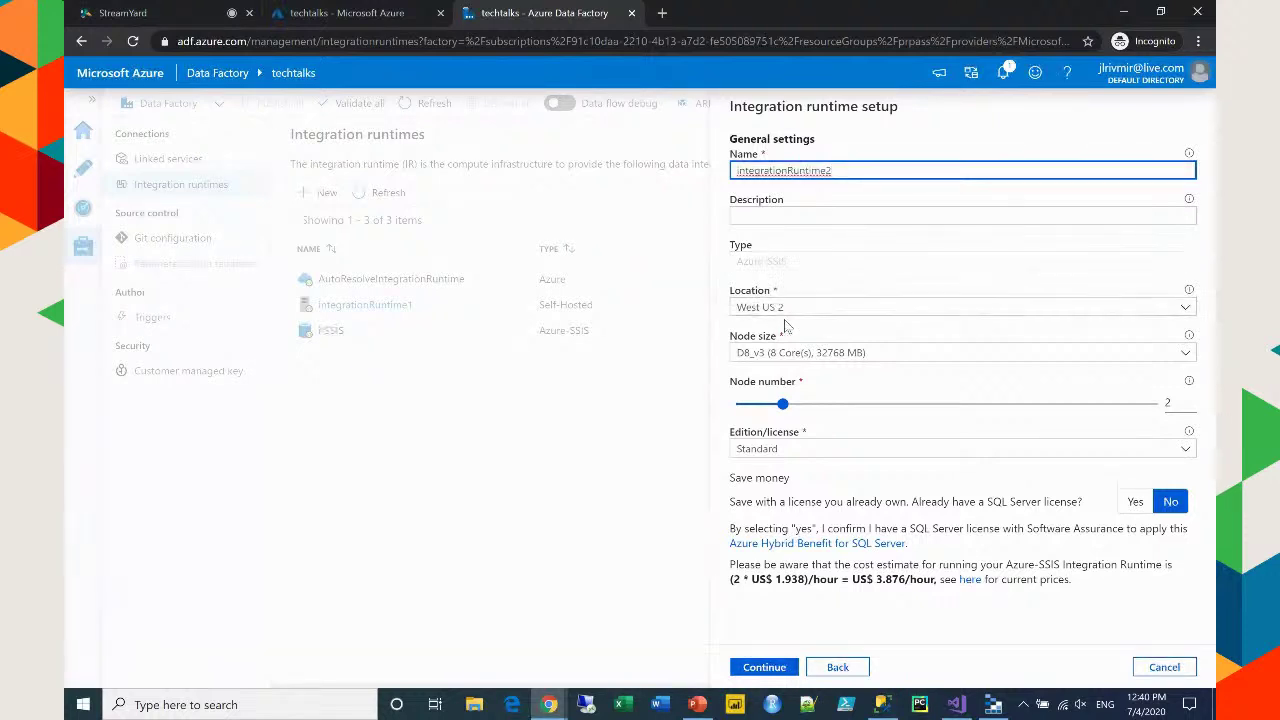
Review the available node sizes for the Azure-SSIS runtime without changing the selection
click(1186, 356)
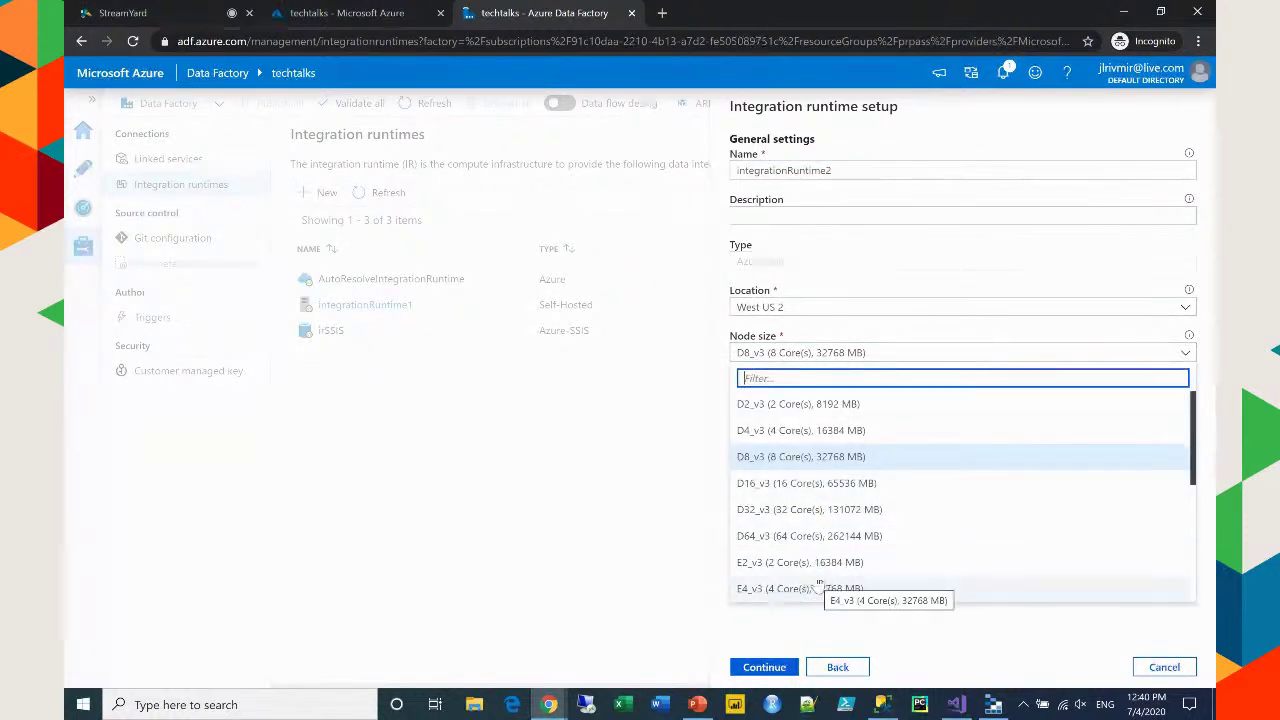
click(633, 426)
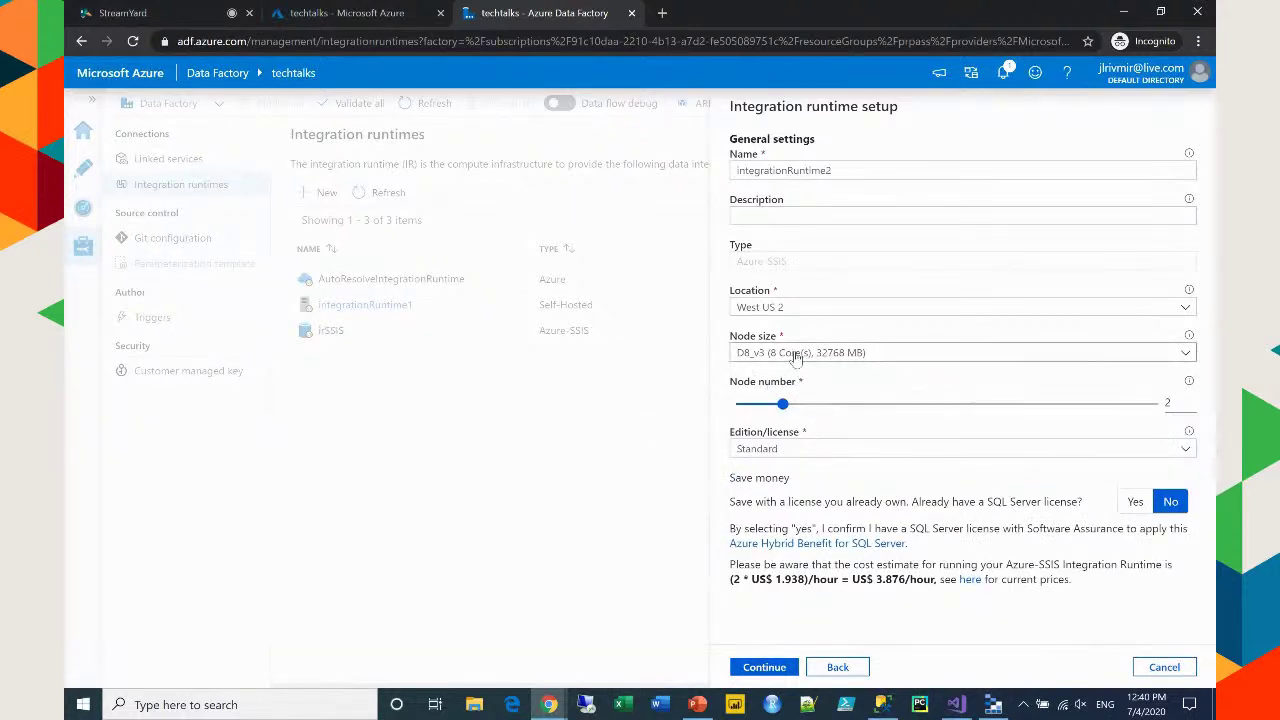
click(1186, 353)
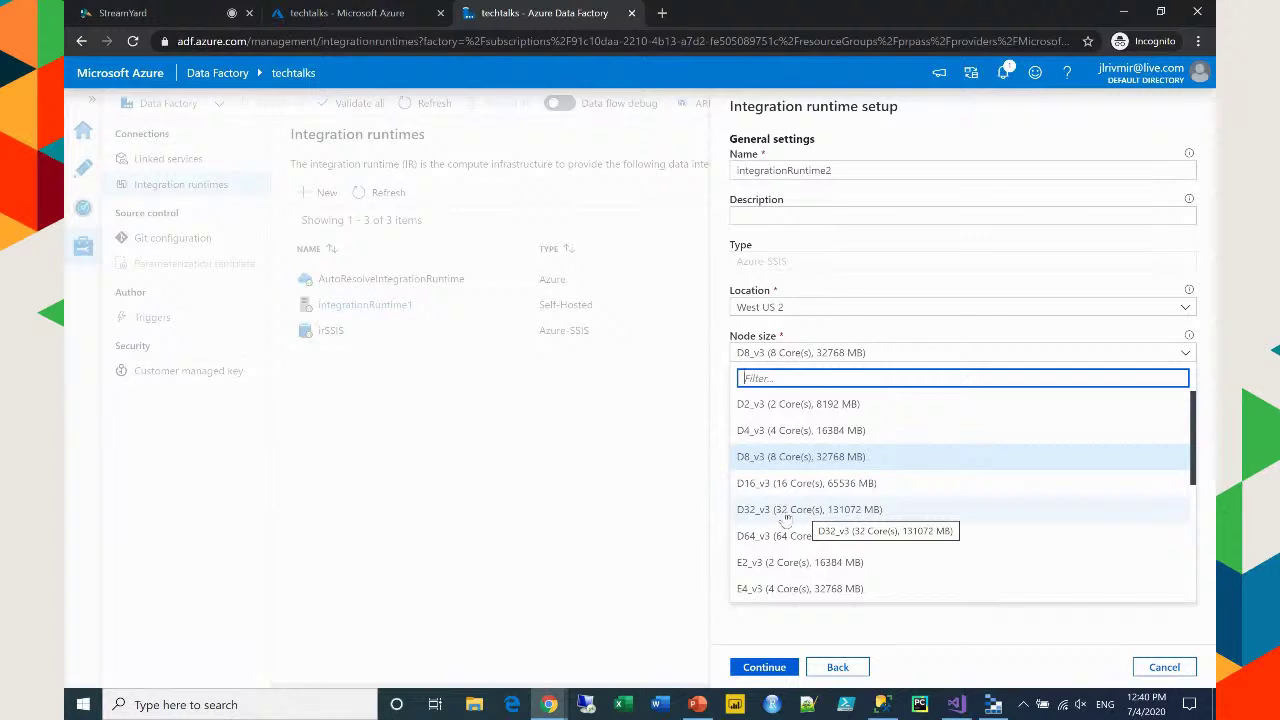
key(Escape)
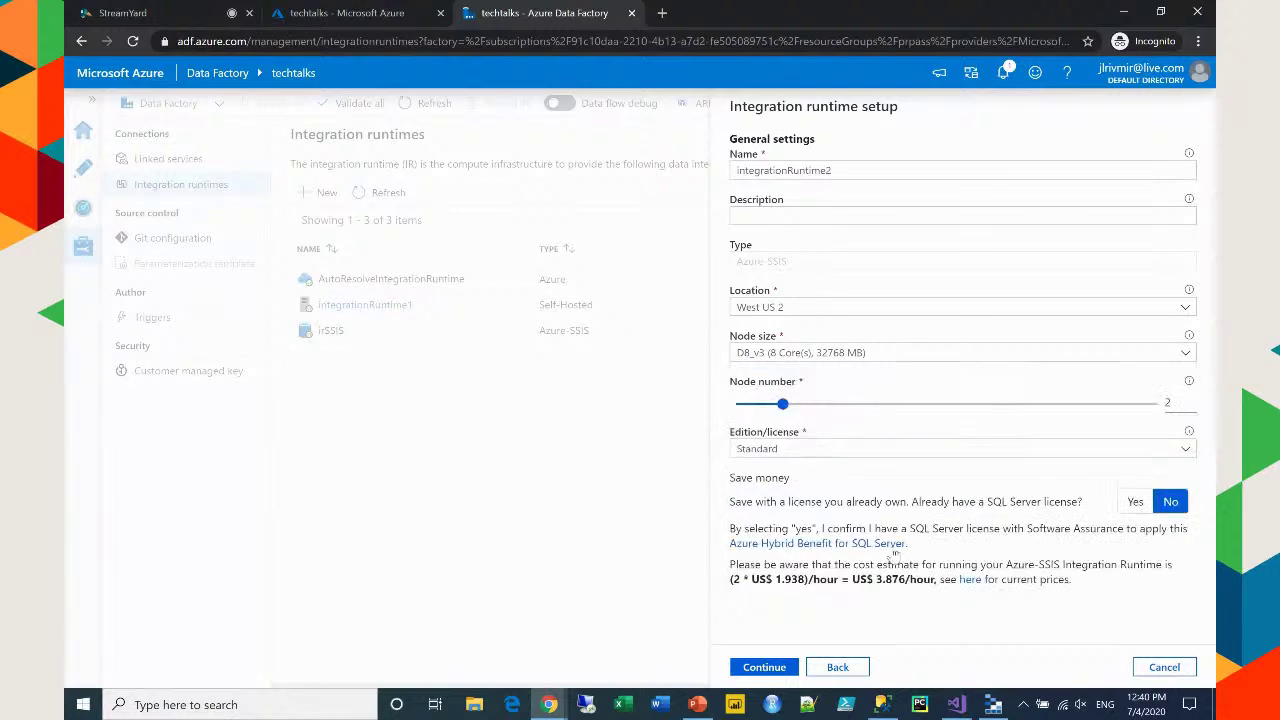
Examine the hourly cost estimate and the edition/license options of the Azure-SSIS runtime
drag(731, 578, 935, 582)
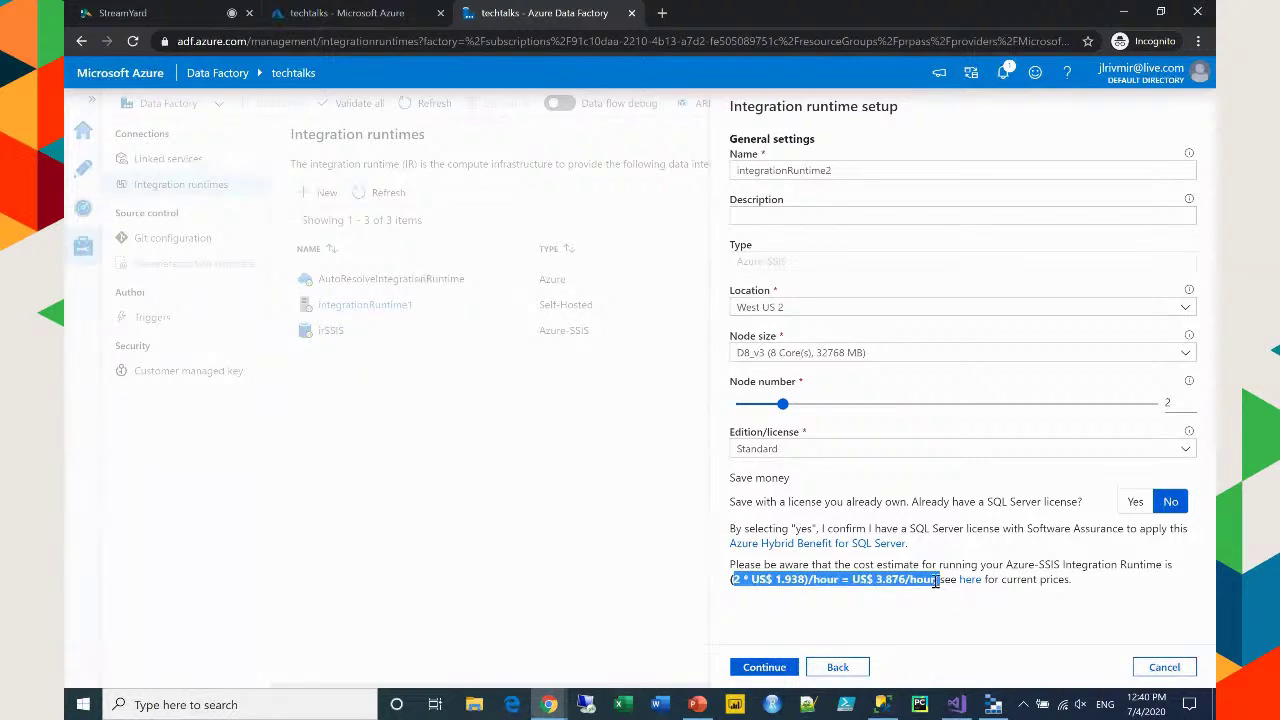
click(1178, 452)
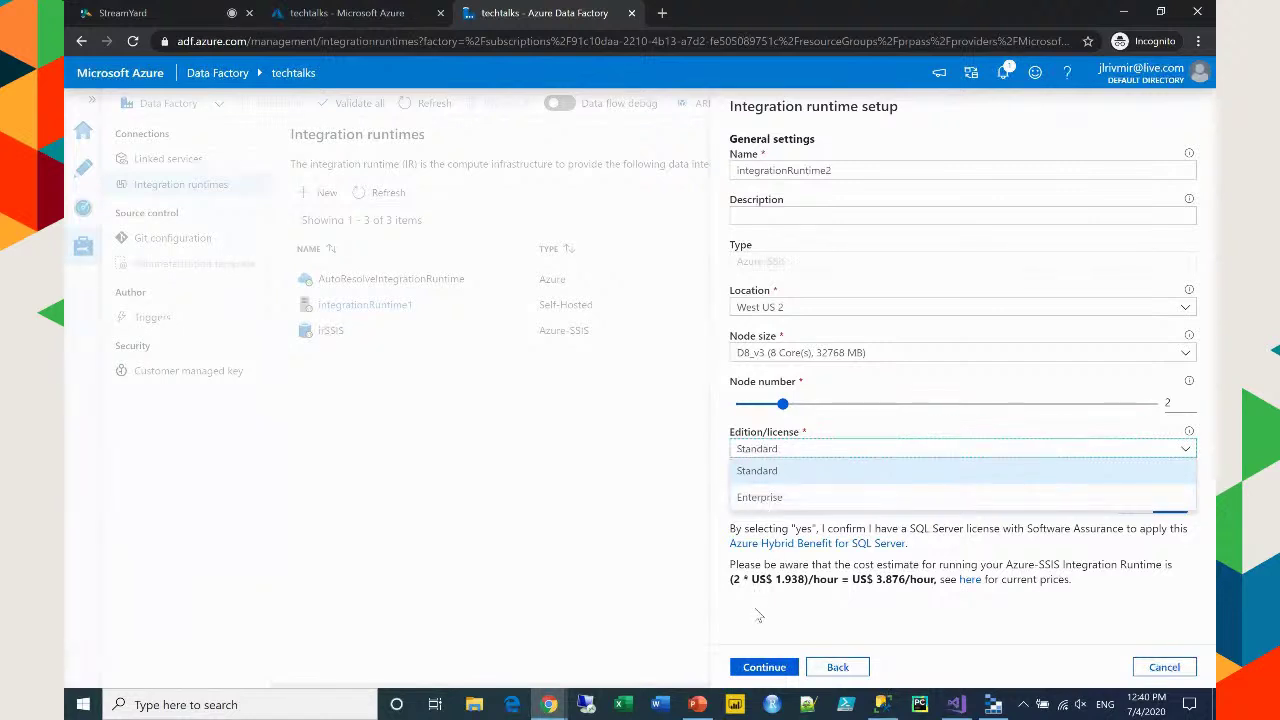
drag(760, 579, 731, 583)
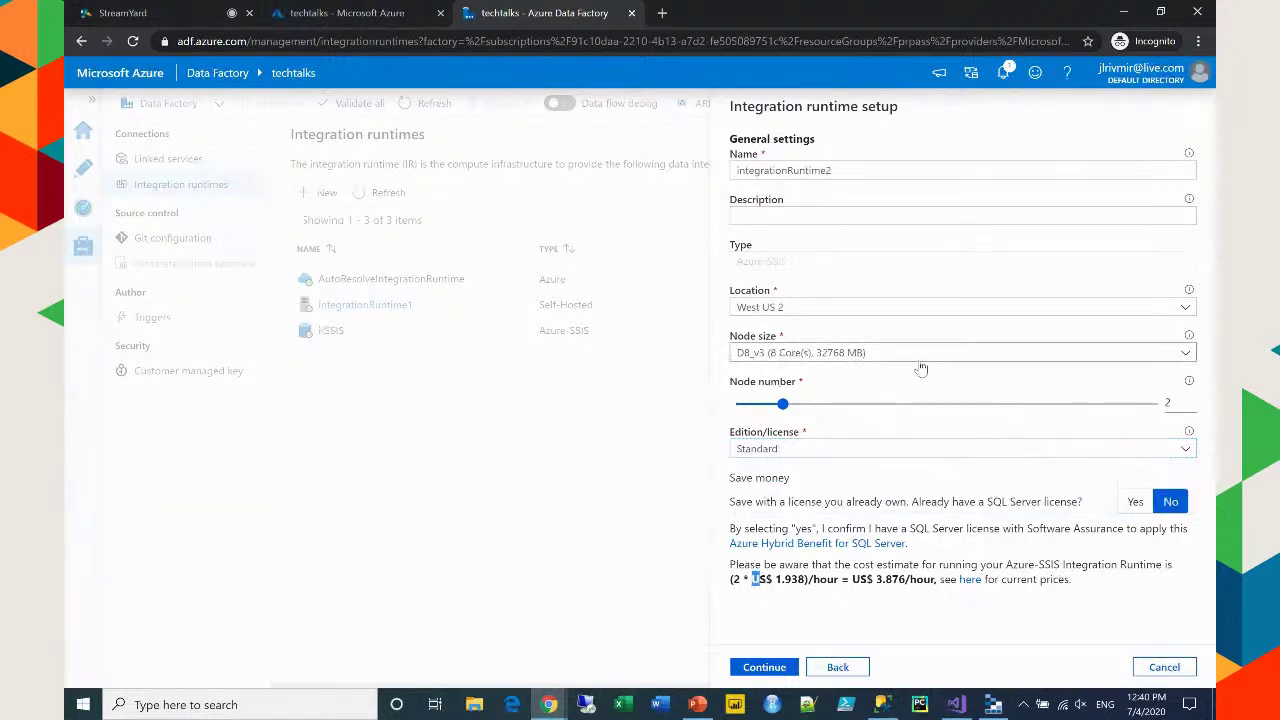
click(800, 609)
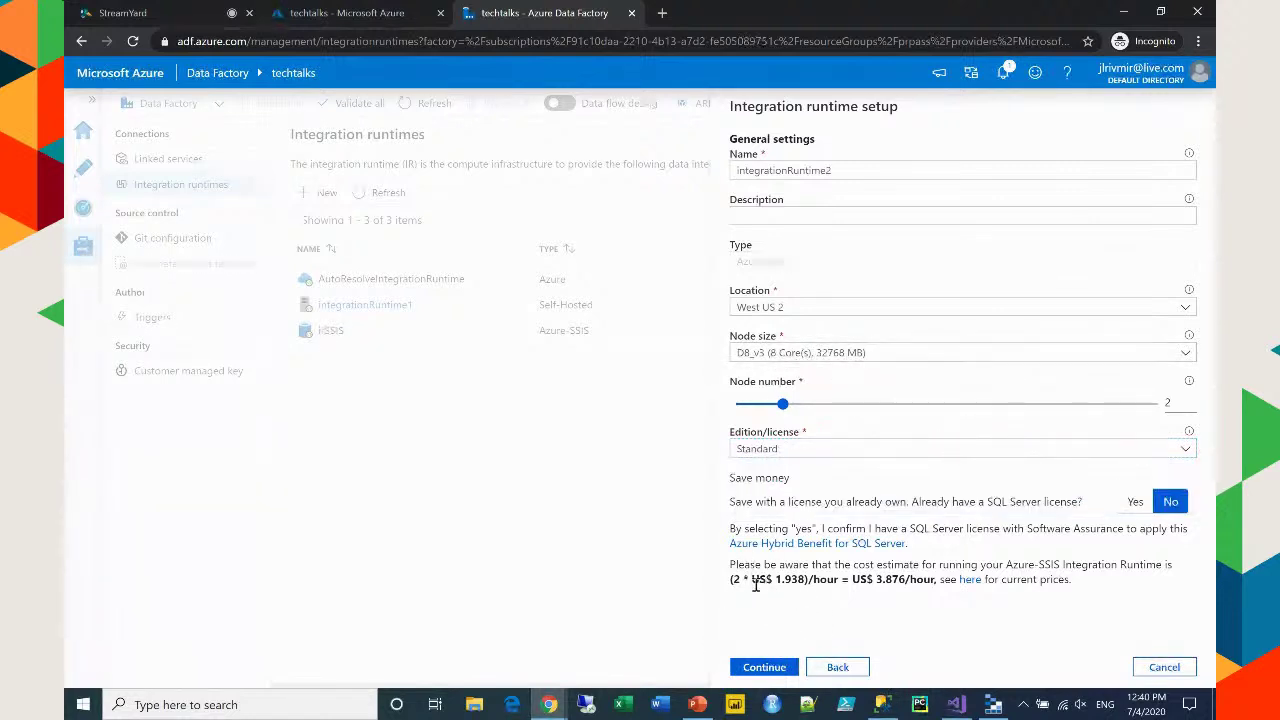
drag(731, 579, 909, 578)
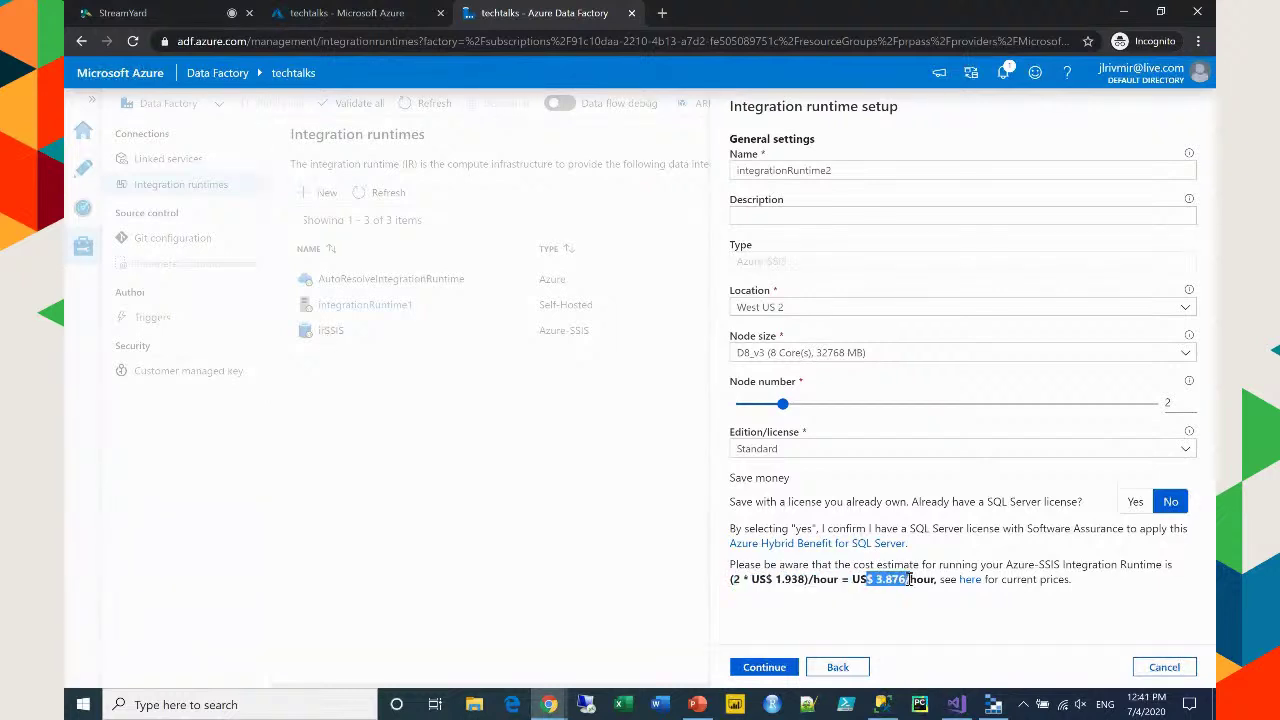
click(908, 579)
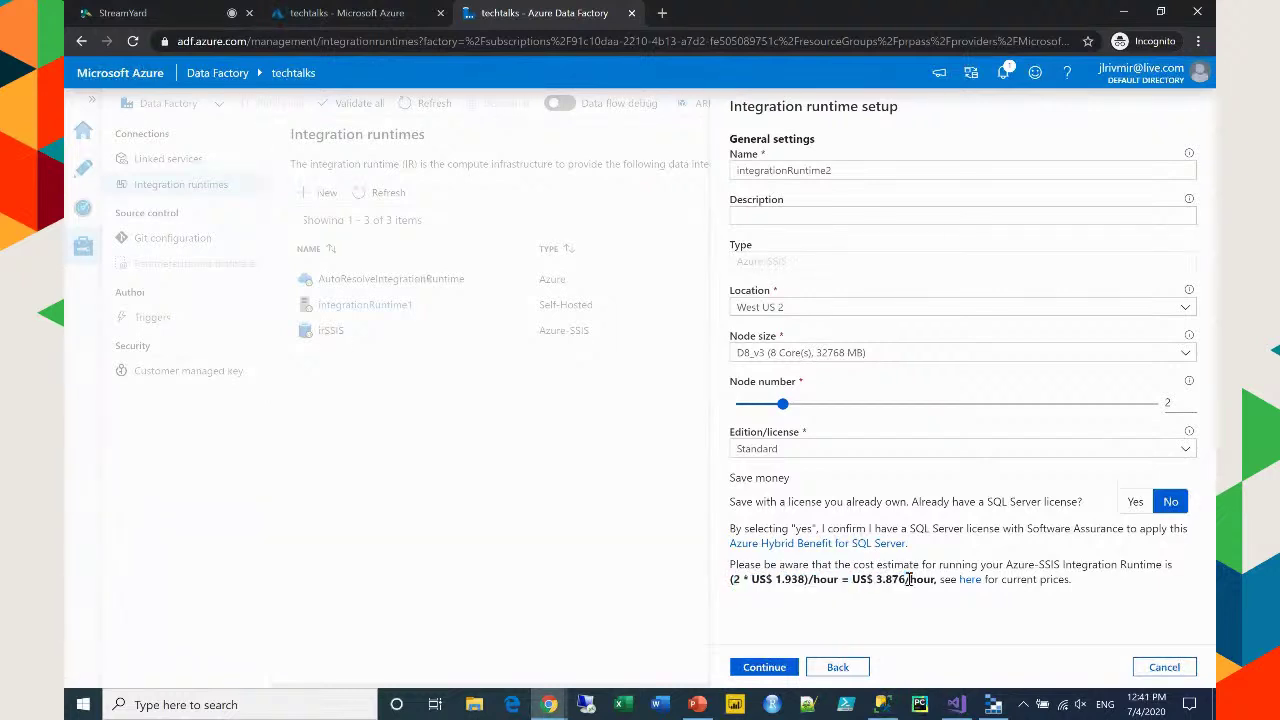
Check the hourly cost estimate with an already owned SQL Server license, and cancel the Azure-SSIS runtime setup
click(1135, 506)
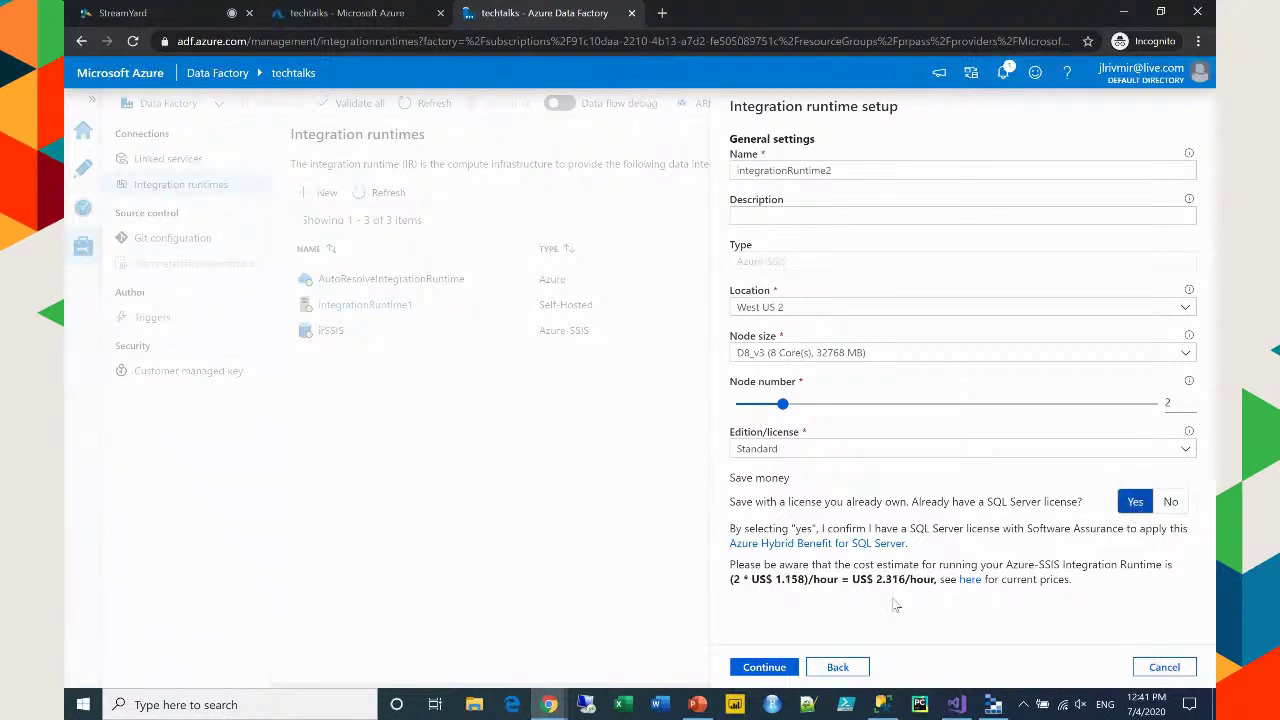
drag(858, 580, 926, 583)
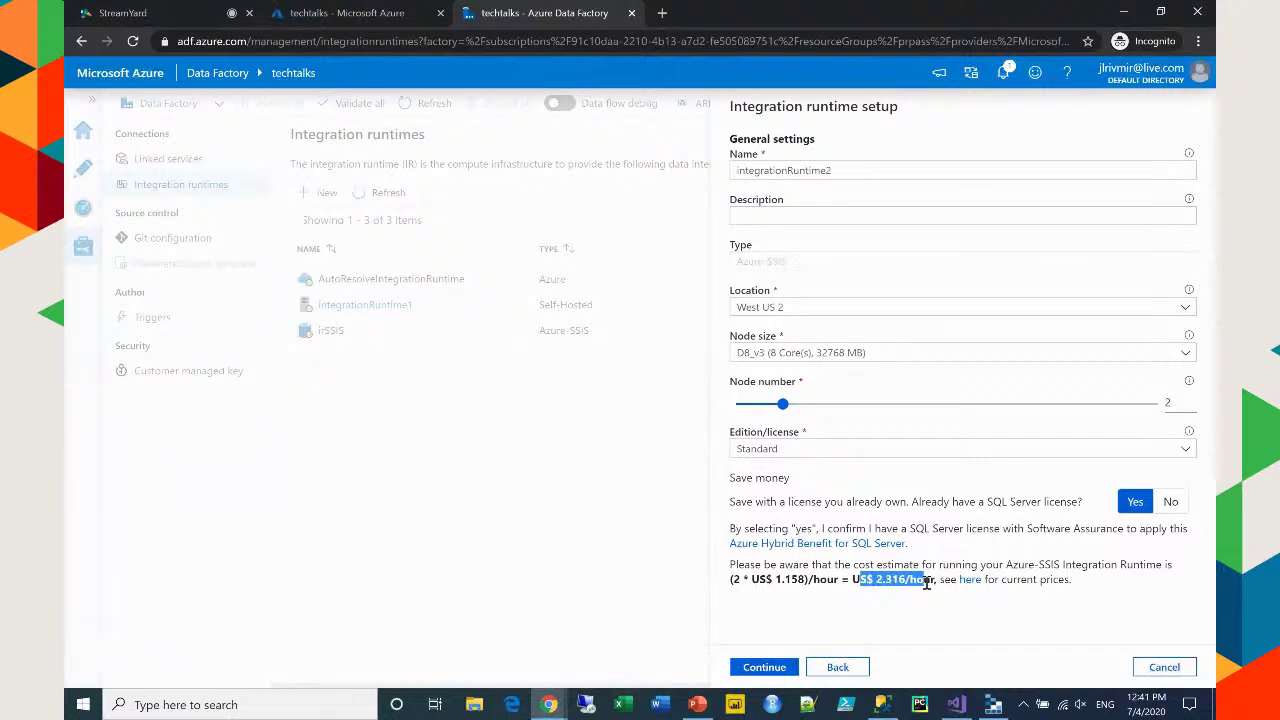
click(905, 559)
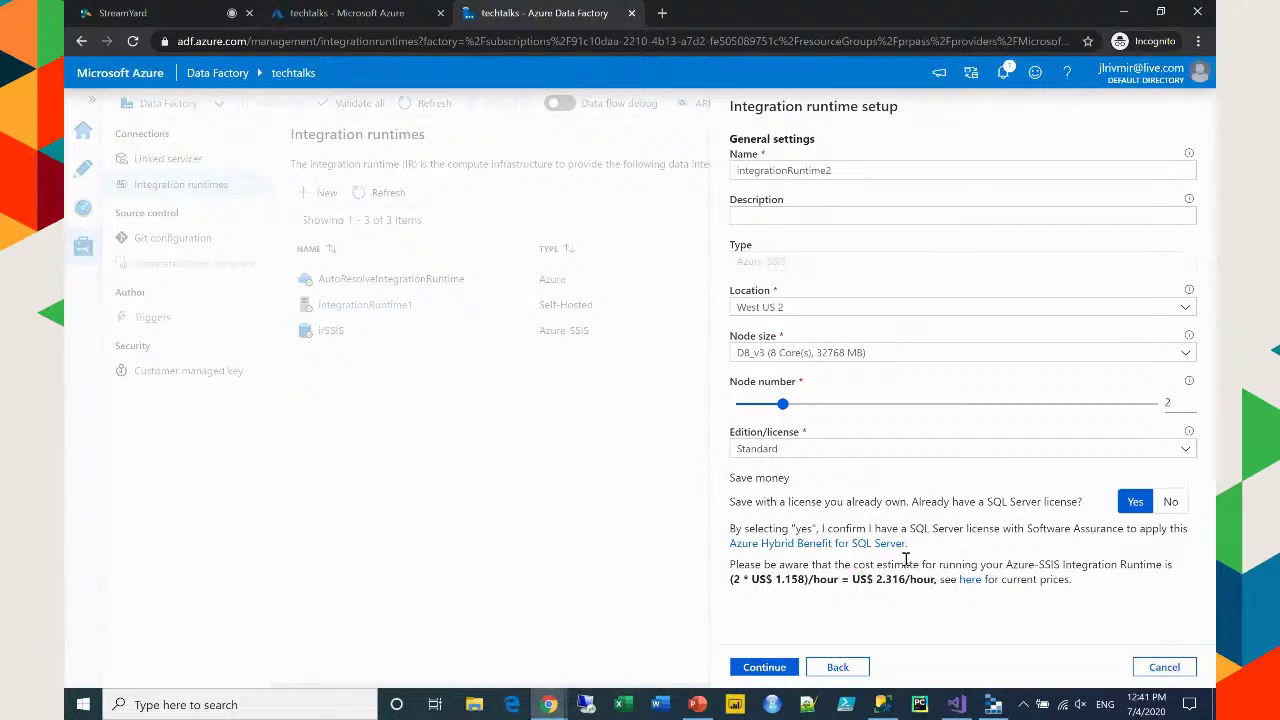
drag(833, 581, 928, 581)
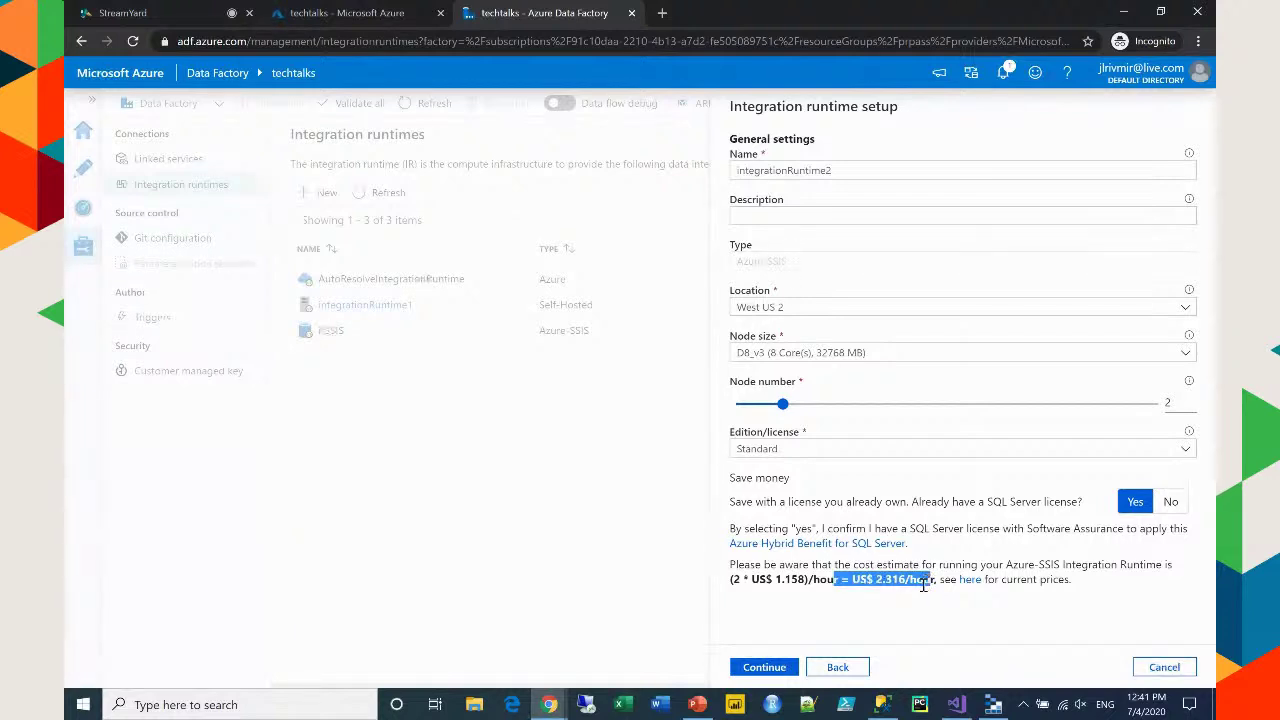
click(908, 594)
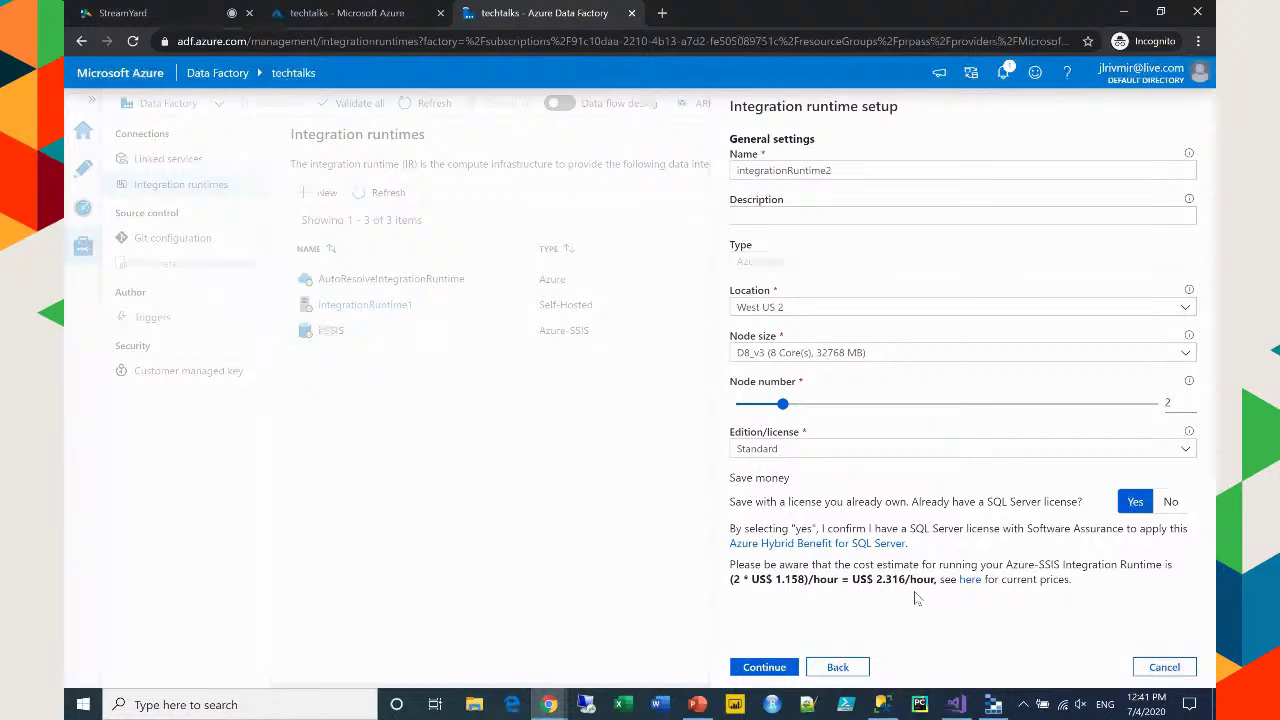
click(1164, 667)
click(379, 567)
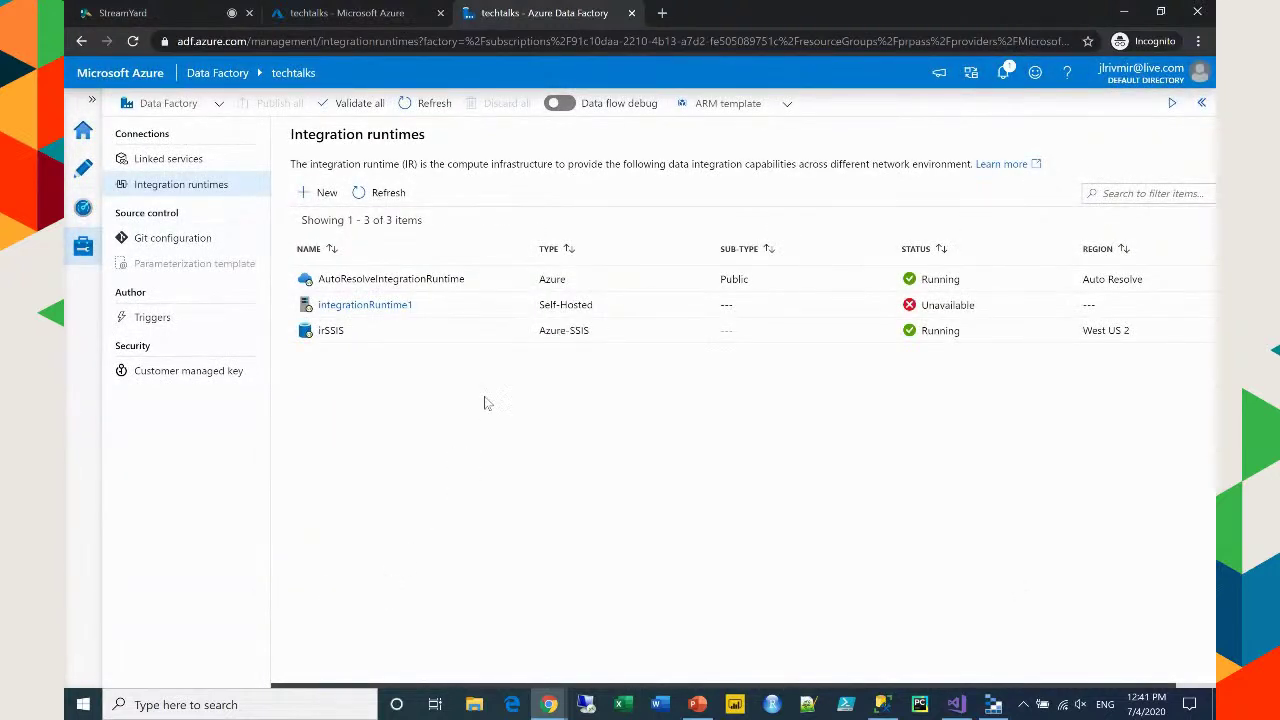
Open the resource monitor of the irSSIS runtime and examine its SSISDB server endpoint
click(400, 340)
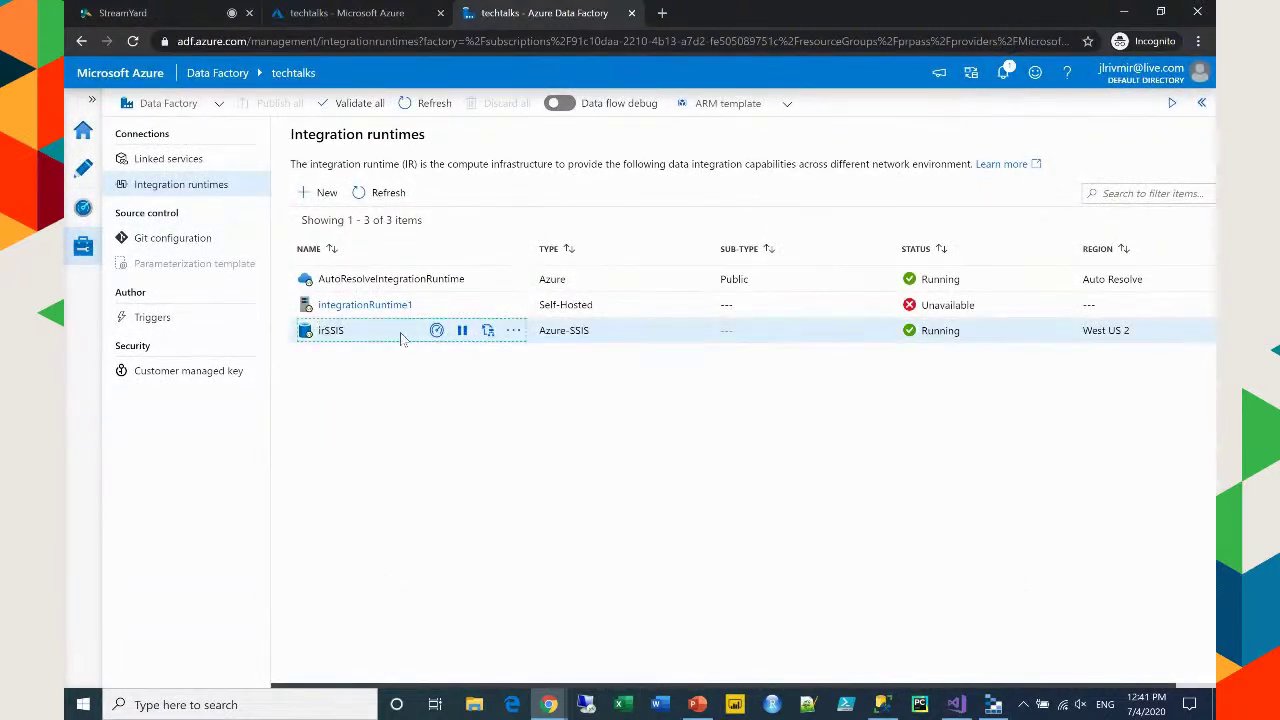
click(436, 330)
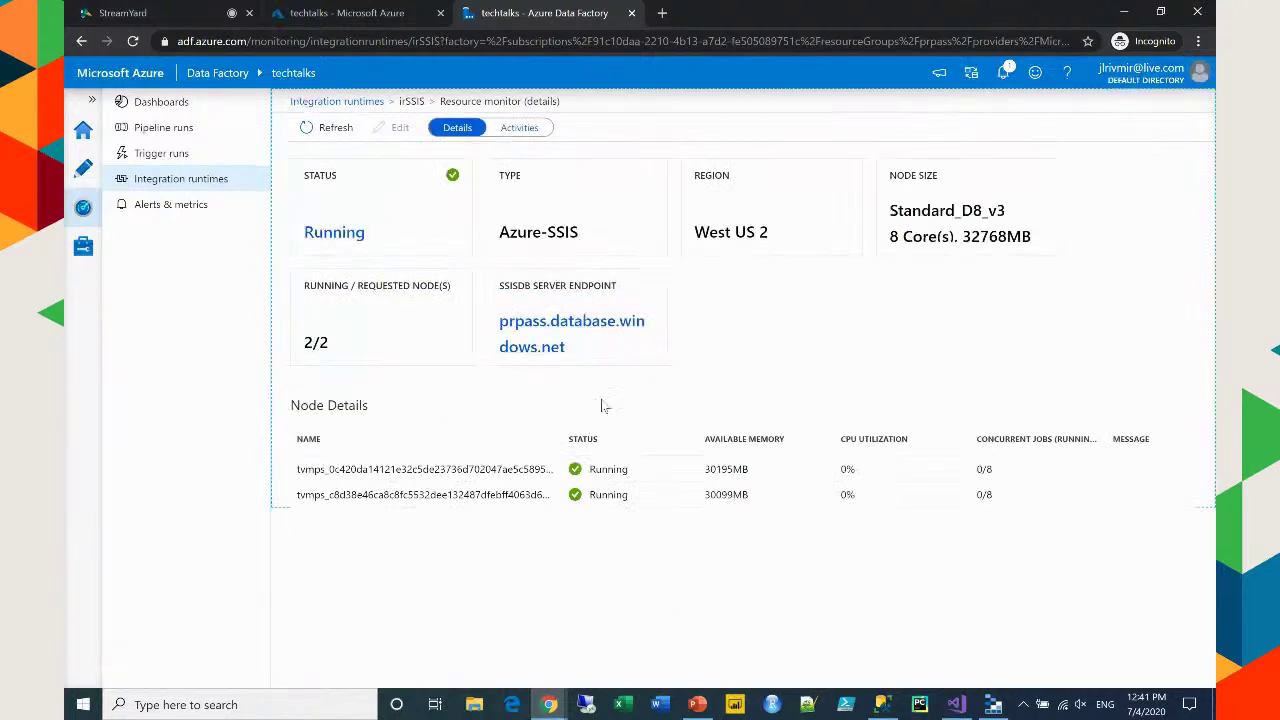
drag(585, 357, 500, 318)
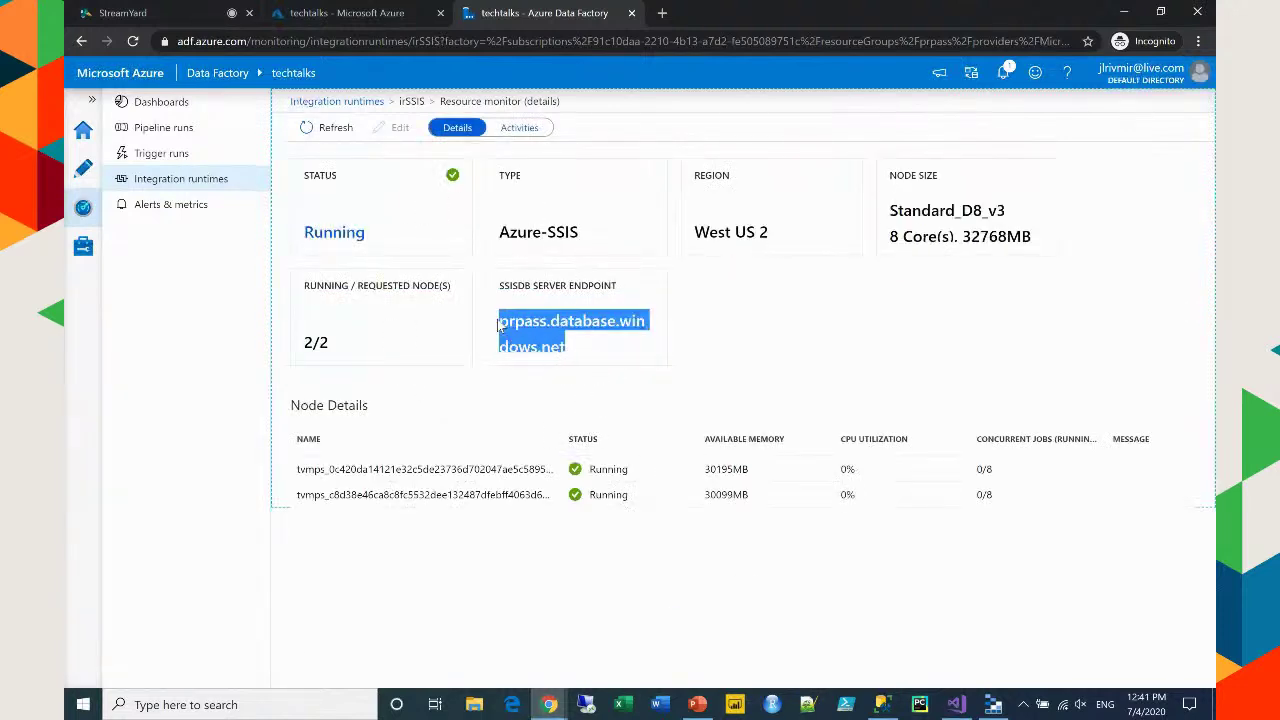
click(586, 352)
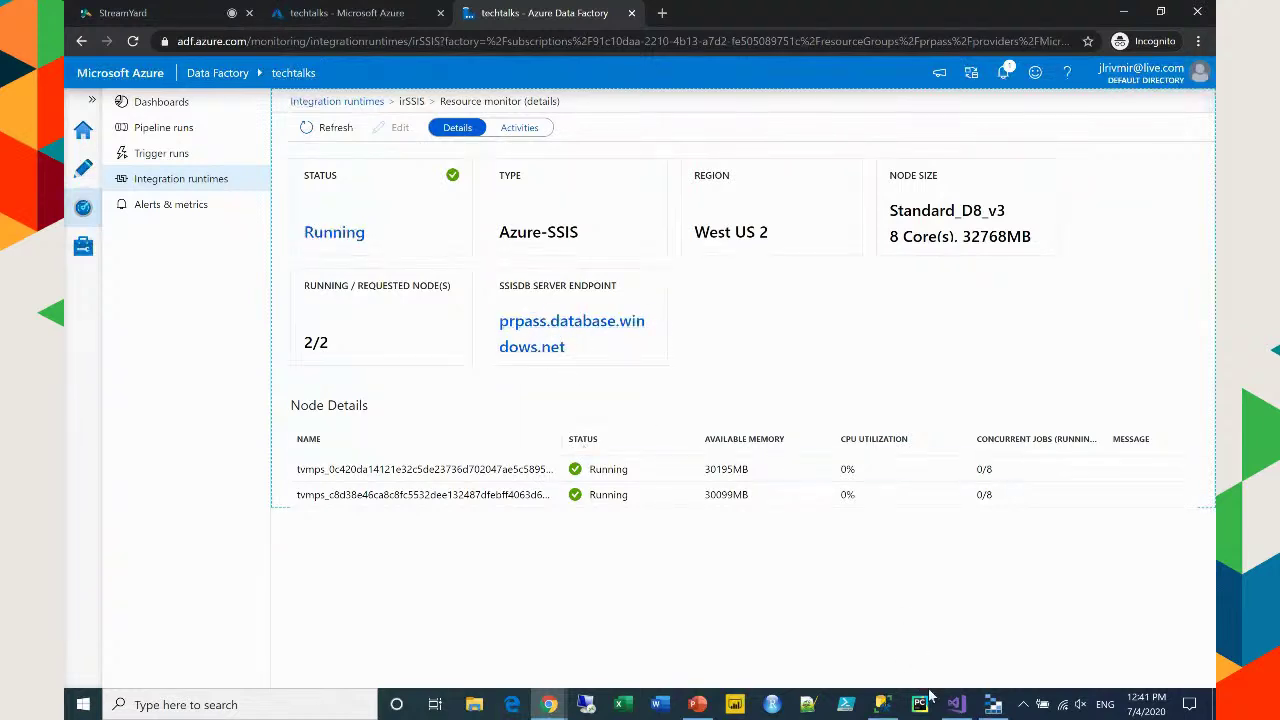
Switch to SQL Server Management Studio, collapse the techtalks database and locate the SSISDB database and the Integration Services Catalogs
click(882, 704)
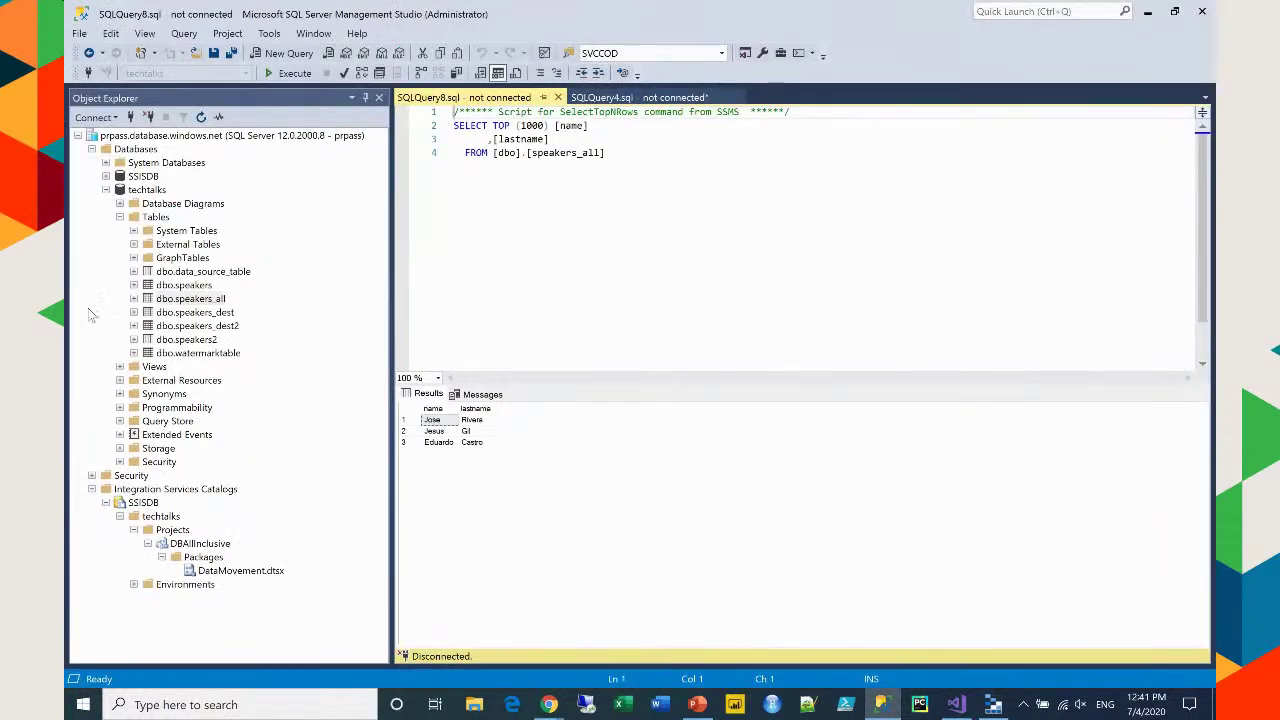
click(190, 298)
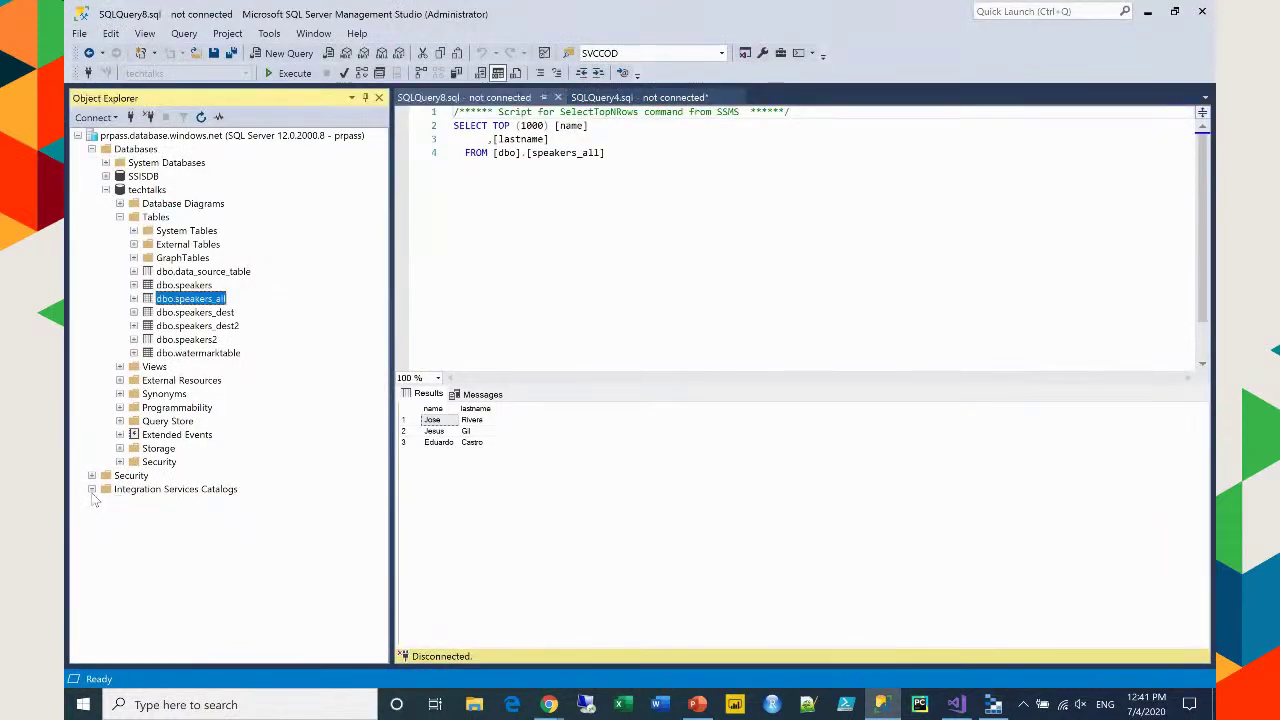
click(105, 189)
click(143, 176)
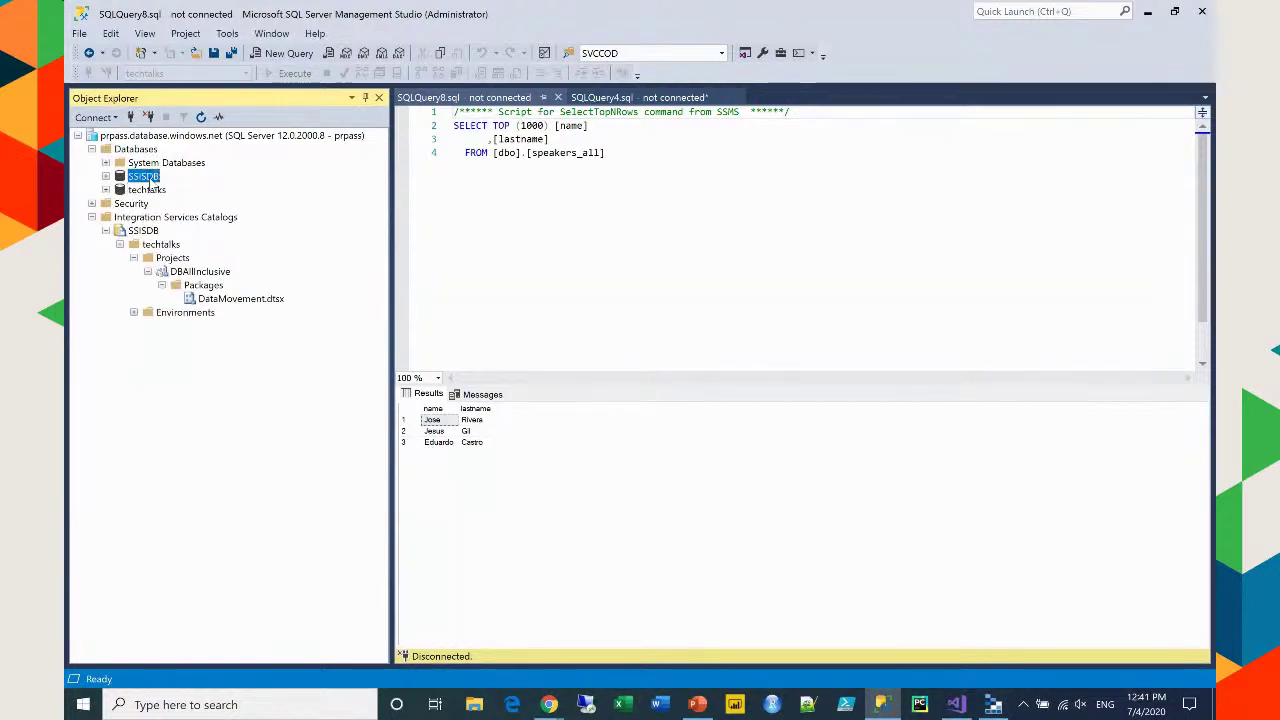
click(160, 218)
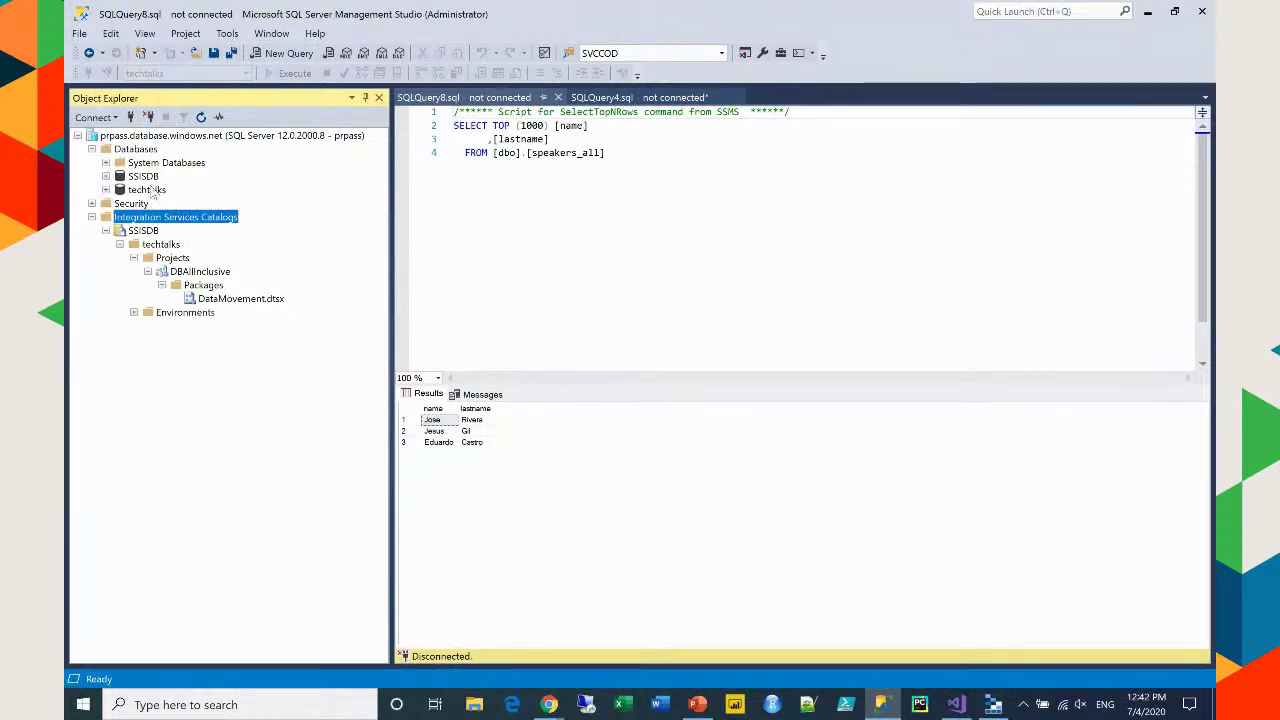
click(143, 178)
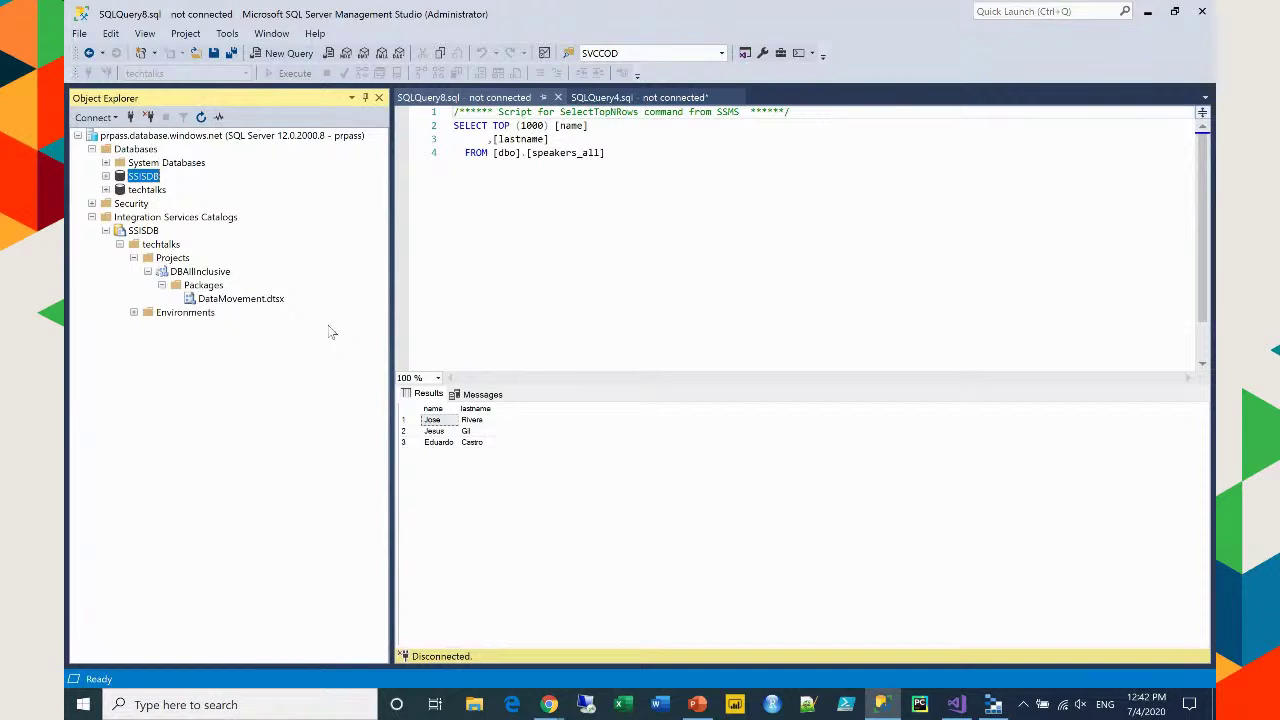
Open the All Executions report for the SSISDB catalog and review the package executions
right_click(140, 232)
mouse_move(229, 328)
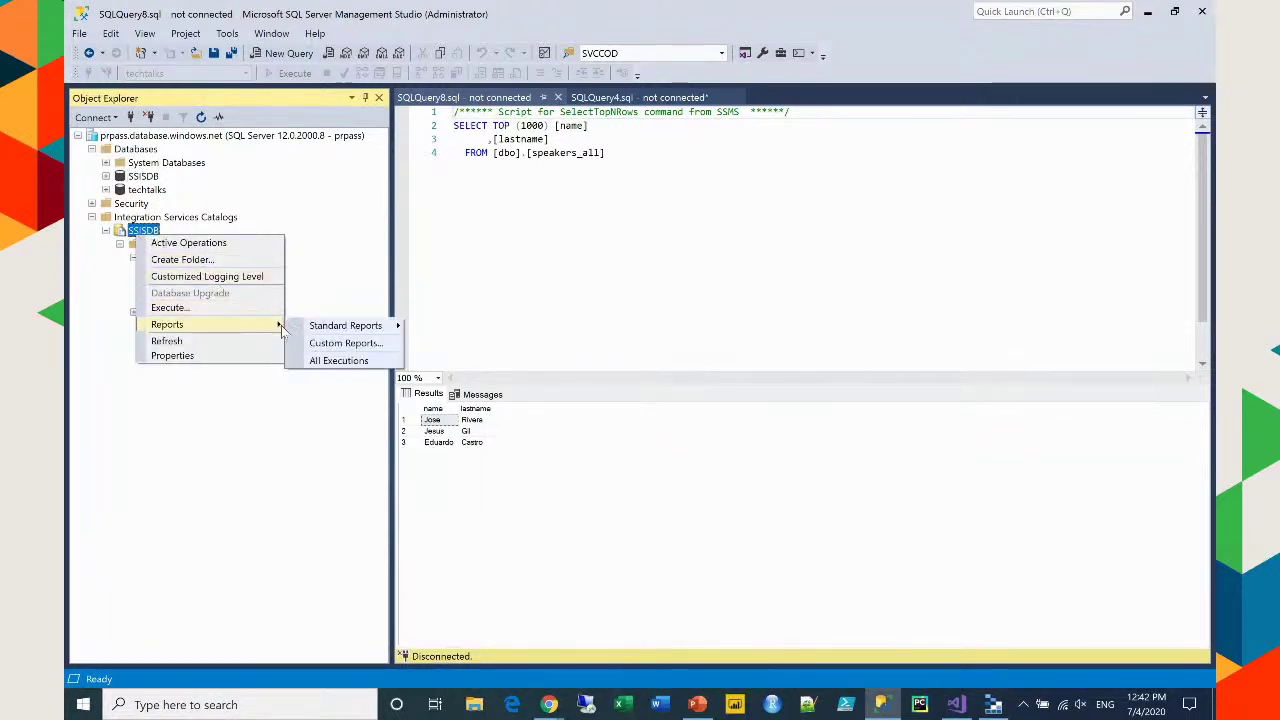
click(338, 360)
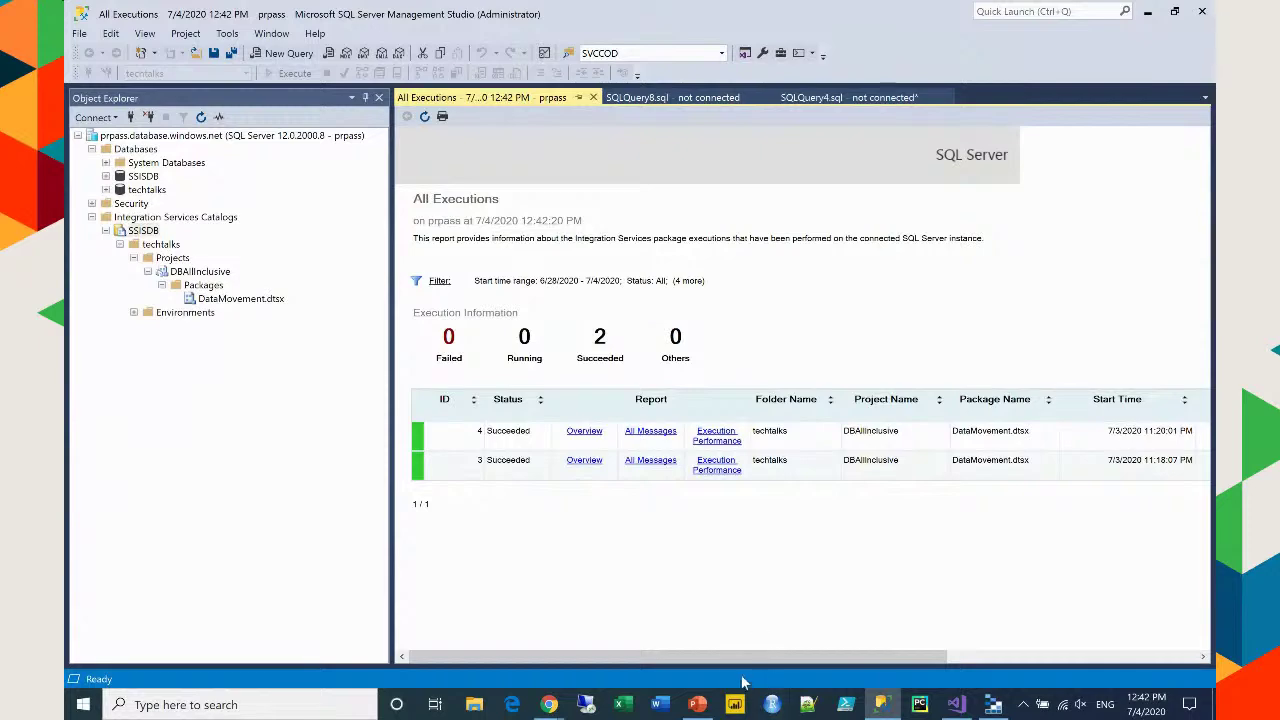
mouse_move(705, 659)
mouse_down()
mouse_move(927, 657)
mouse_move(705, 659)
mouse_up()
Switch to Visual Studio and open the property pages of the DBAllInclusive project
click(956, 704)
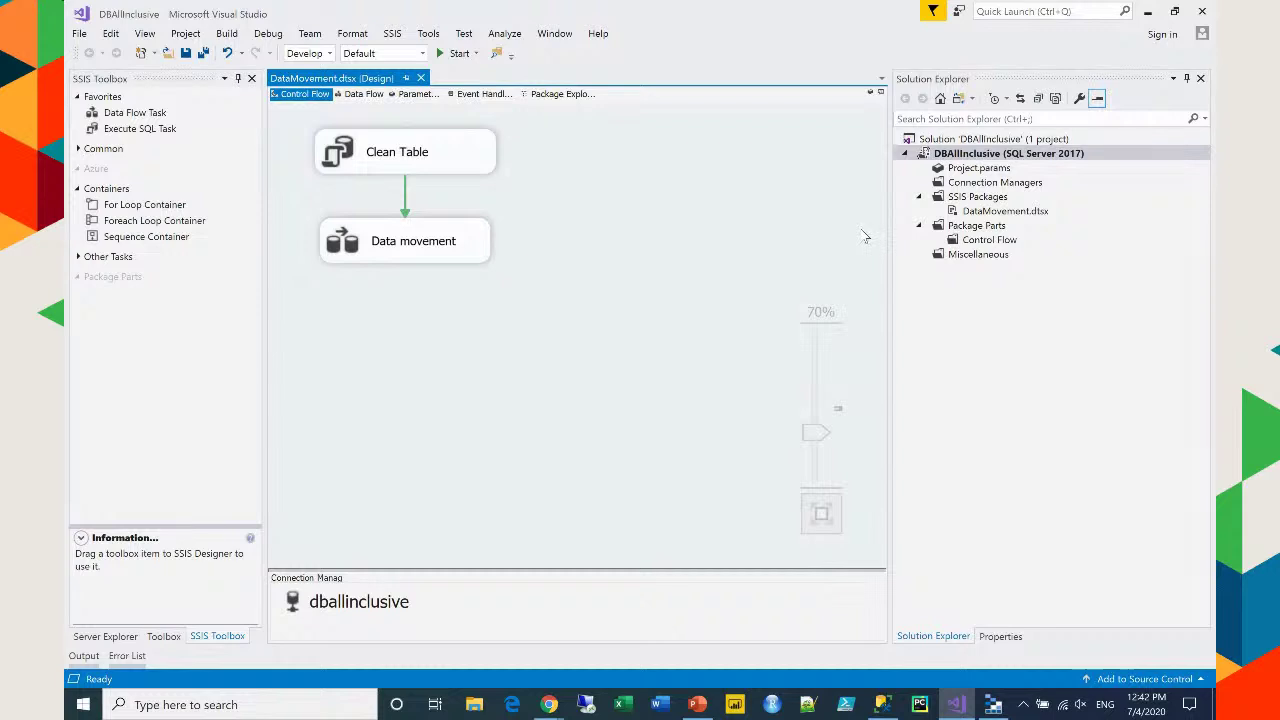
right_click(962, 156)
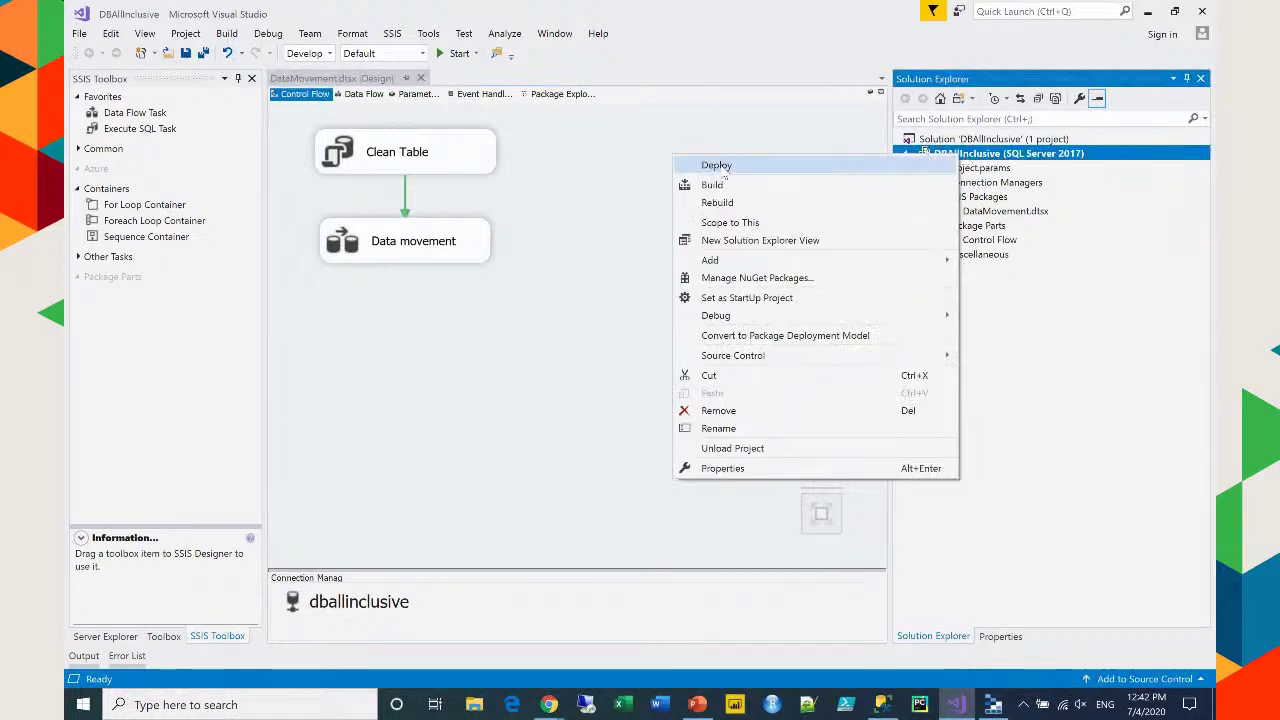
click(722, 468)
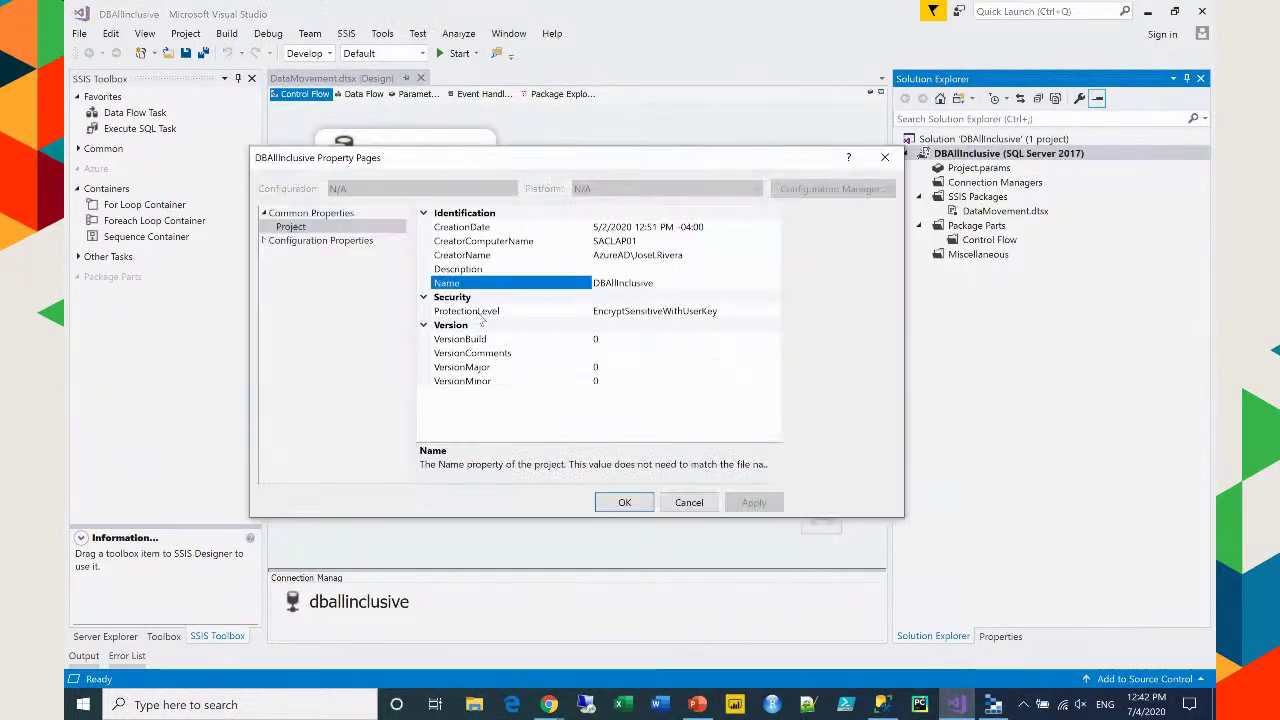
Examine the deployment server name and server project path in the configuration properties of DBAllInclusive, and close the property pages without changes
click(300, 241)
click(264, 240)
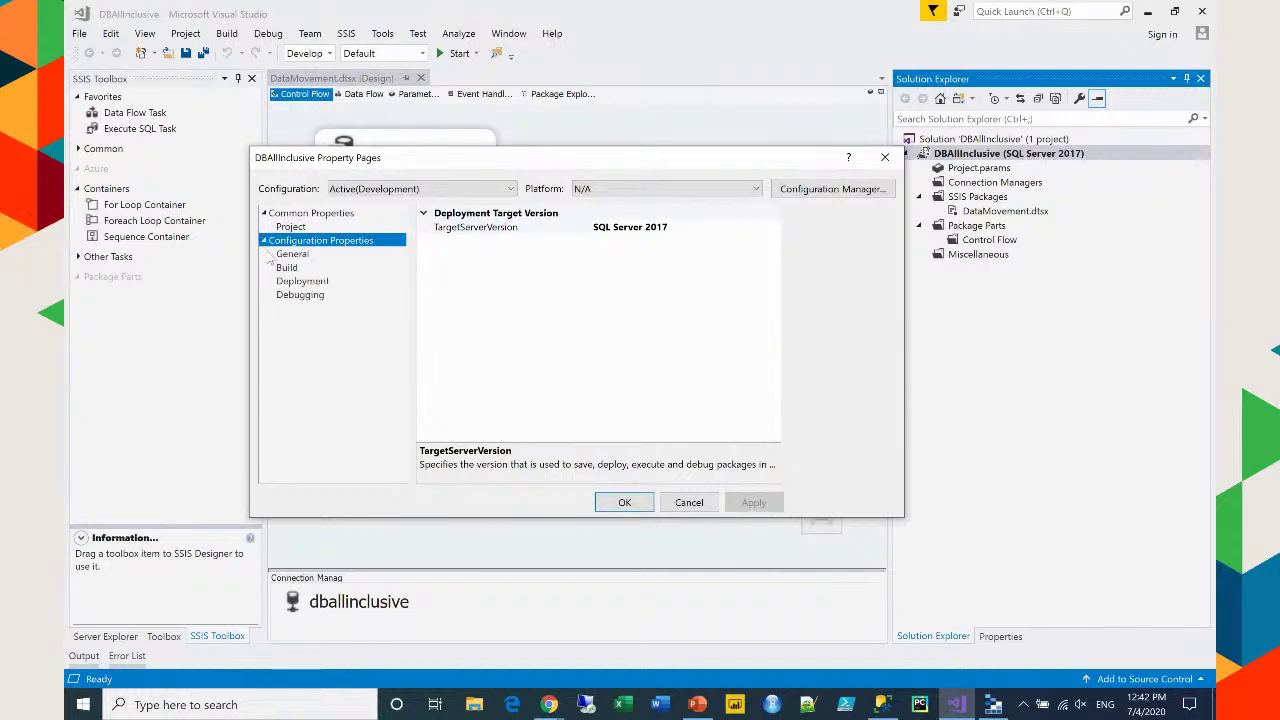
click(289, 267)
click(295, 281)
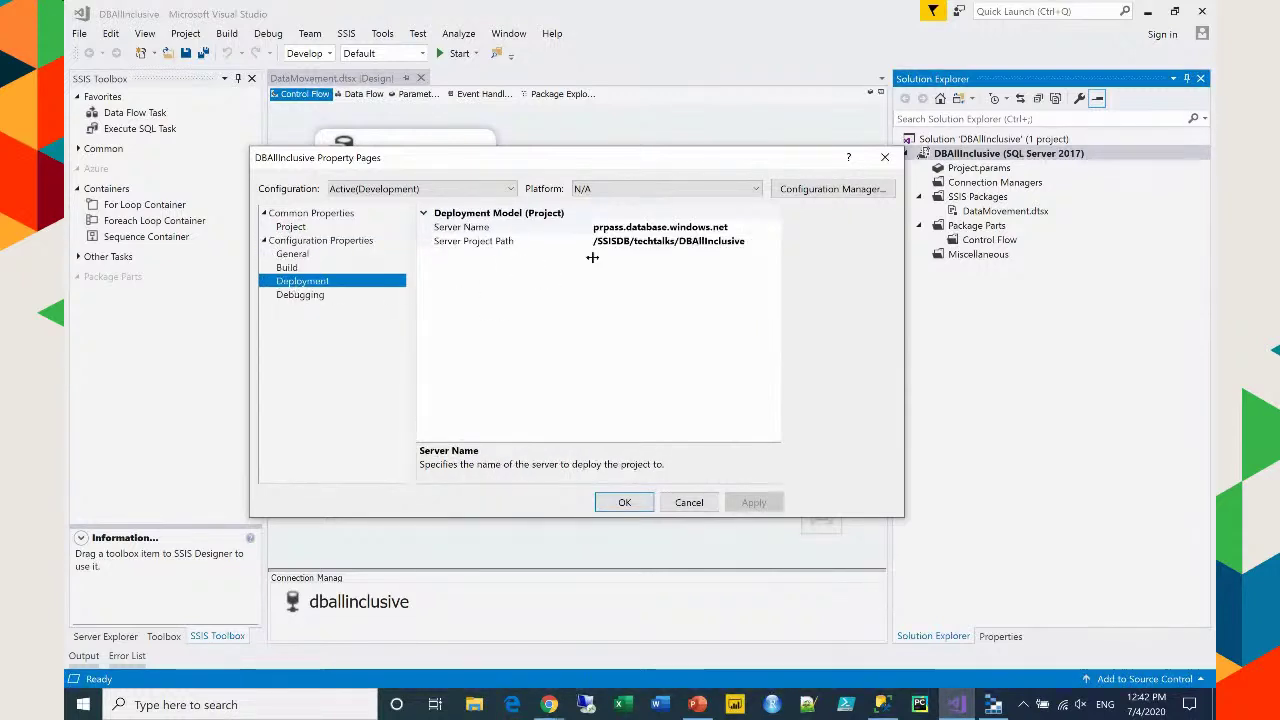
click(740, 227)
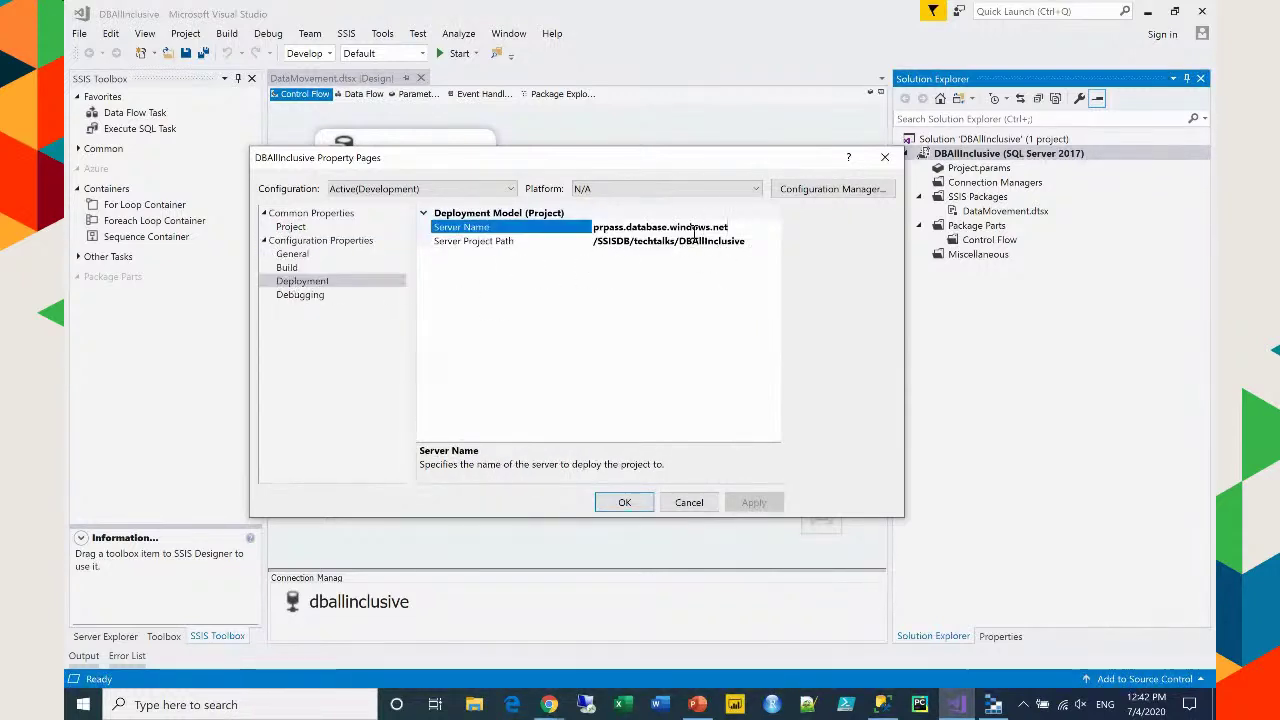
click(690, 502)
Start deploying DBAllInclusive to prpass.database.windows.net with SQL Server Authentication, entering the login and password and connecting
right_click(950, 153)
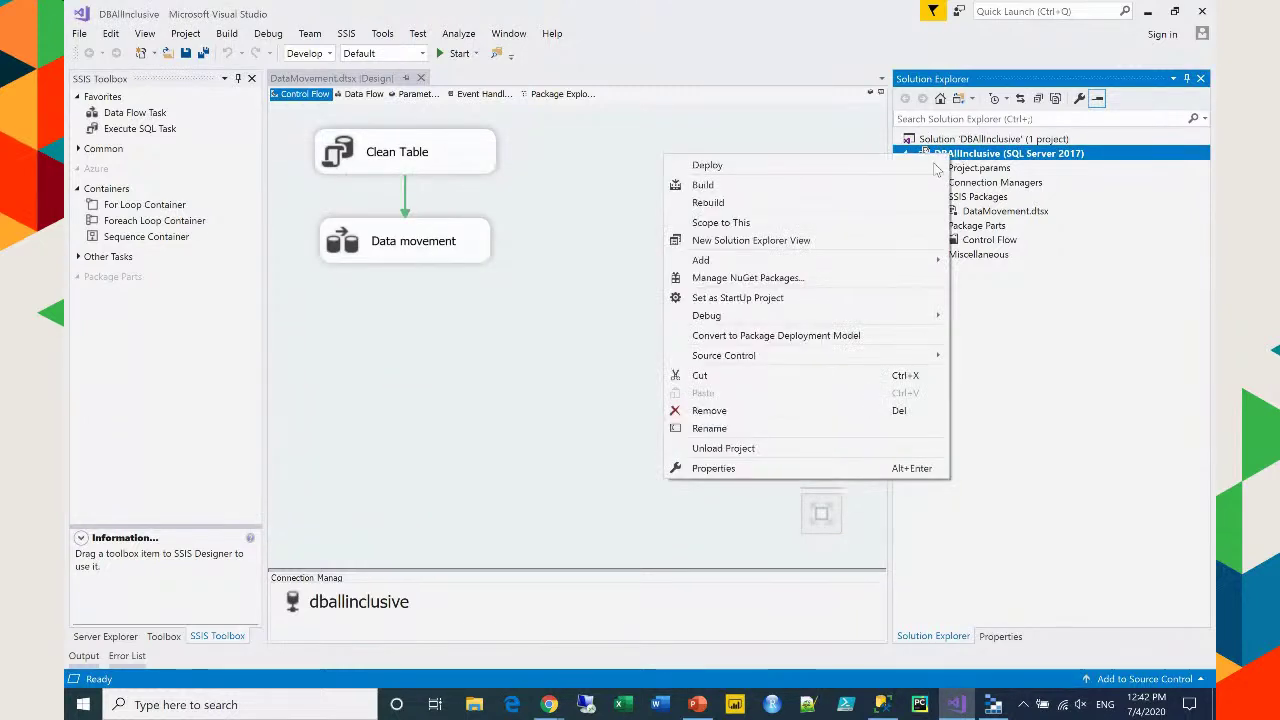
click(755, 166)
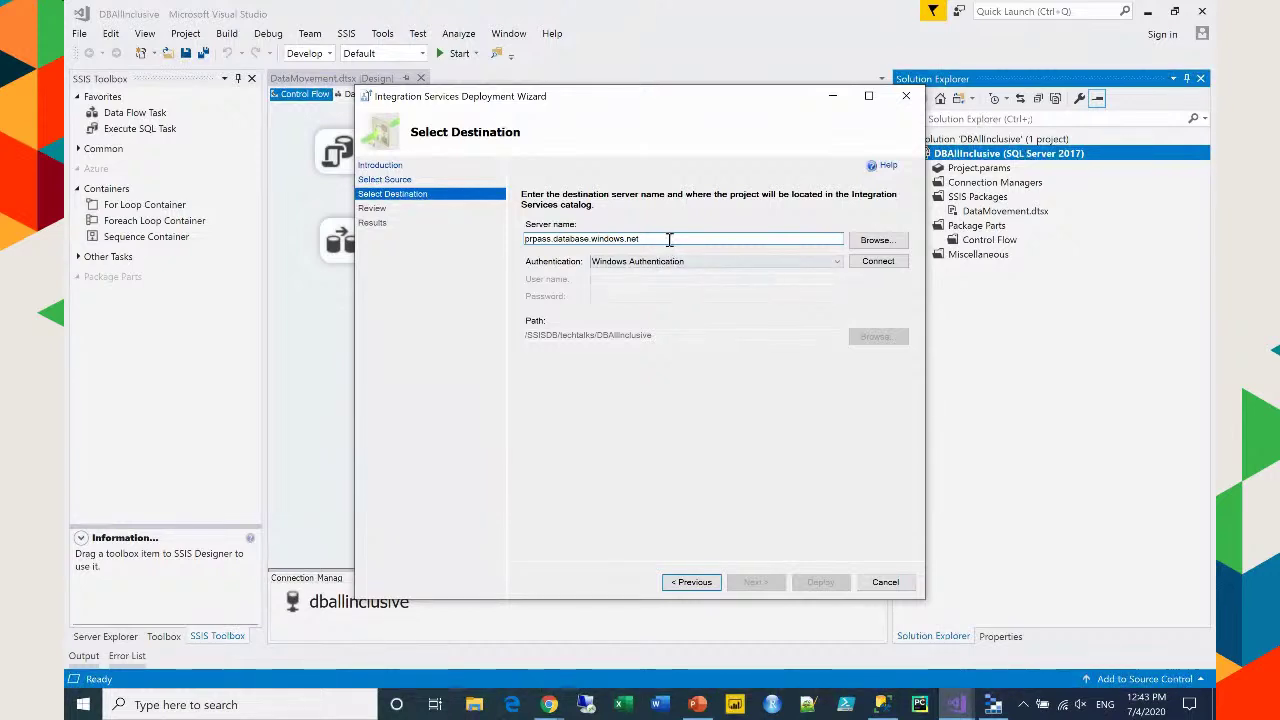
click(712, 262)
click(614, 279)
text(pe)
key(BackSpace)
key(BackSpace)
key(BackSpace)
key(BackSpace)
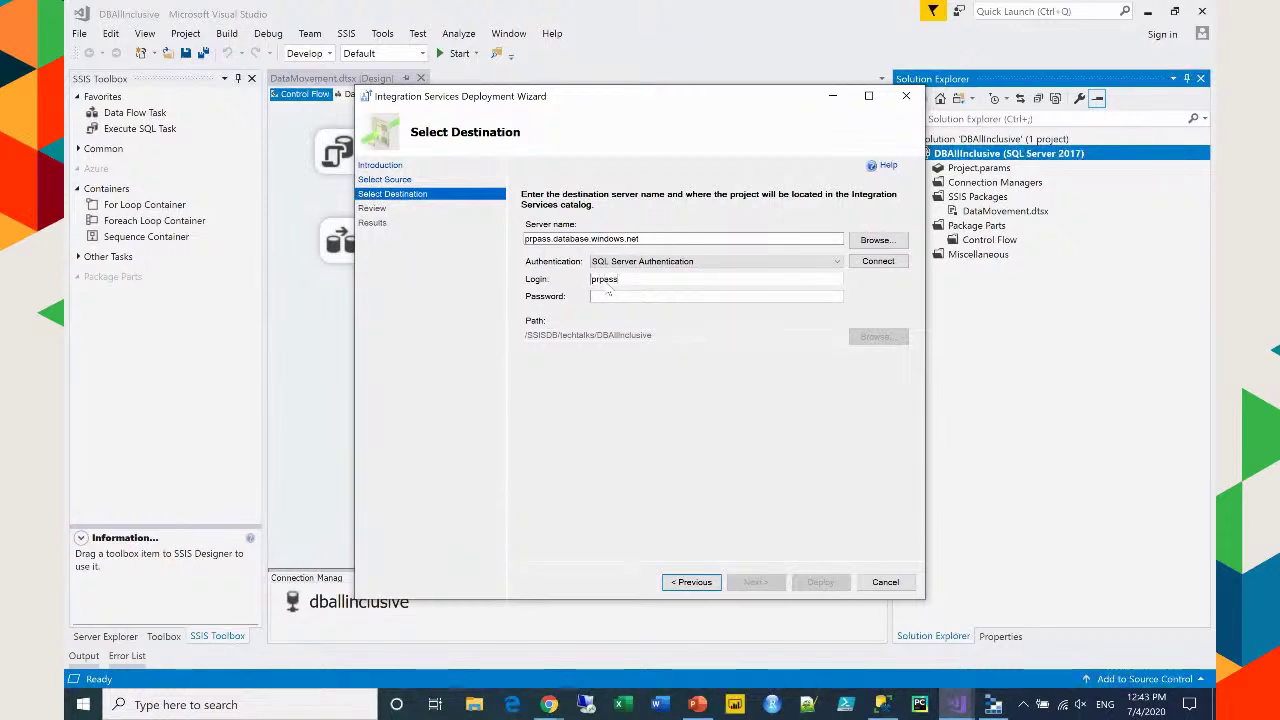
text(************)
click(868, 262)
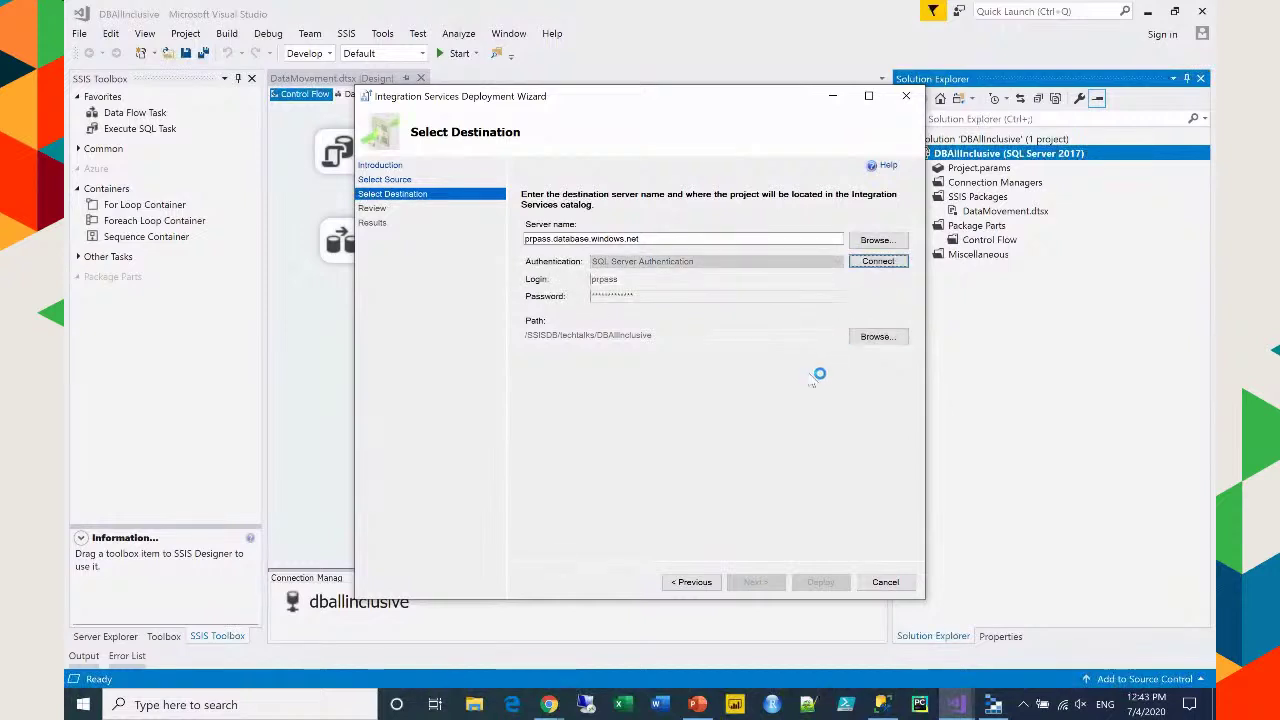
Browse the SSISDB folders and projects offered as deployment path, and cancel the deployment wizard
click(870, 346)
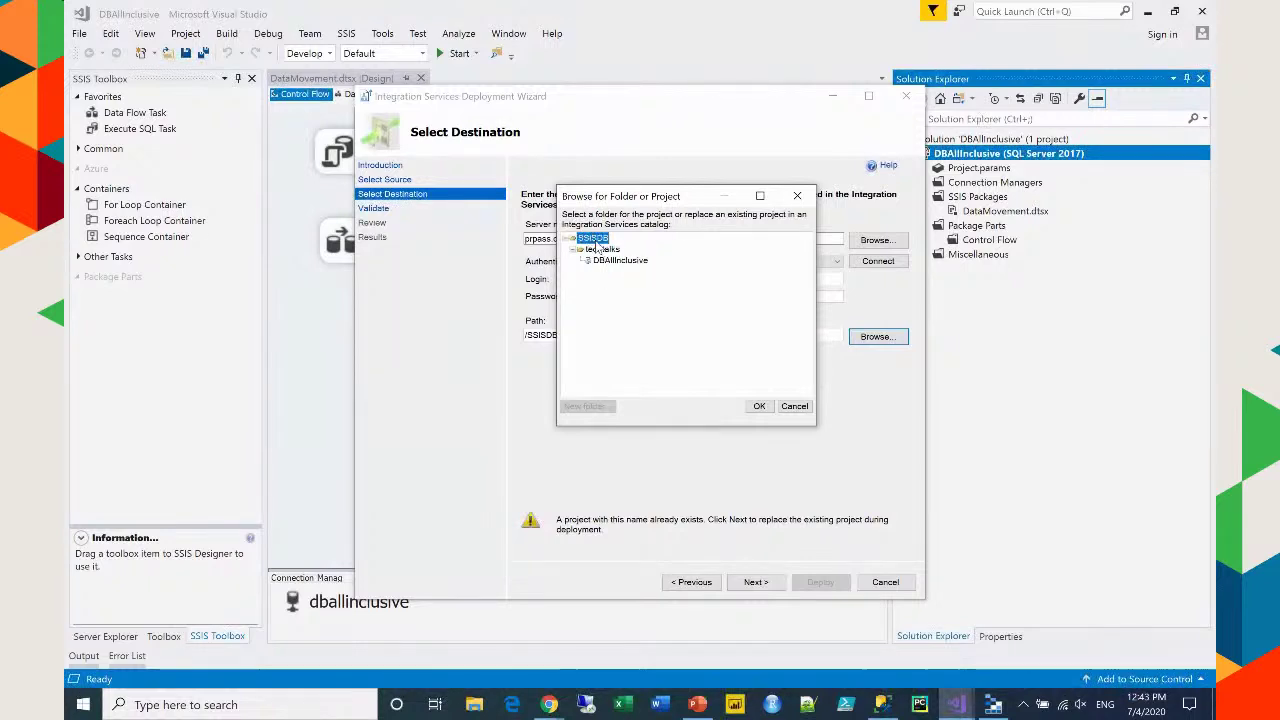
click(794, 406)
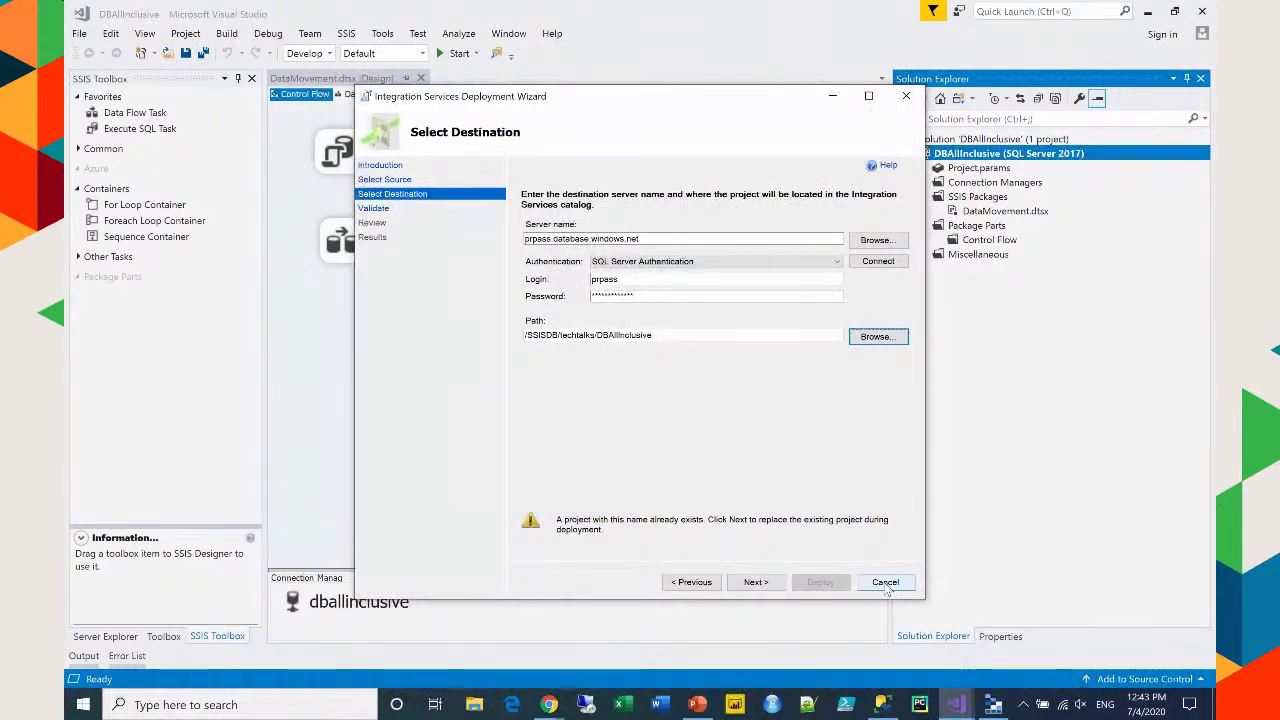
click(886, 584)
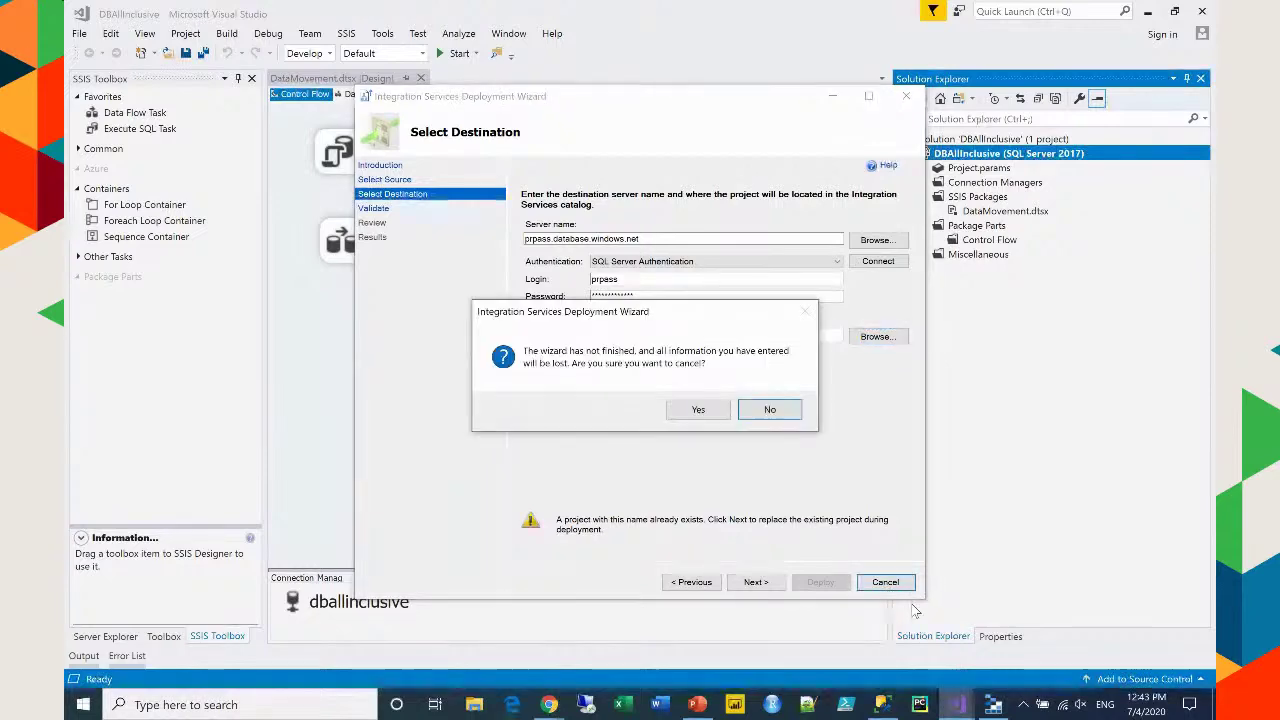
click(700, 412)
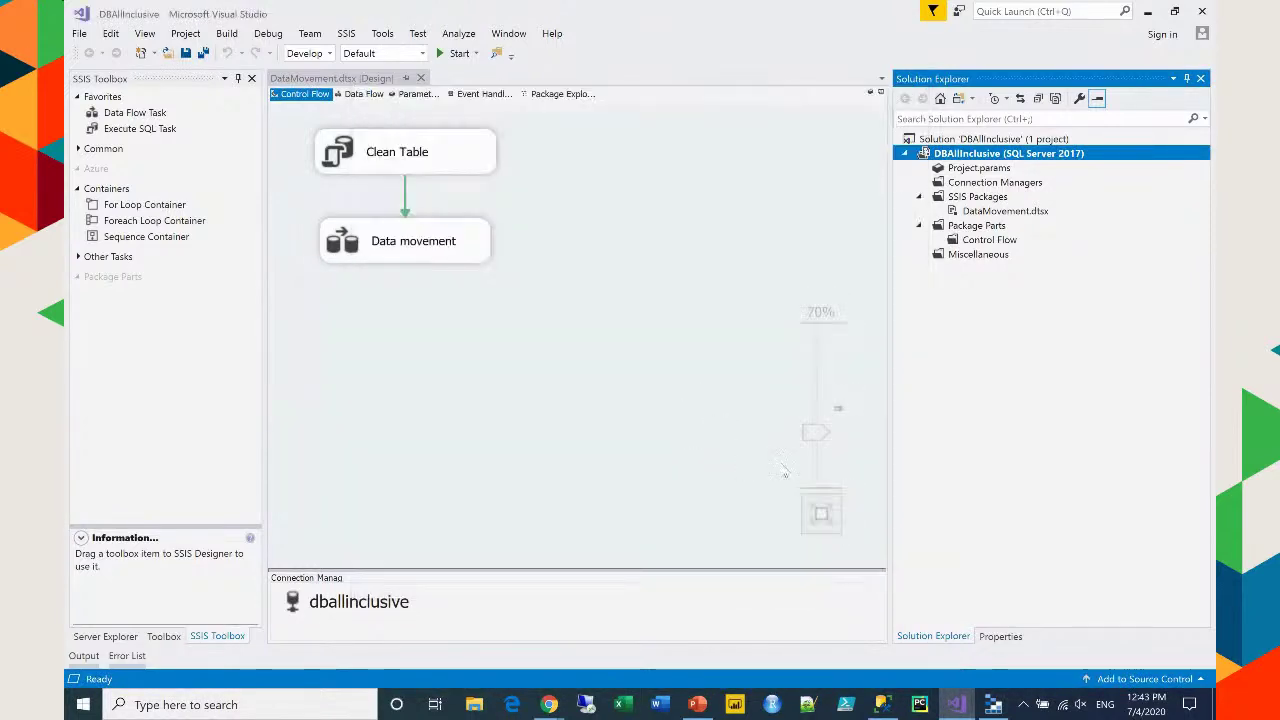
Switch to SQL Server Management Studio and locate the DataMovement.dtsx package of the DBAllInclusive project in the SSISDB catalog
click(882, 704)
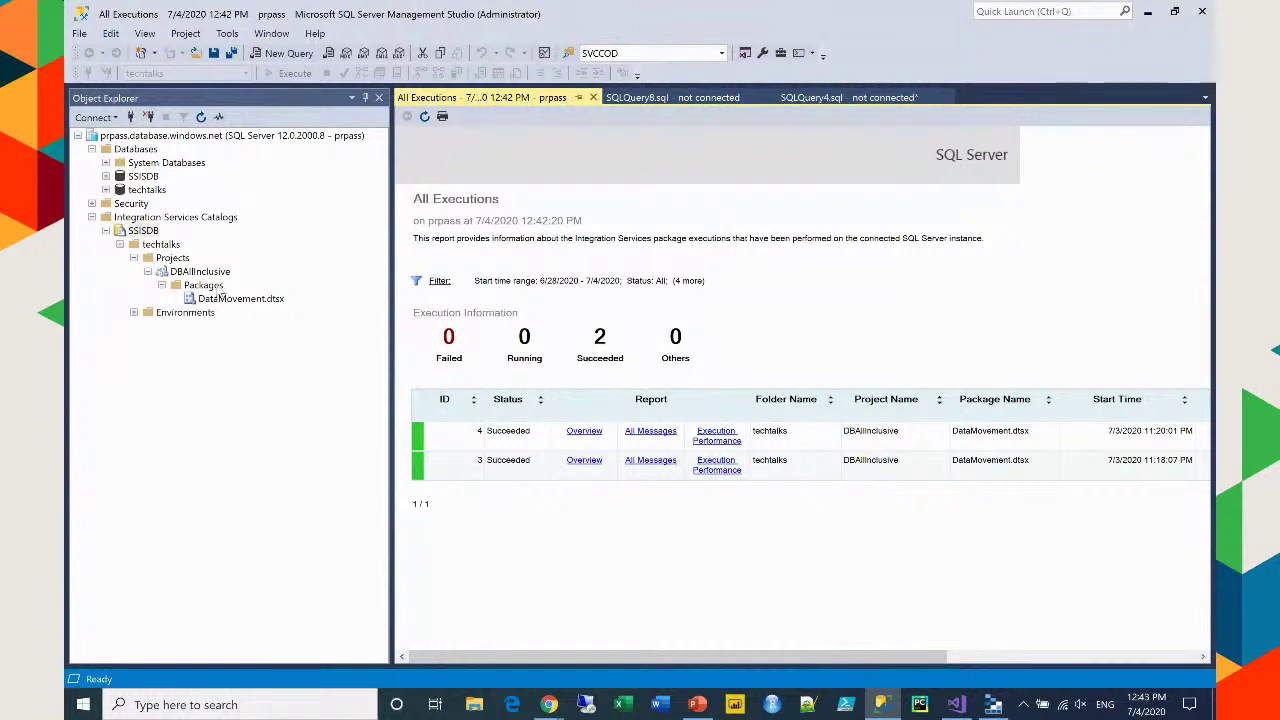
click(170, 257)
click(199, 271)
click(204, 285)
click(220, 299)
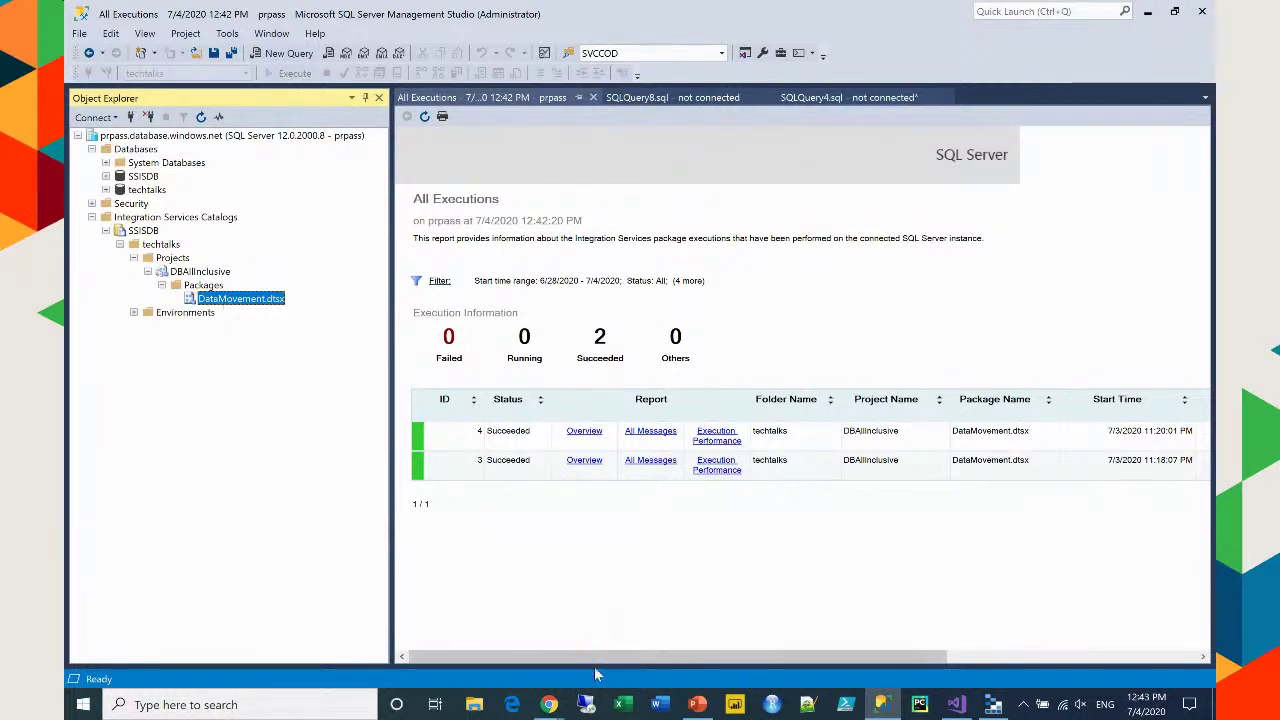
Switch to Azure Data Factory in Chrome, open pipeline2 for authoring and select its Execute SSIS package activity
click(549, 704)
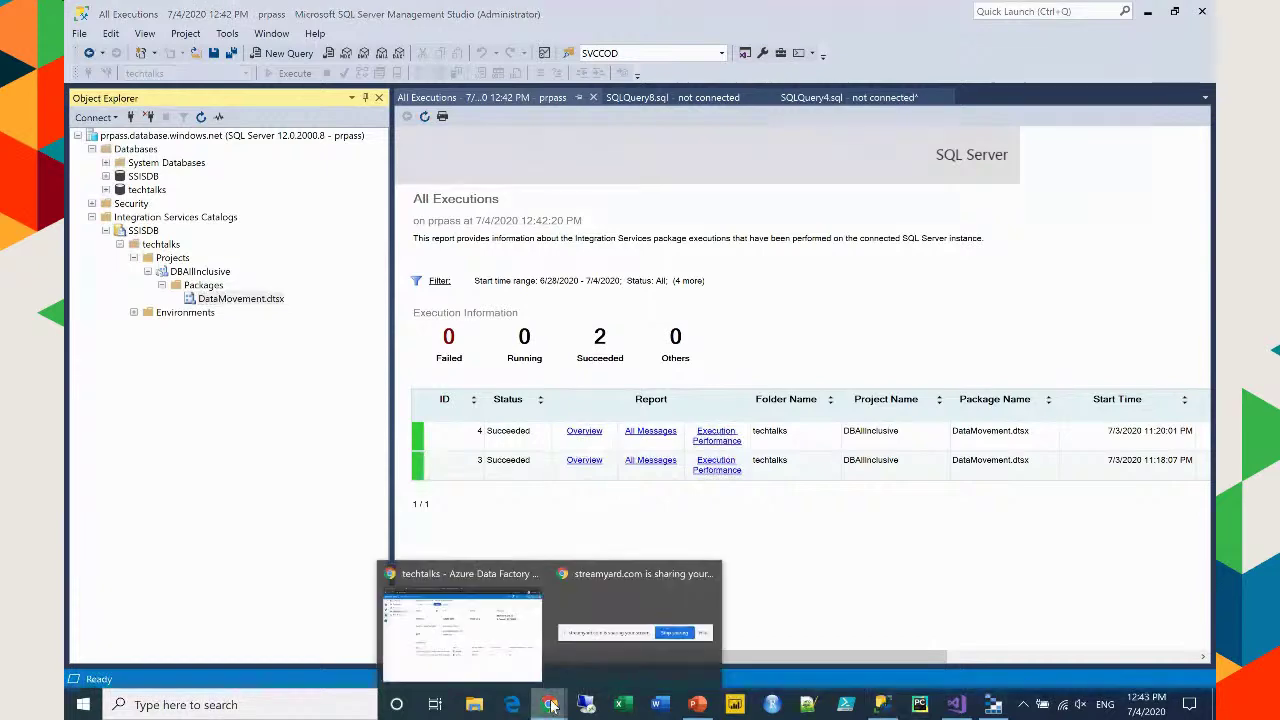
click(499, 660)
click(84, 171)
click(172, 249)
click(172, 272)
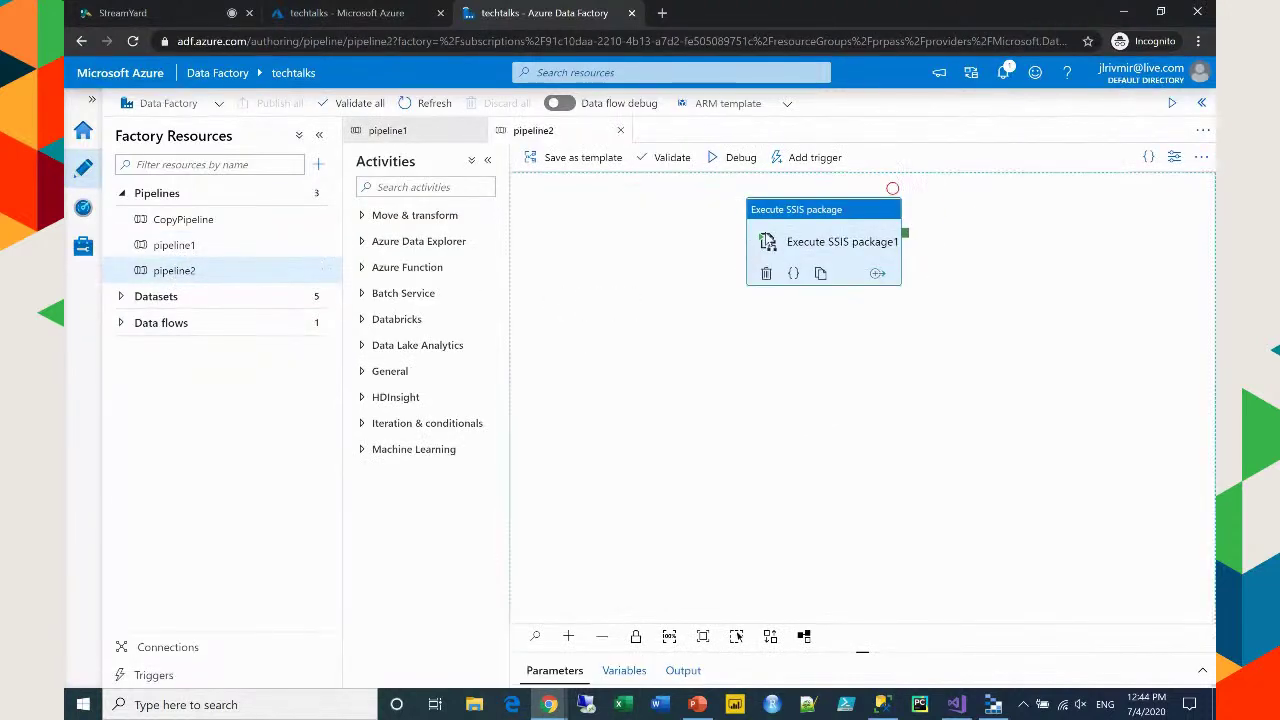
click(745, 265)
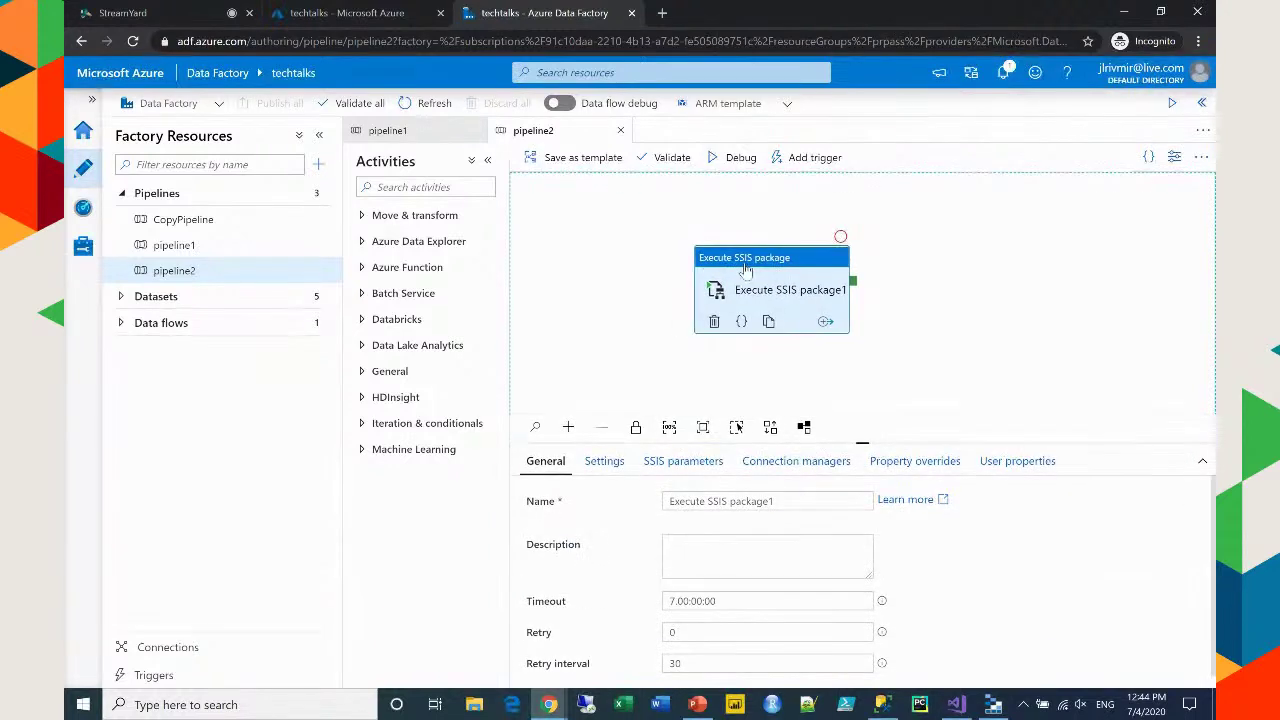
click(172, 271)
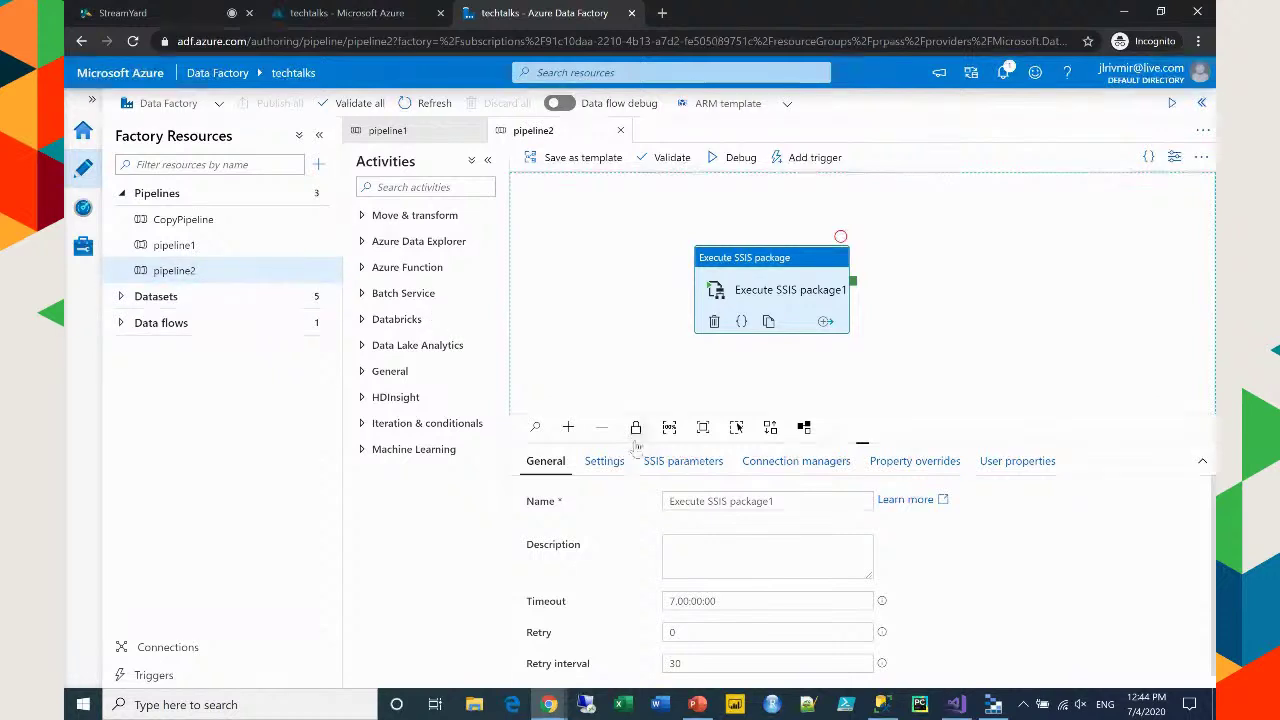
Search the pipeline activities for "ssis"
click(420, 190)
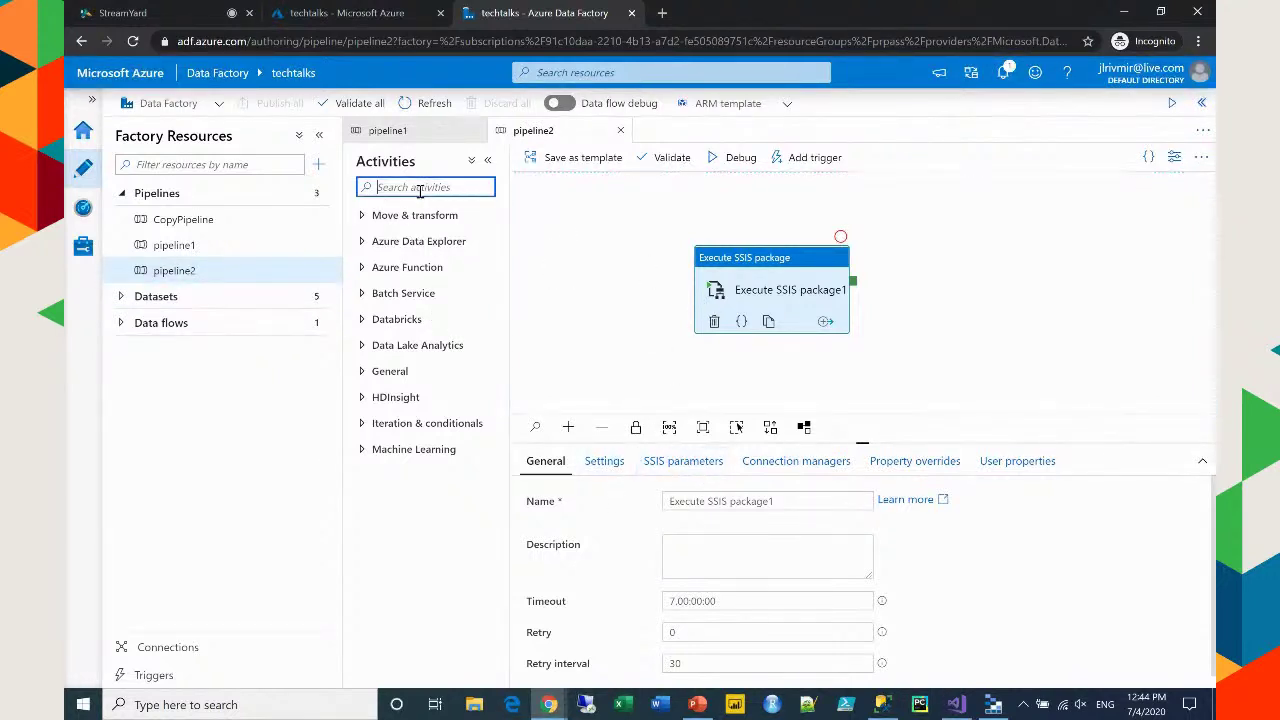
text(s)
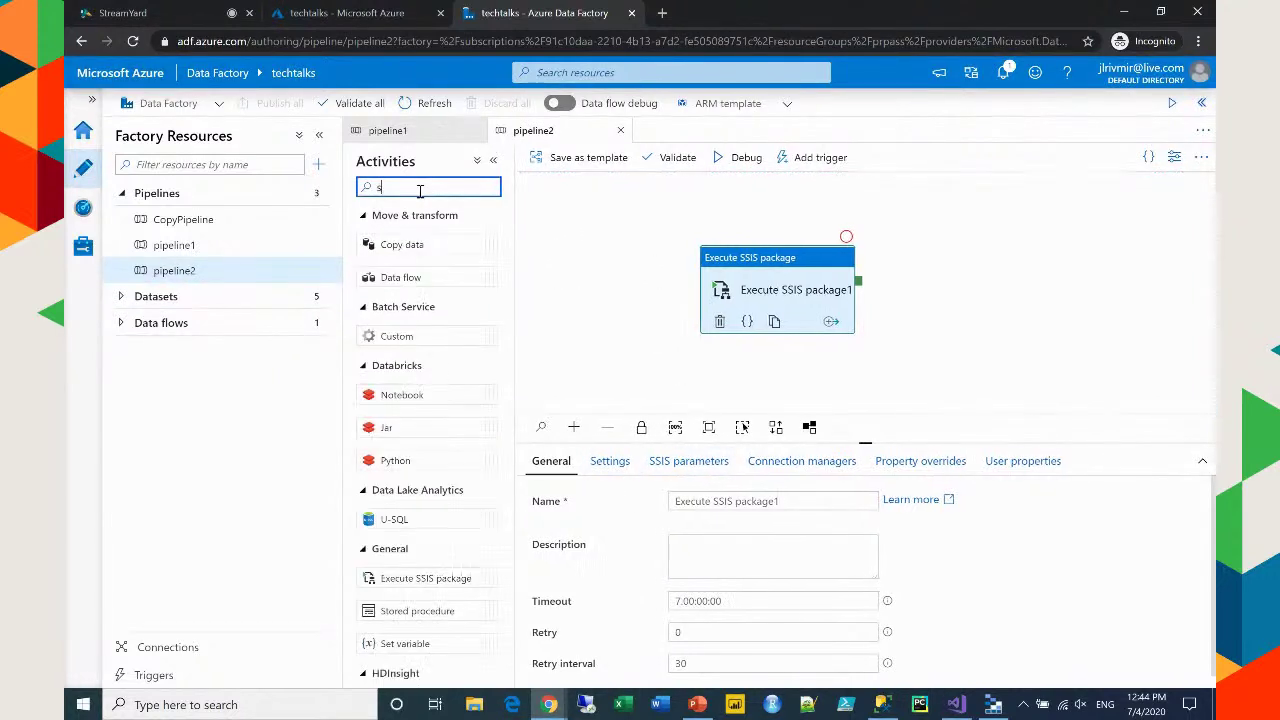
text(sis)
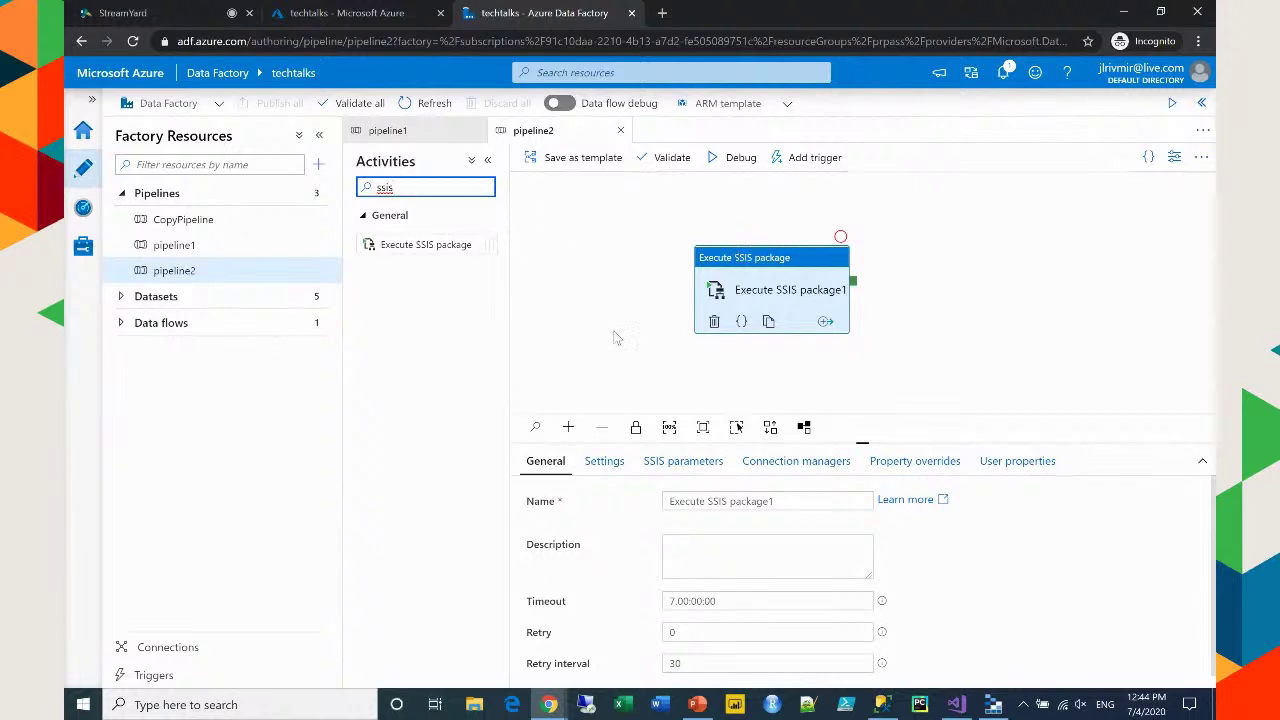
Examine the settings of the Execute SSIS package1 activity, including the Azure-SSIS runtime, package location, environment and logging level options
click(605, 466)
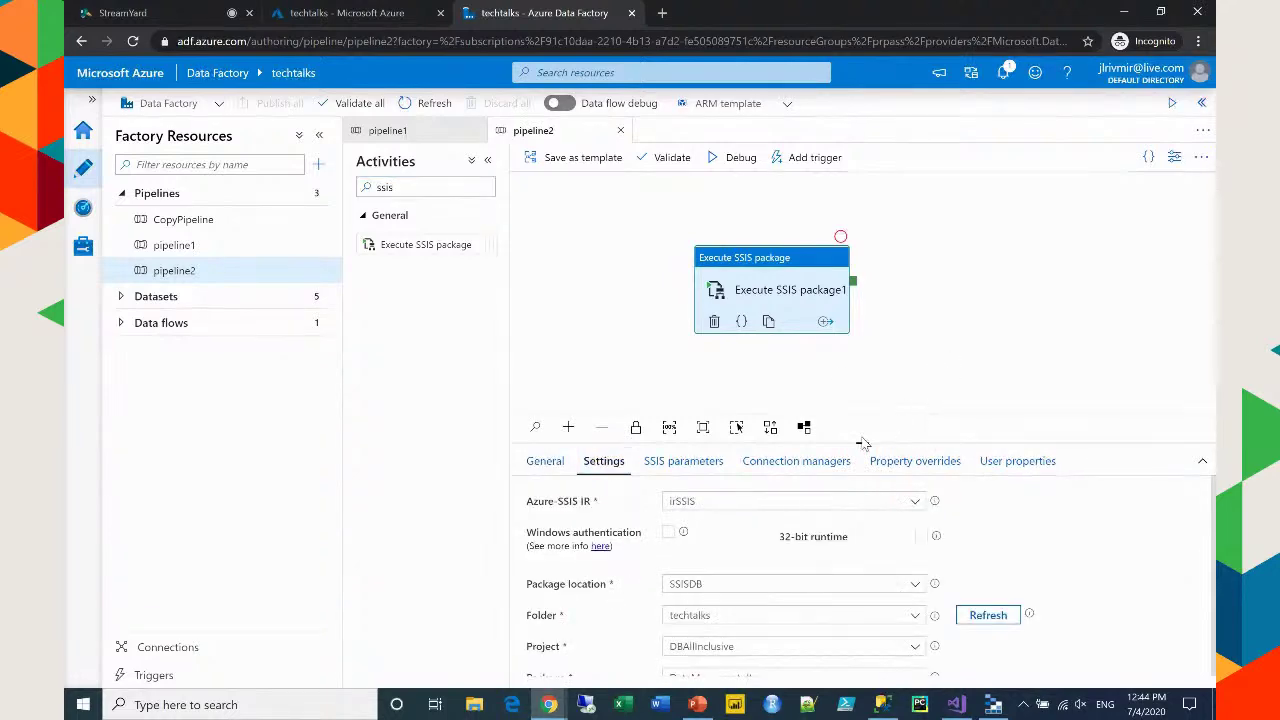
drag(860, 432, 862, 300)
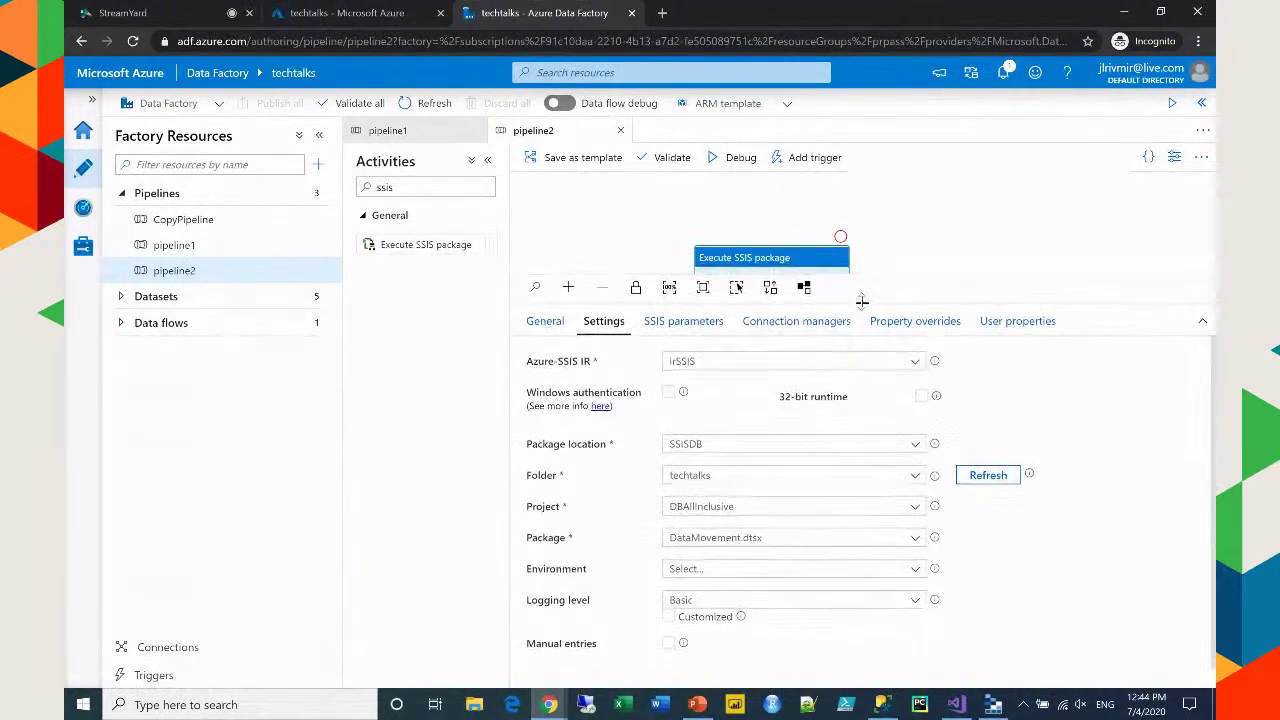
click(776, 368)
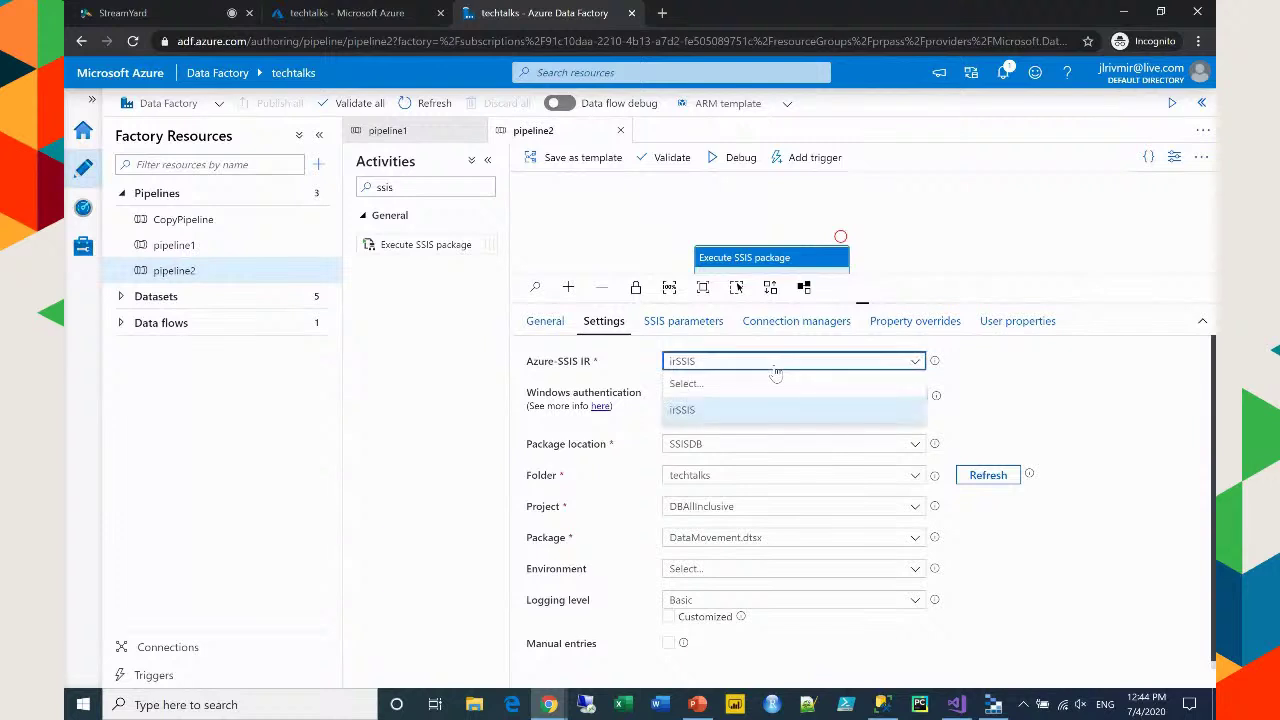
click(776, 370)
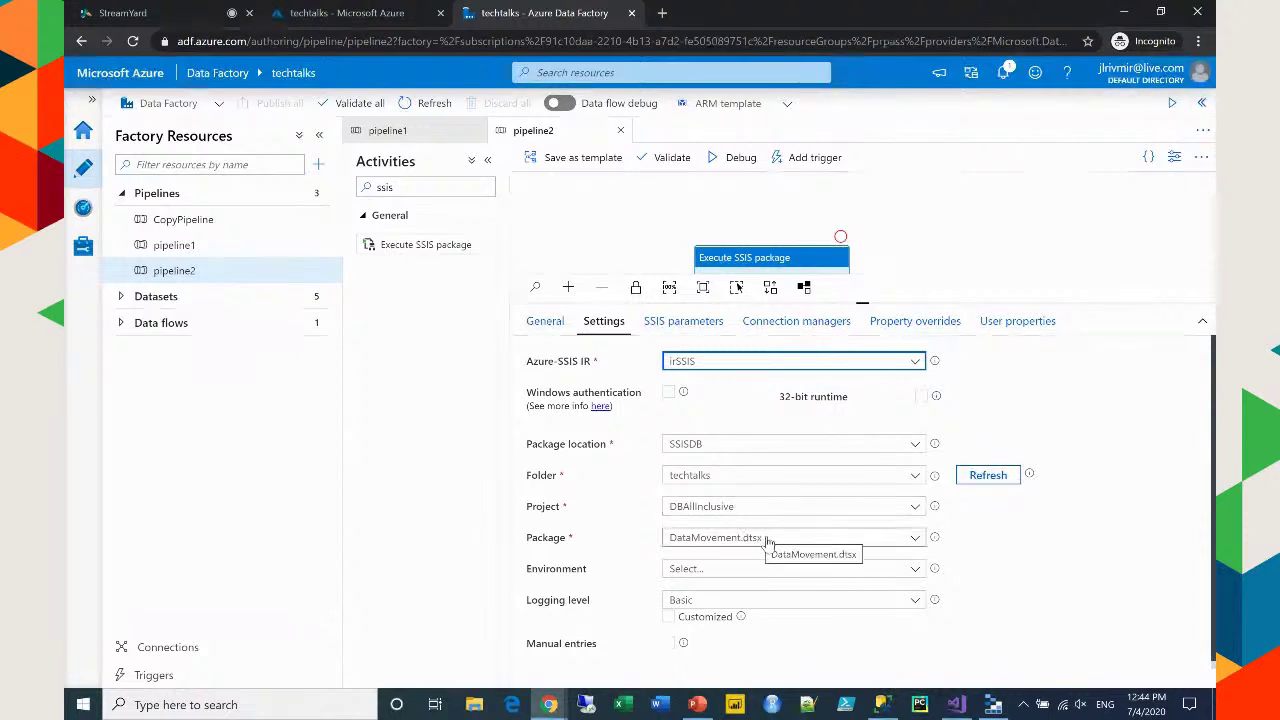
click(731, 570)
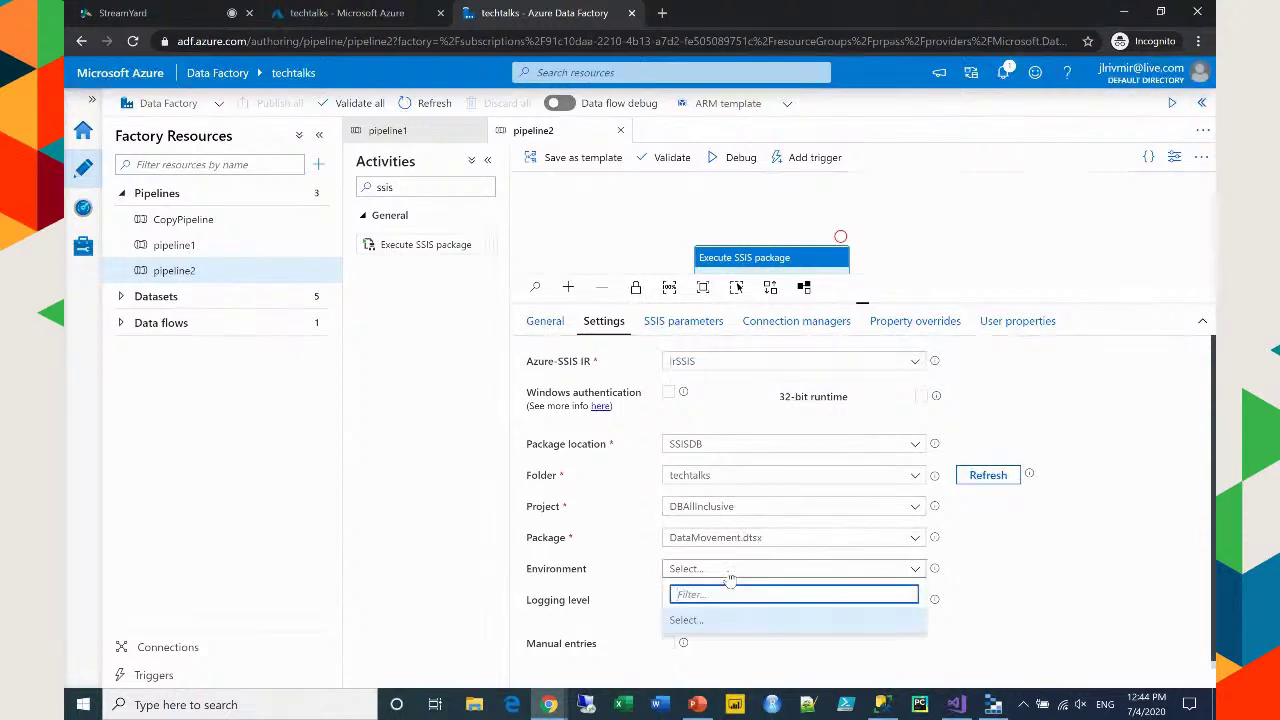
click(731, 570)
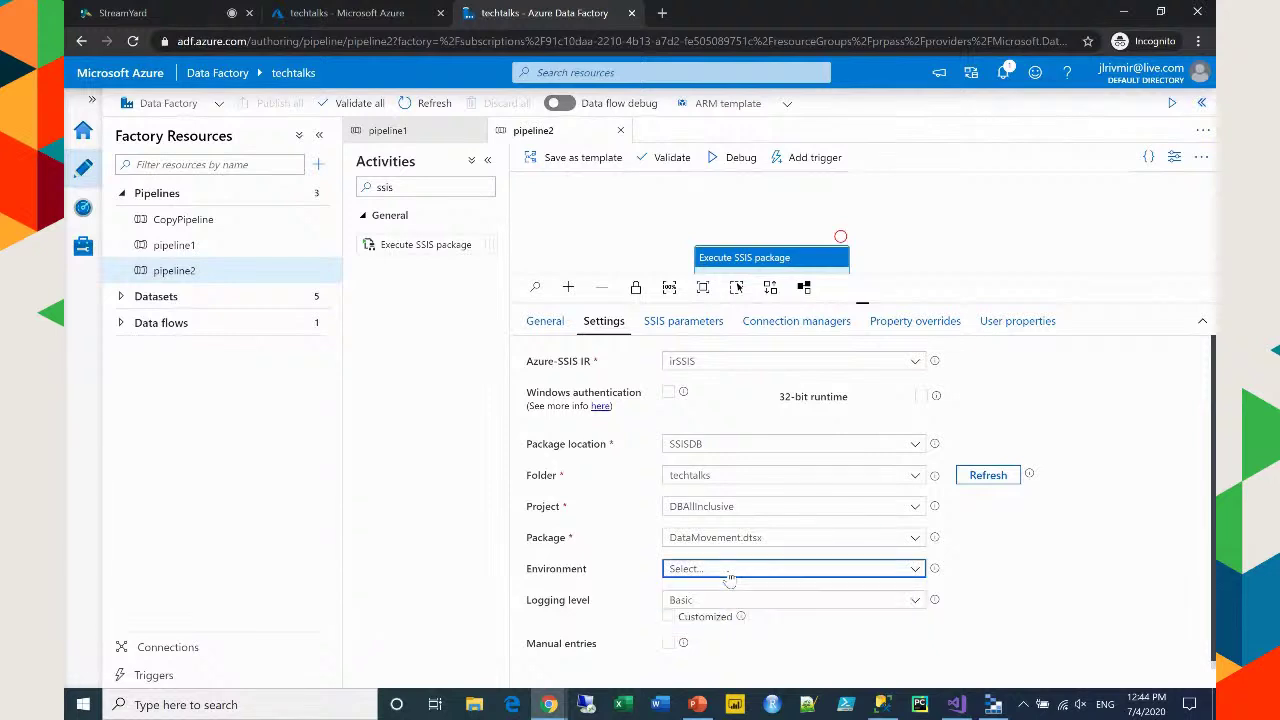
click(913, 605)
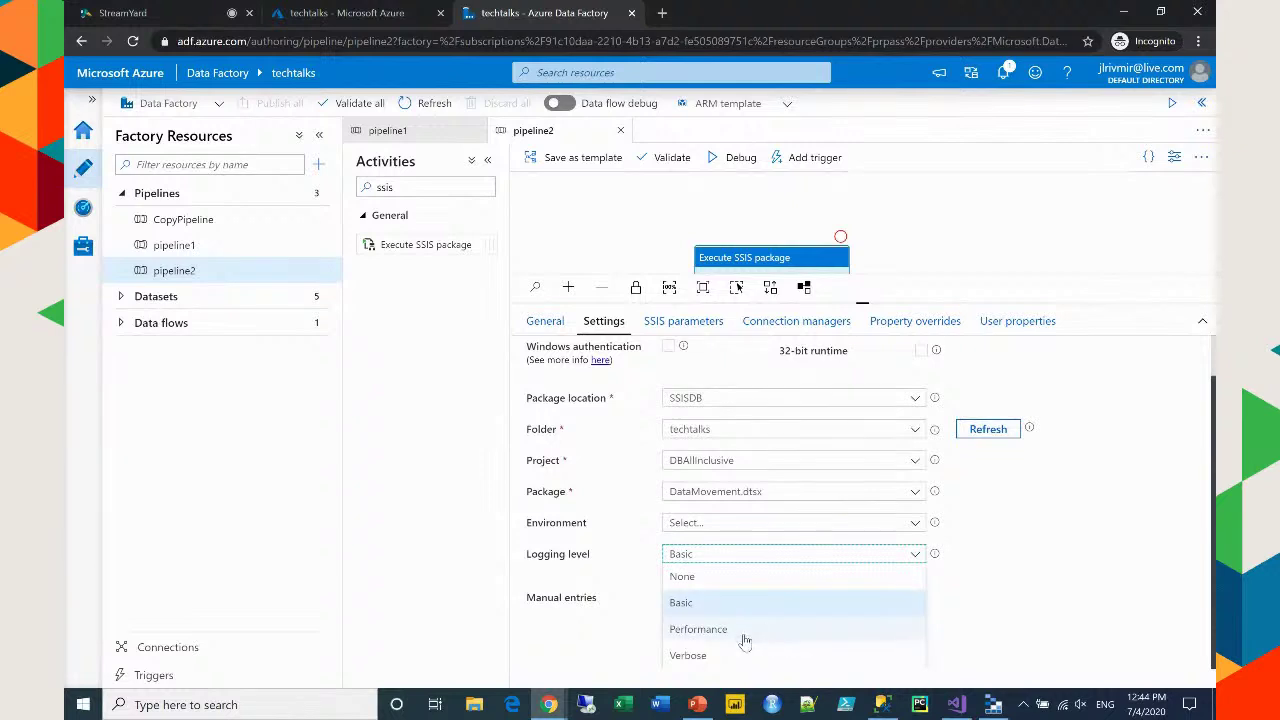
click(565, 555)
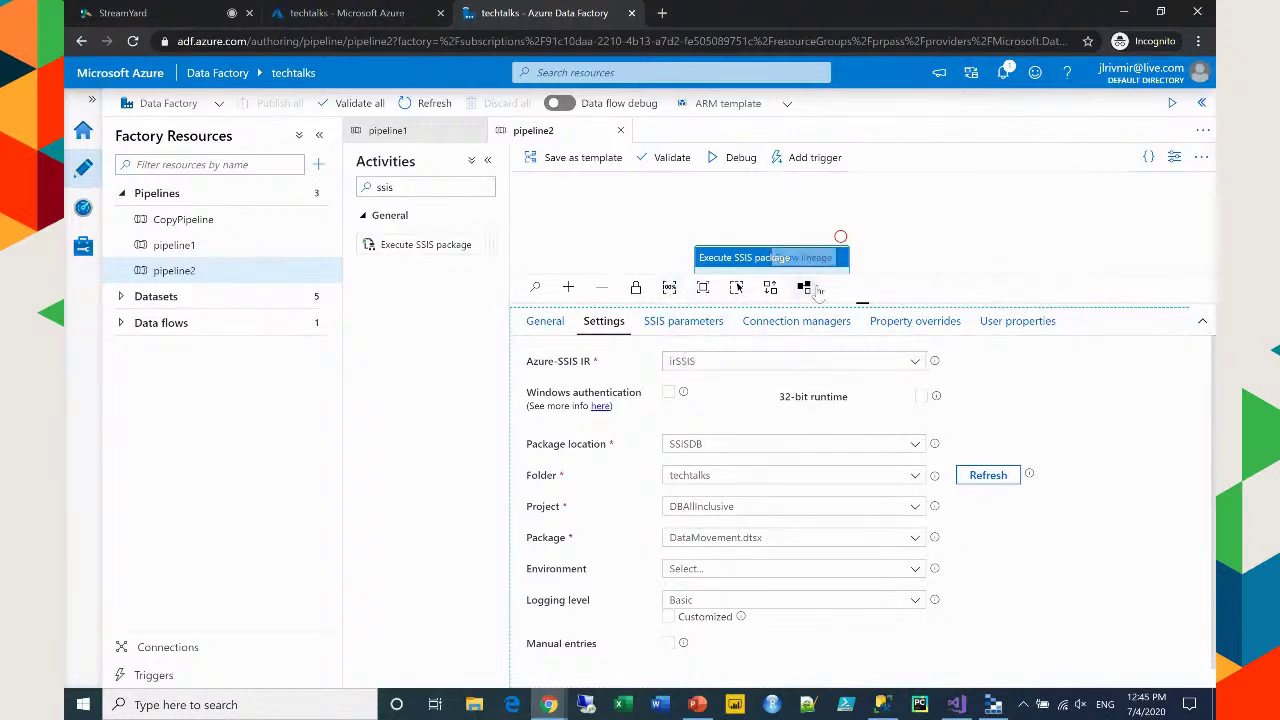
drag(862, 300, 862, 650)
click(790, 190)
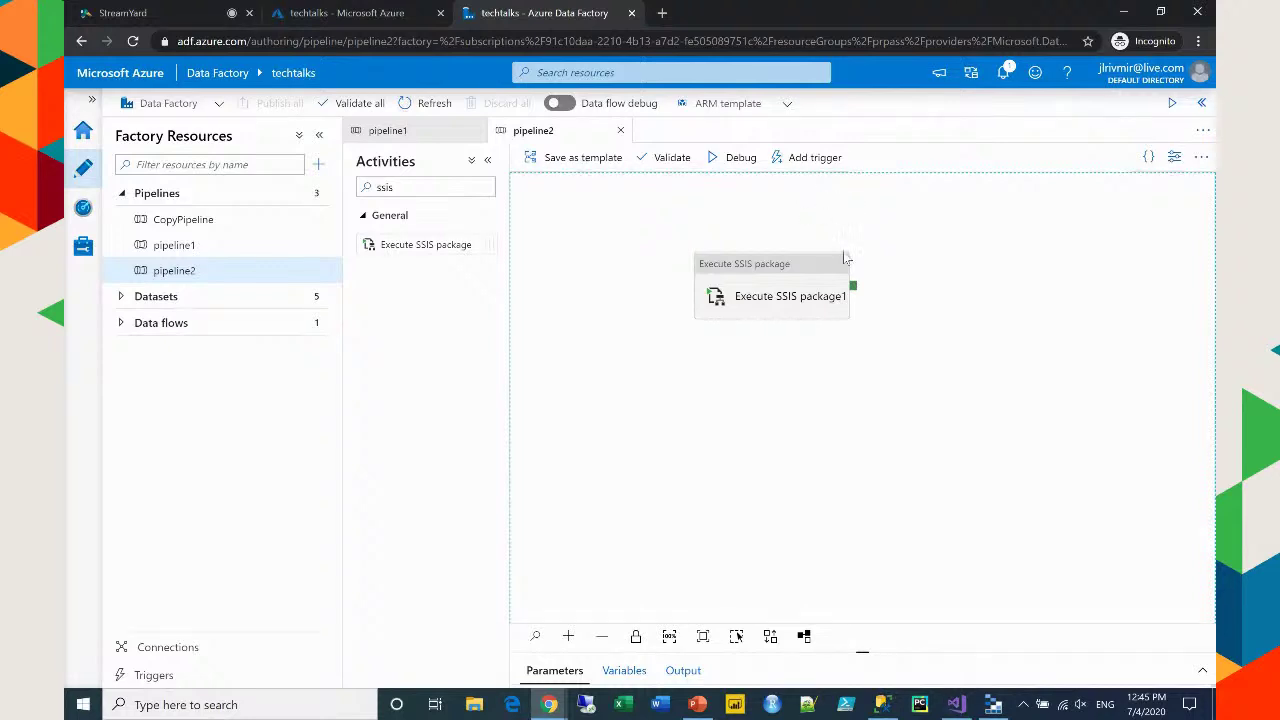
click(829, 312)
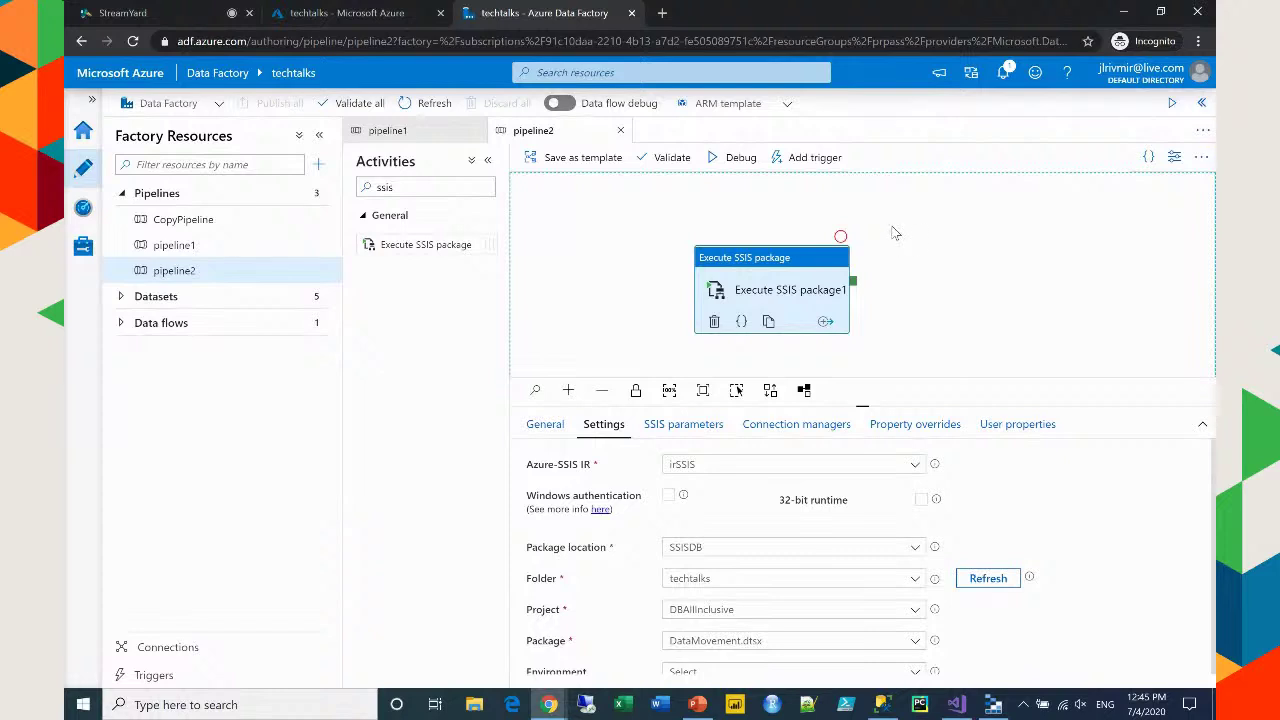
Open the form for a new trigger on pipeline2, review its type and recurrence options, and discard it
click(822, 164)
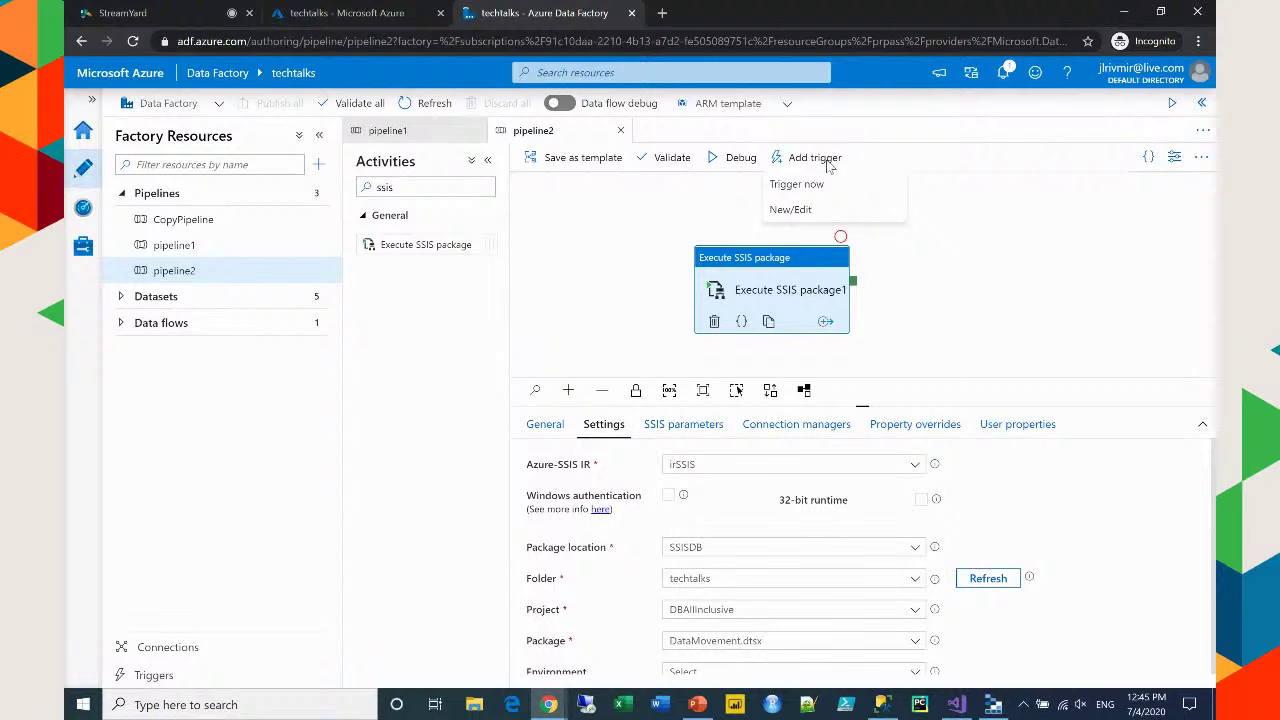
click(786, 210)
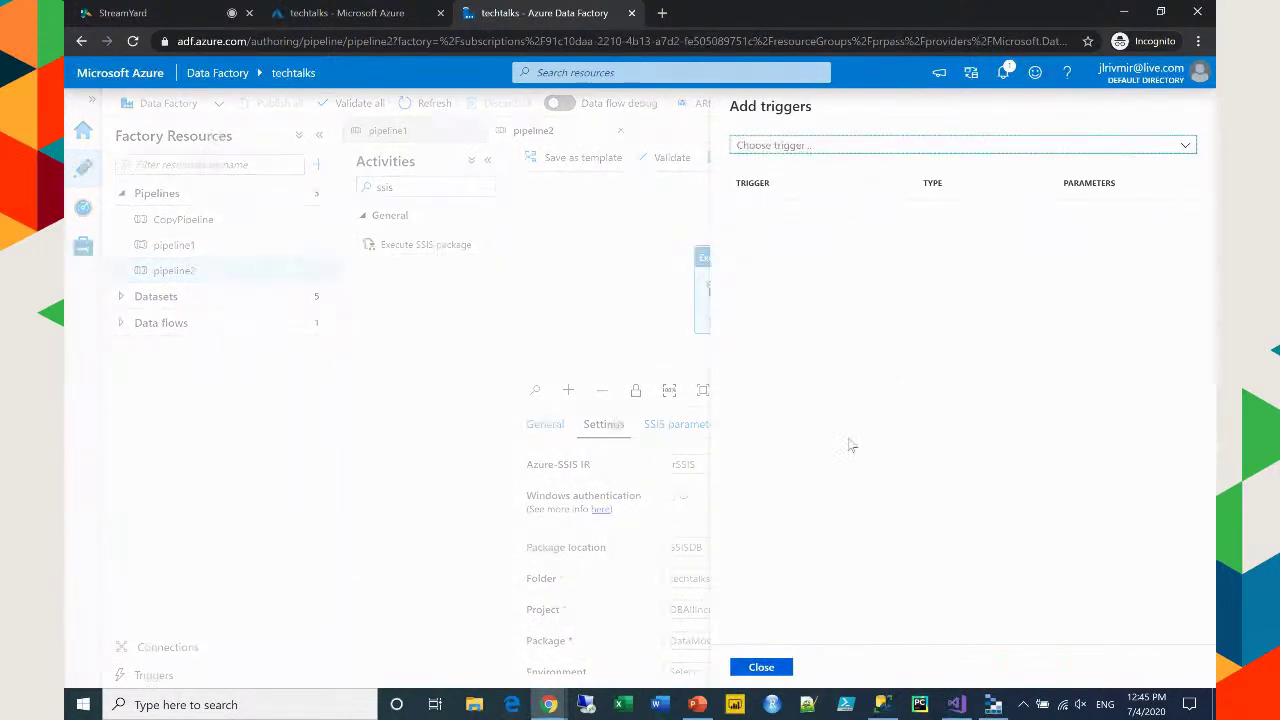
click(792, 148)
click(777, 196)
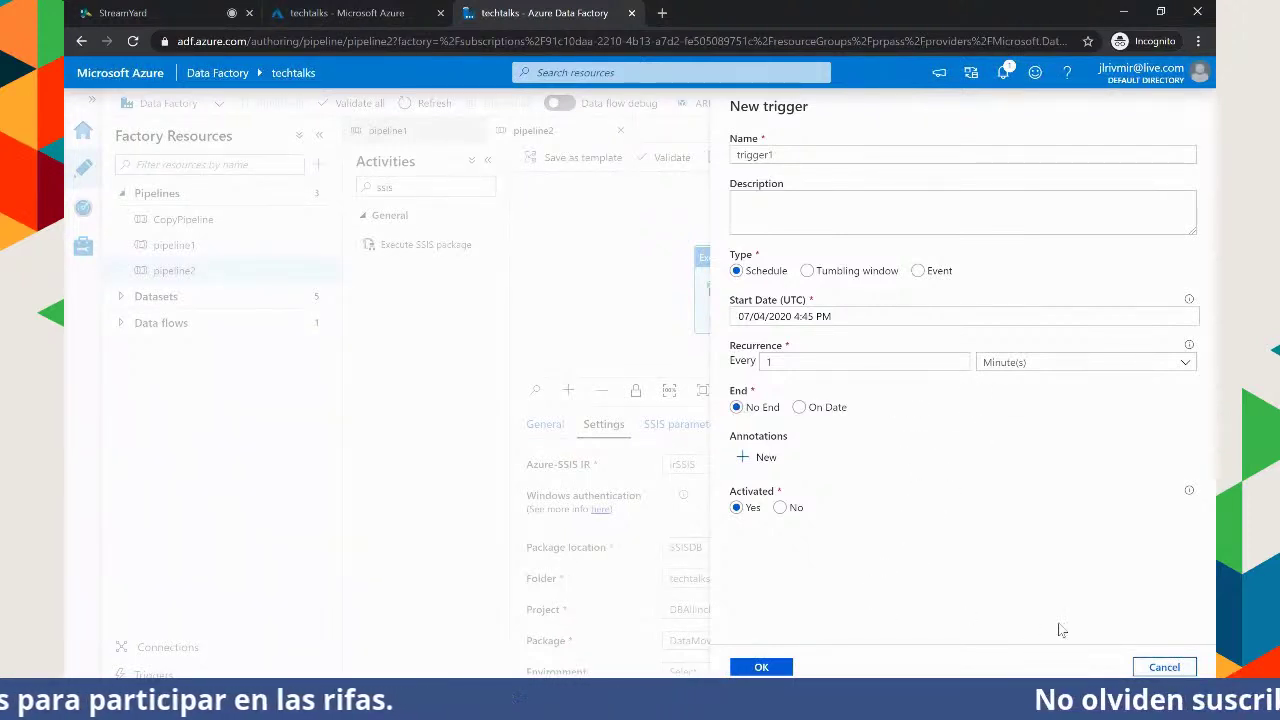
click(1166, 667)
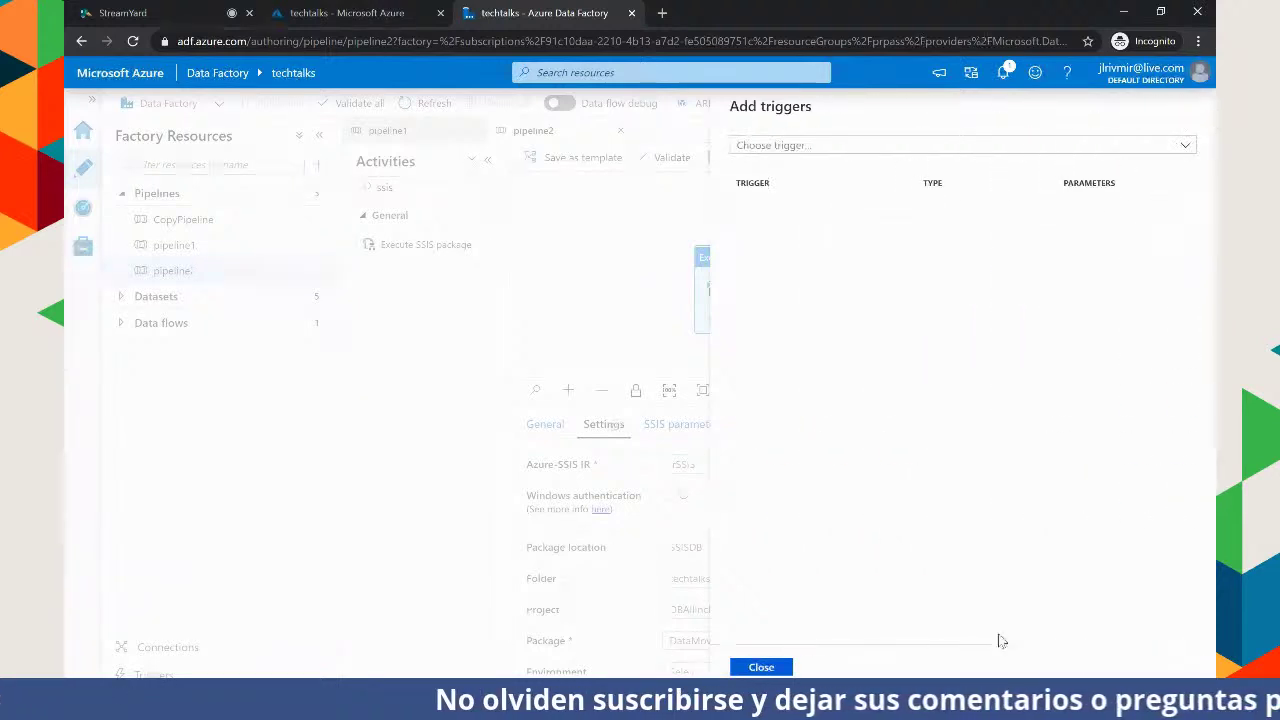
click(775, 667)
Start an immediate run of pipeline2 using its last published configuration
click(810, 157)
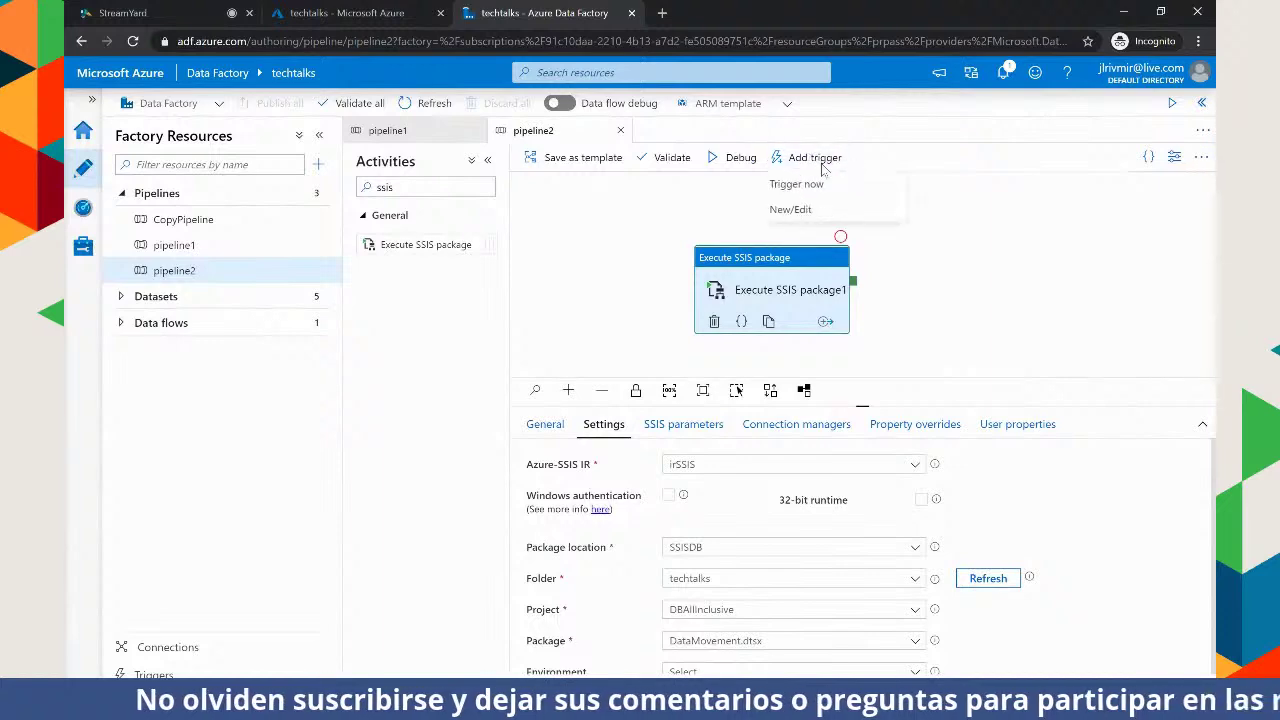
click(795, 186)
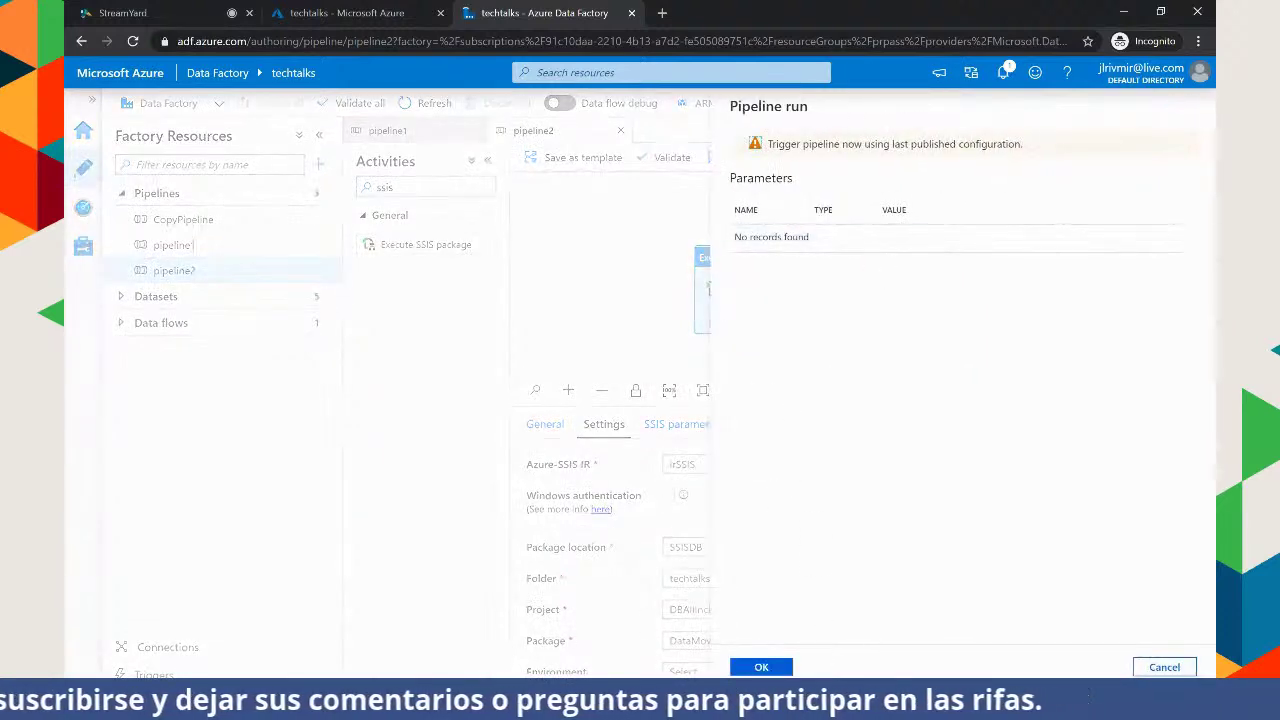
click(775, 669)
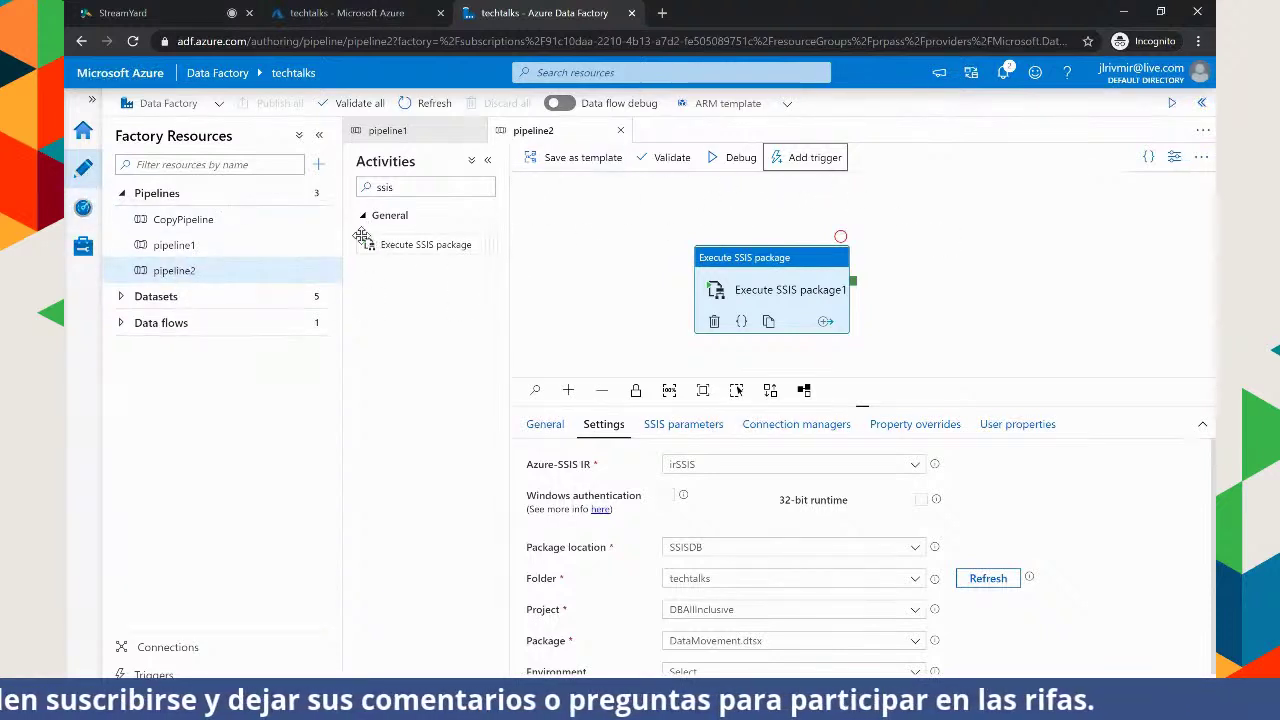
Open the pipeline runs monitor and refresh the list to check the status of pipeline2's run
click(82, 212)
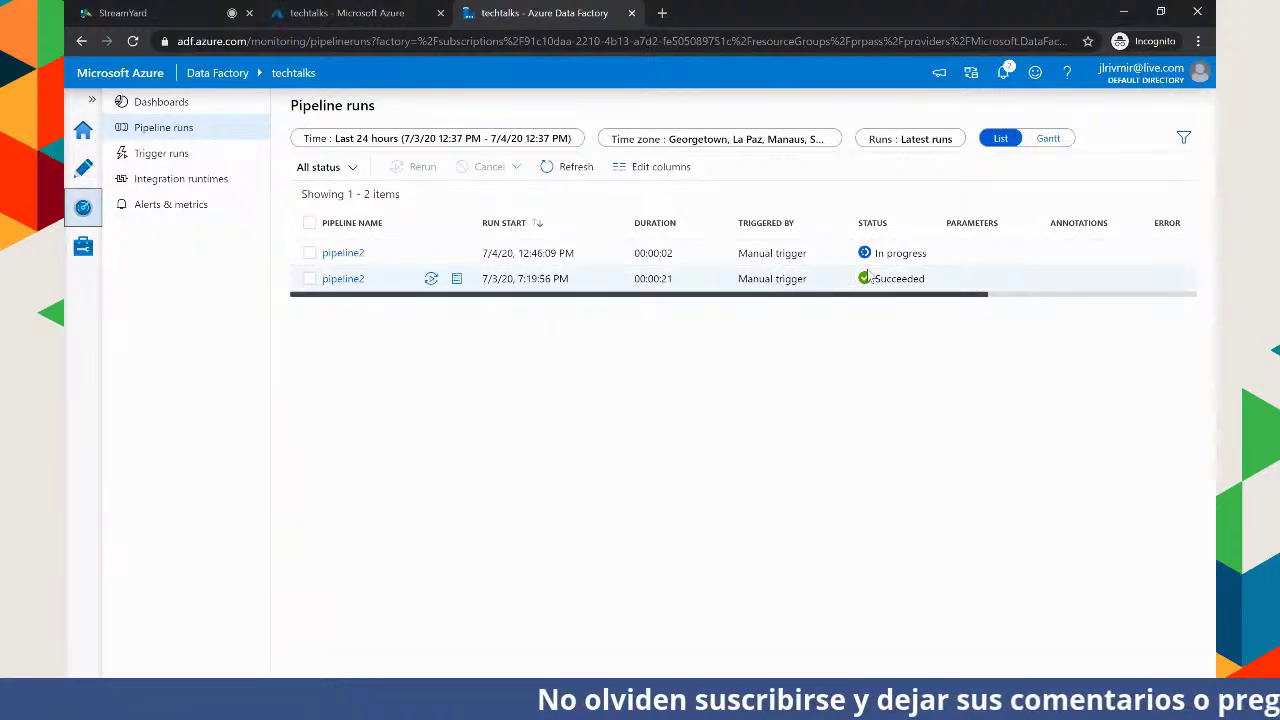
click(816, 254)
click(1184, 127)
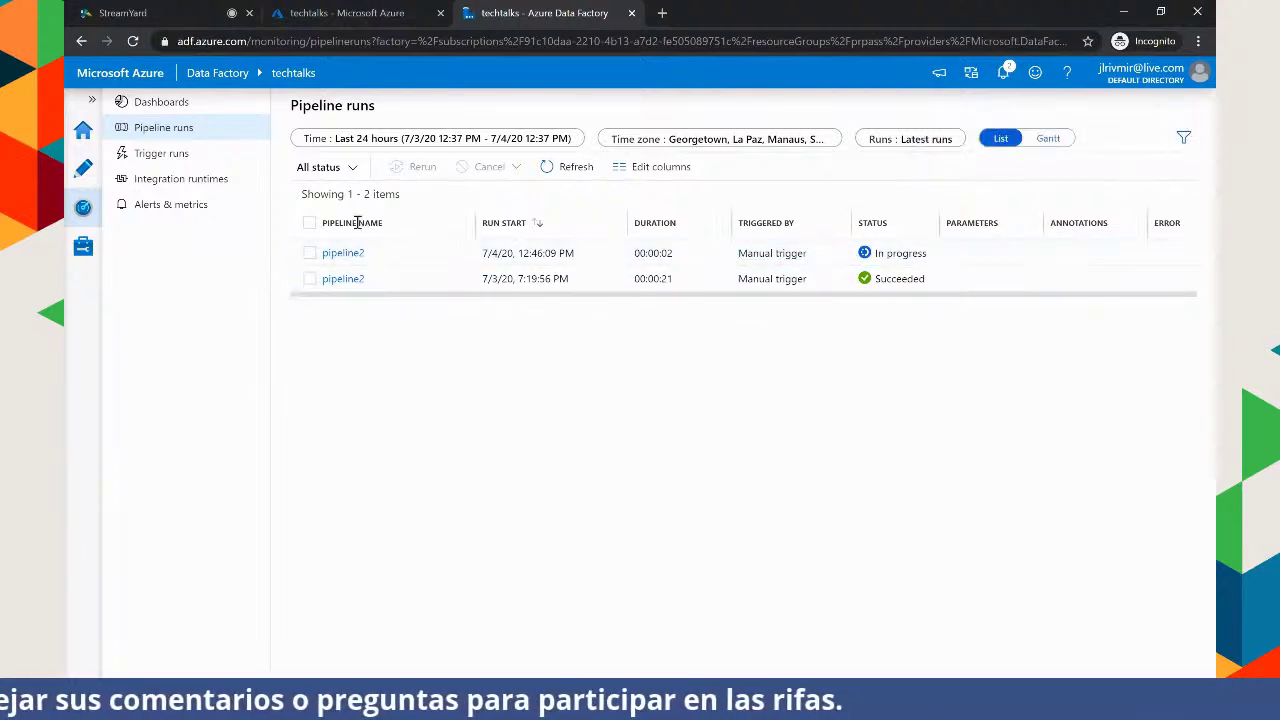
click(565, 177)
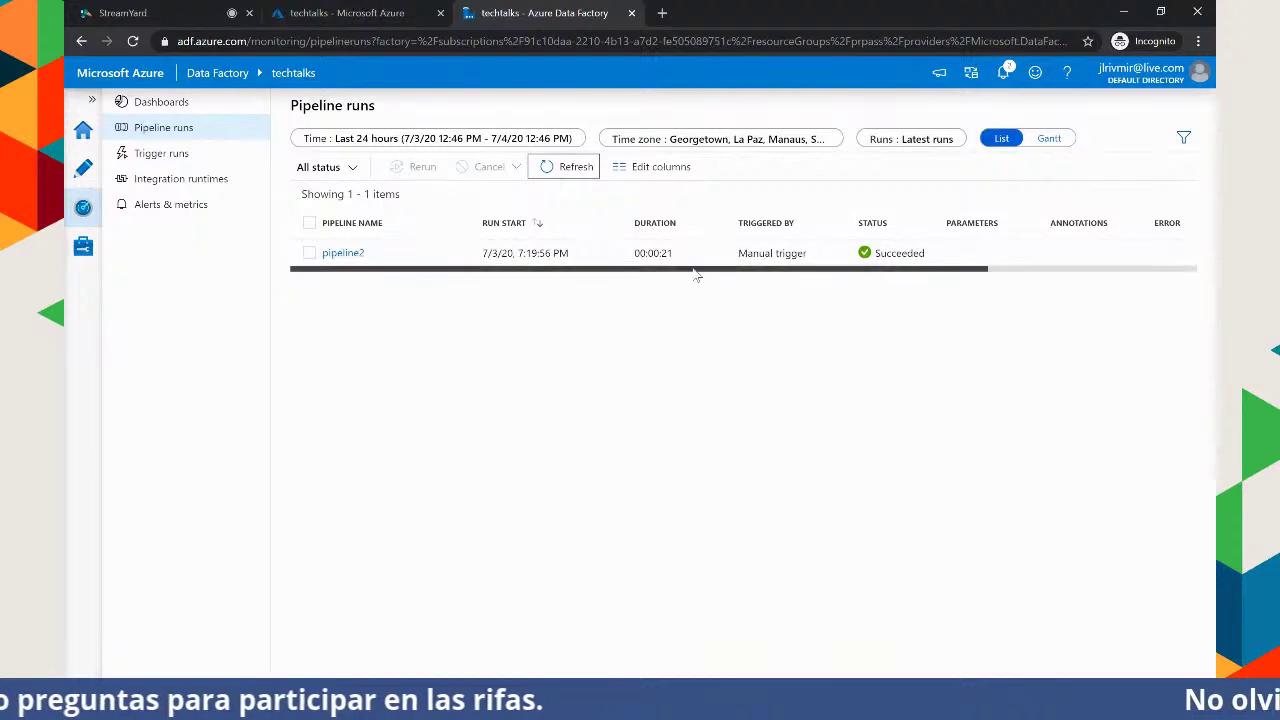
drag(497, 276, 386, 286)
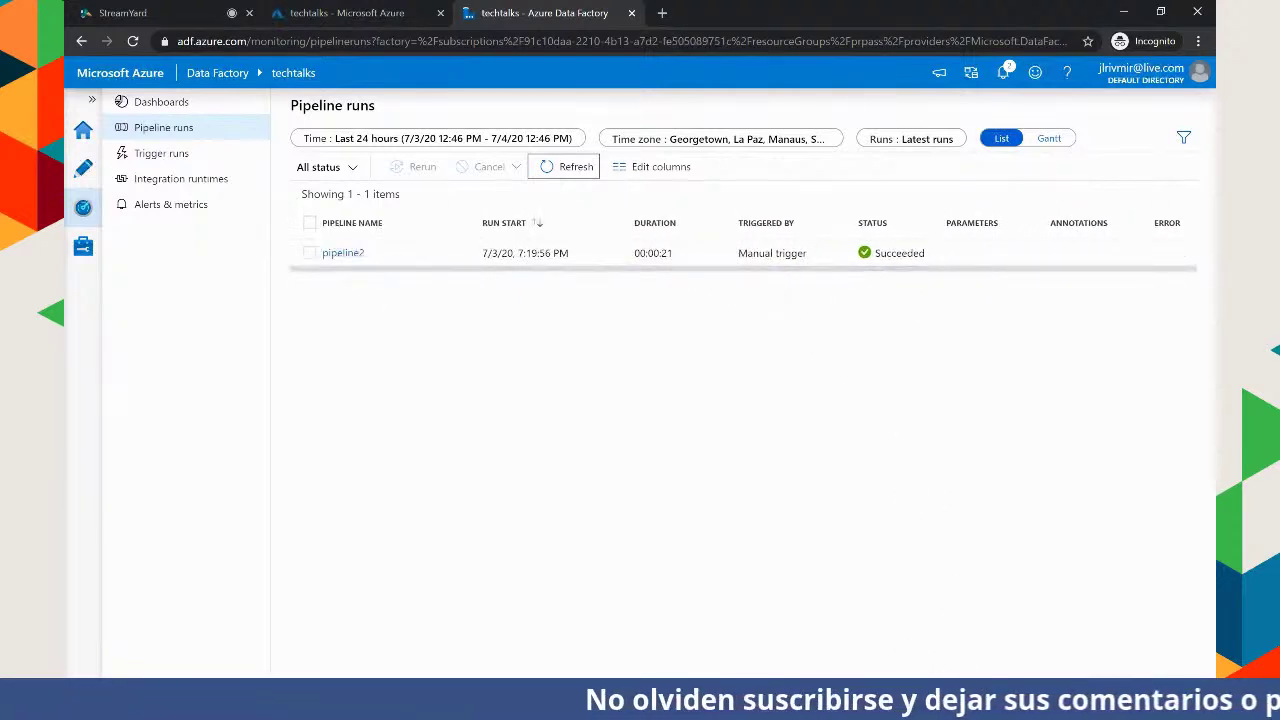
Switch to SQL Server Management Studio, refresh the All Executions report to check the package executions, and minimize the window
mouse_move(883, 705)
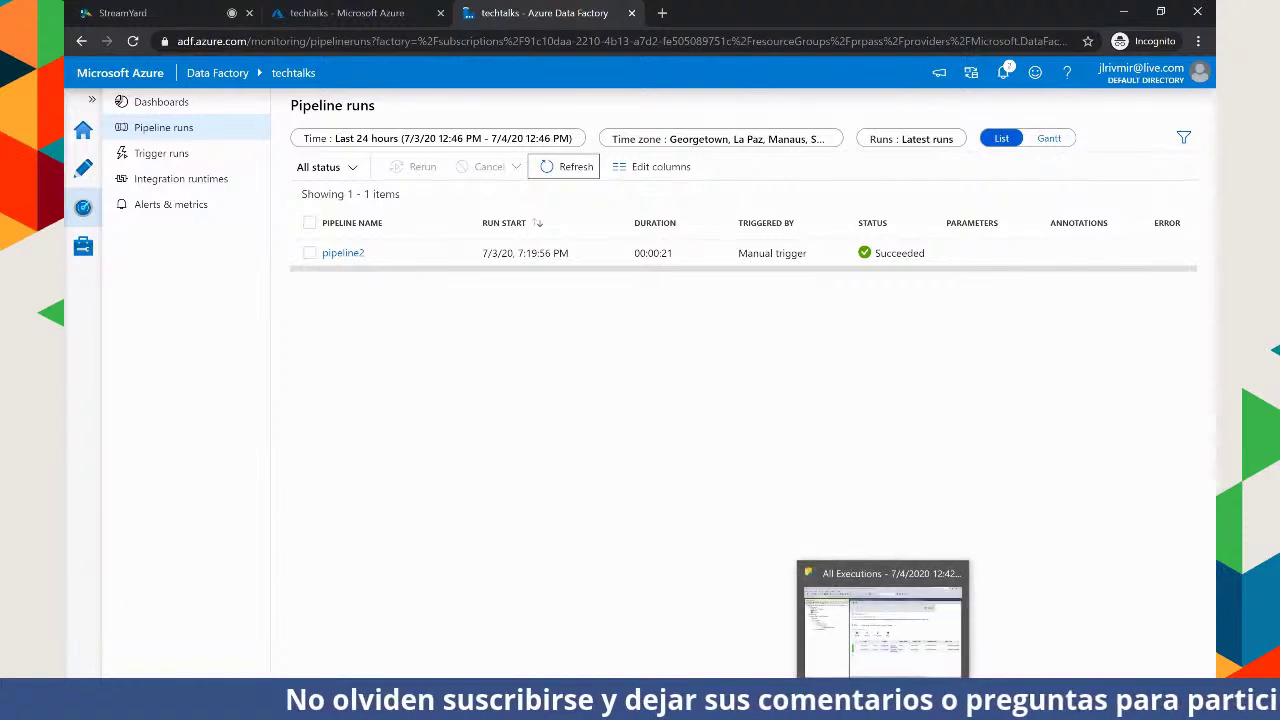
click(883, 620)
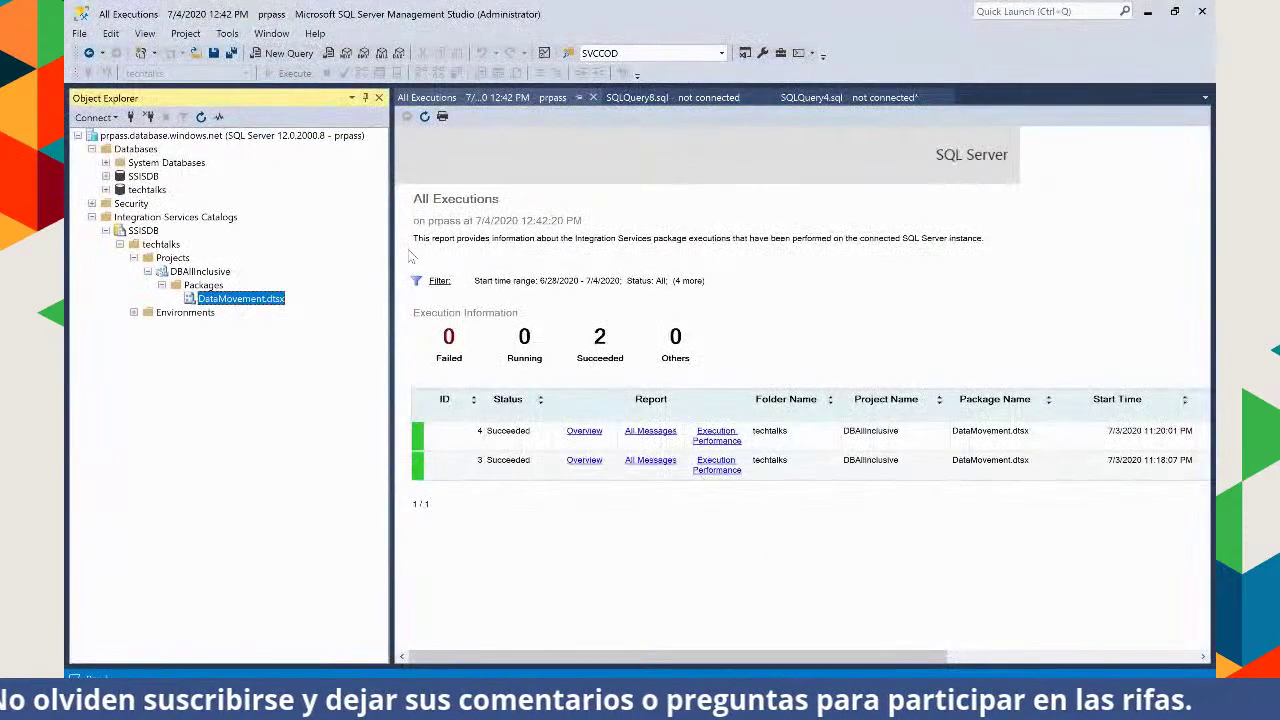
click(425, 117)
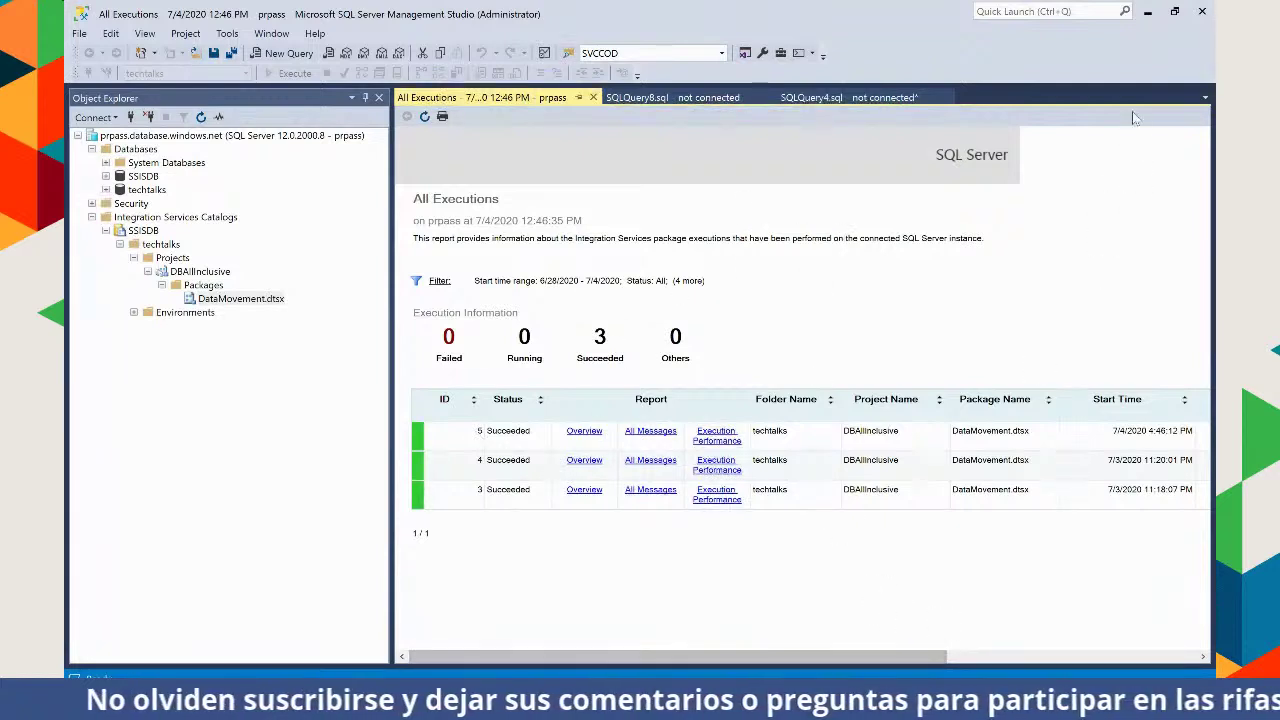
click(1148, 14)
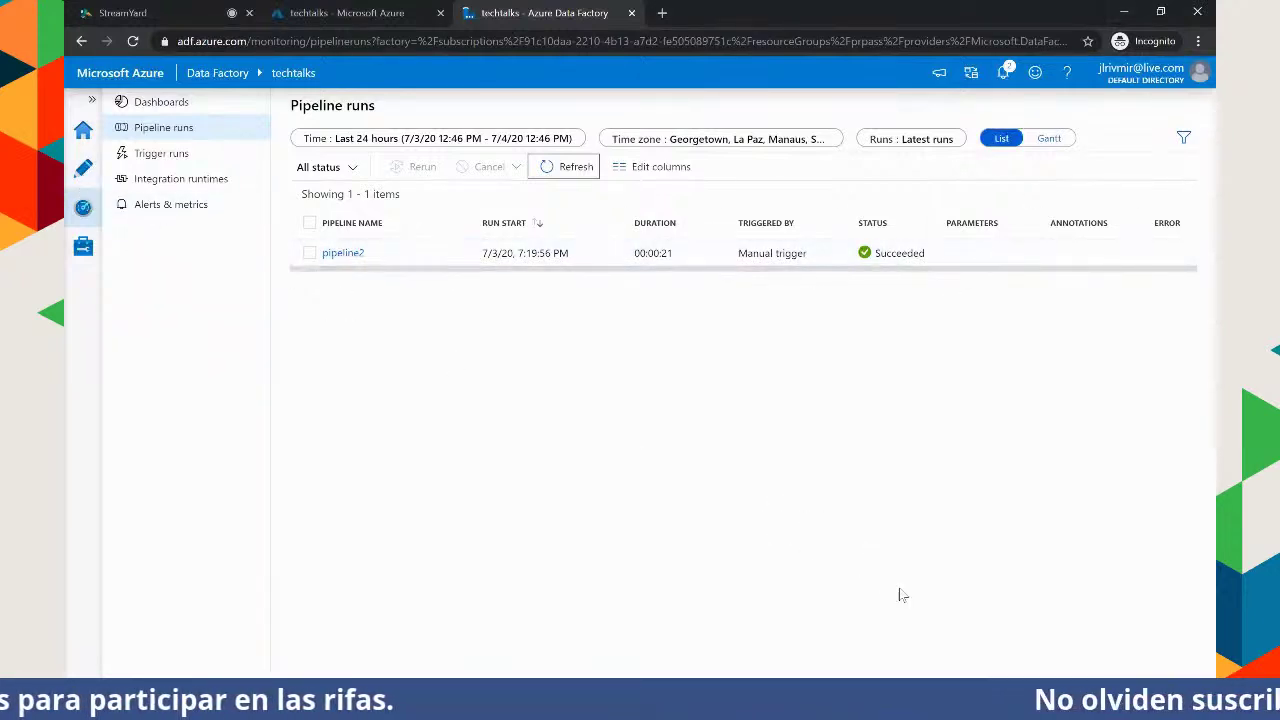
Switch to Visual Studio, review the Data movement data flow and the control flow of DataMovement.dtsx, and minimize the window
key(alt+Tab)
click(373, 240)
double_click(373, 240)
click(481, 230)
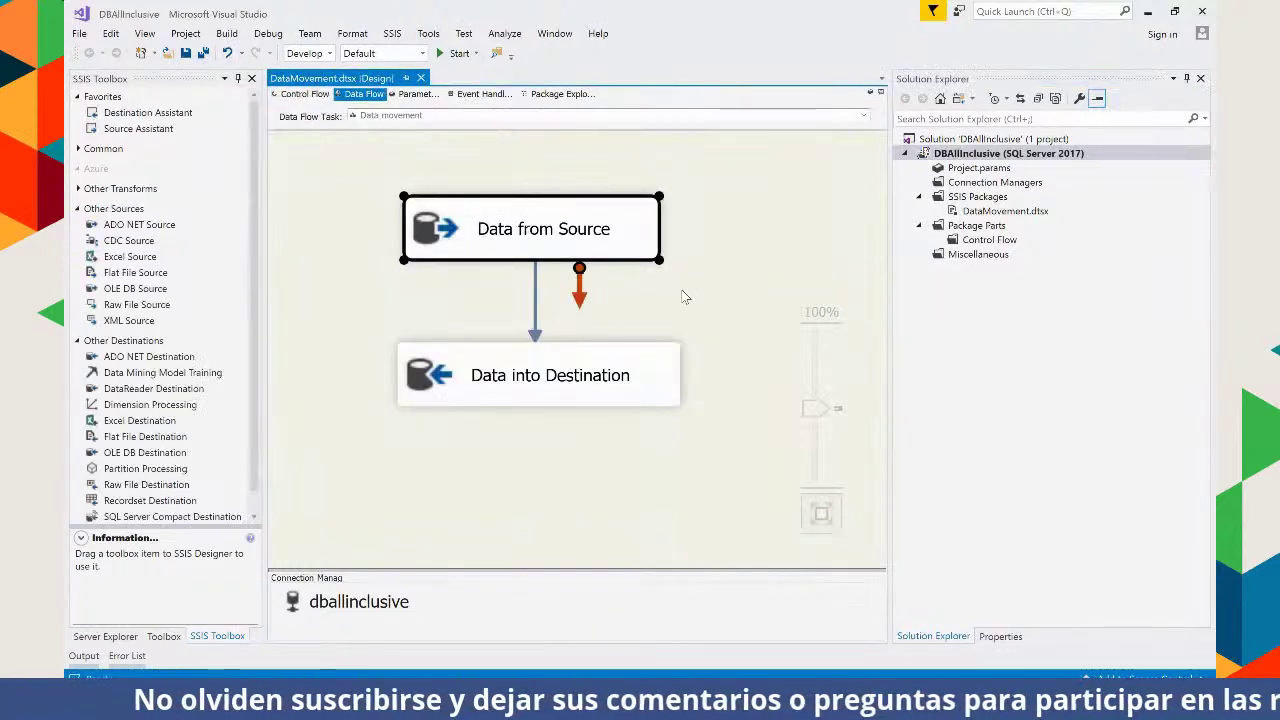
click(711, 277)
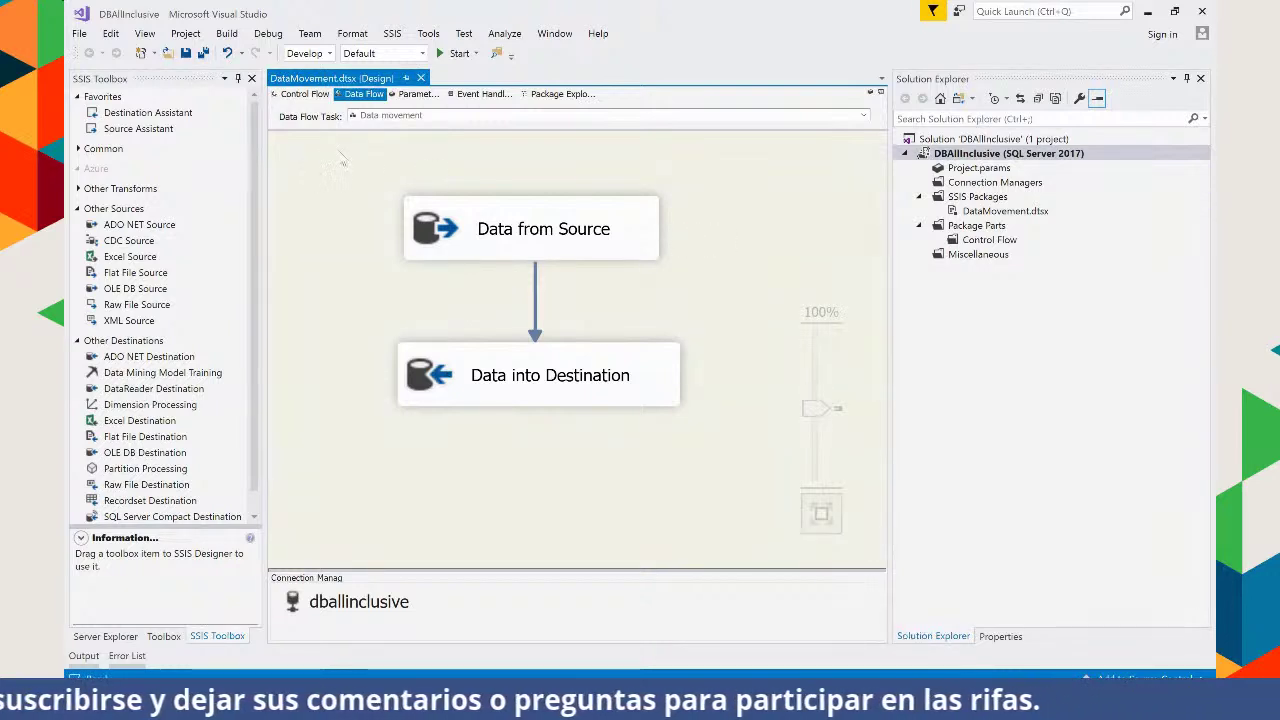
click(304, 94)
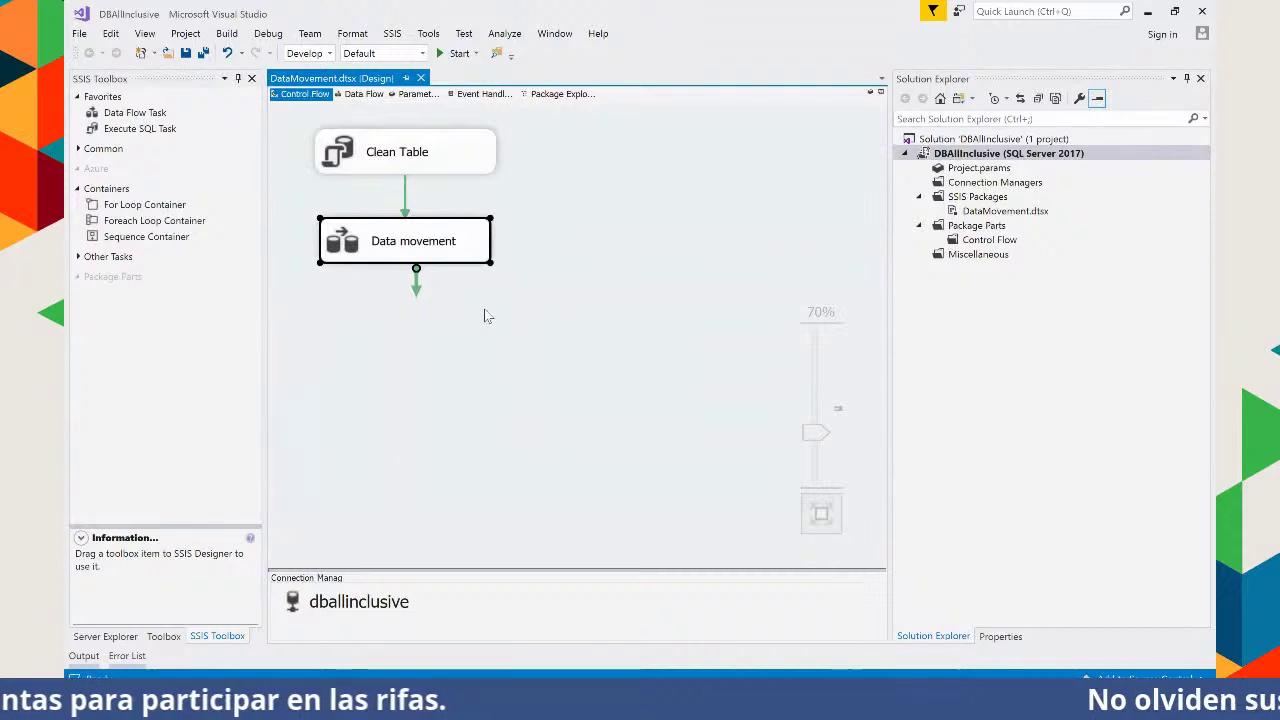
click(637, 318)
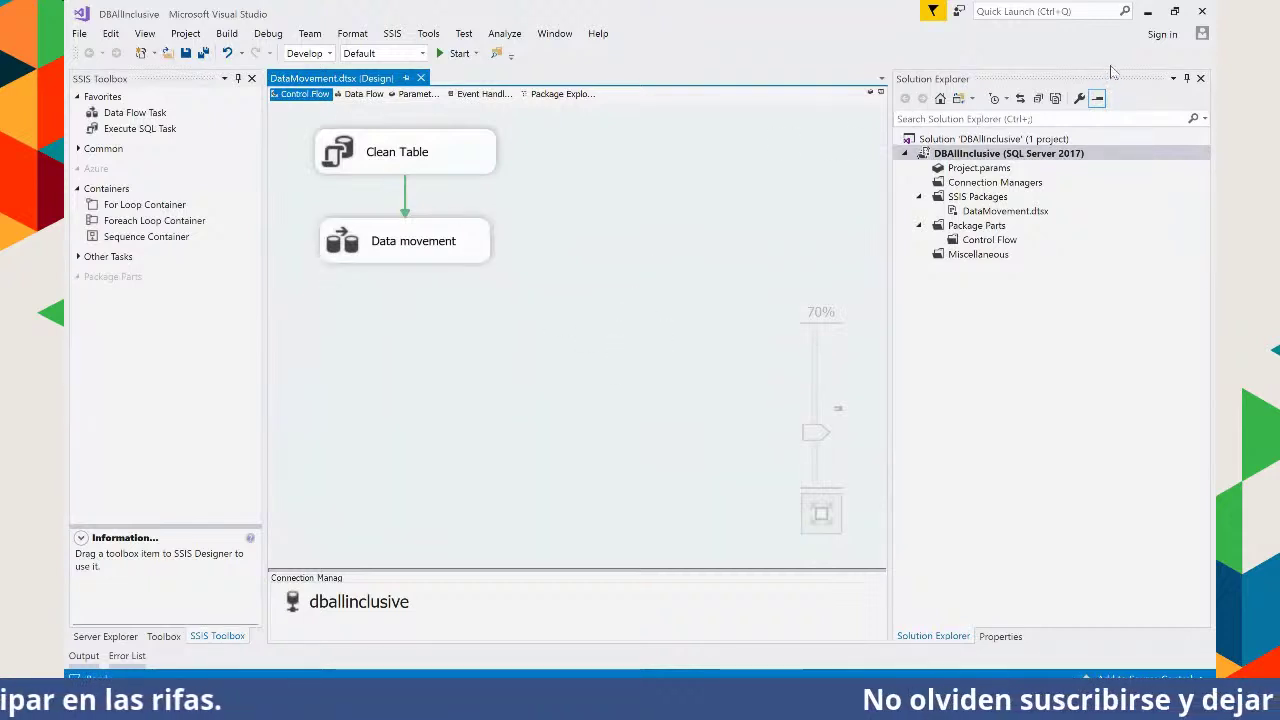
click(1147, 11)
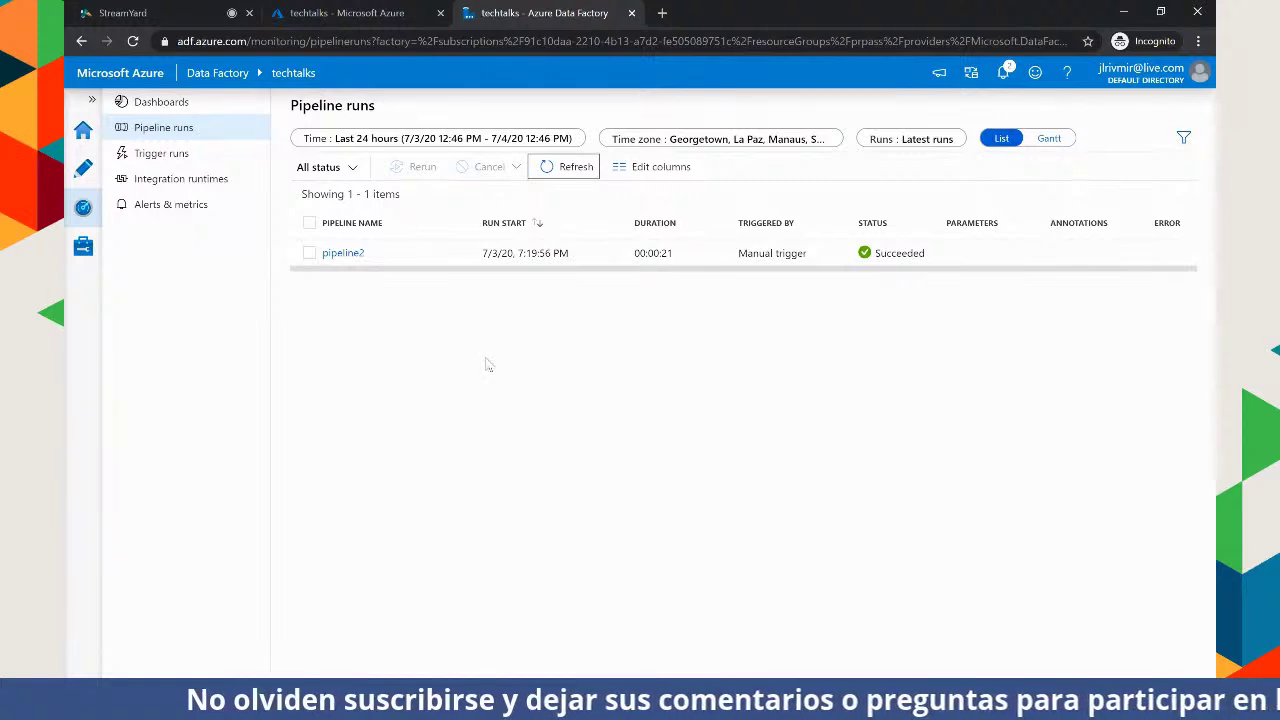
Open CopyPipeline for authoring, select its Copy_w2k activity and enlarge the activity's properties area
click(88, 172)
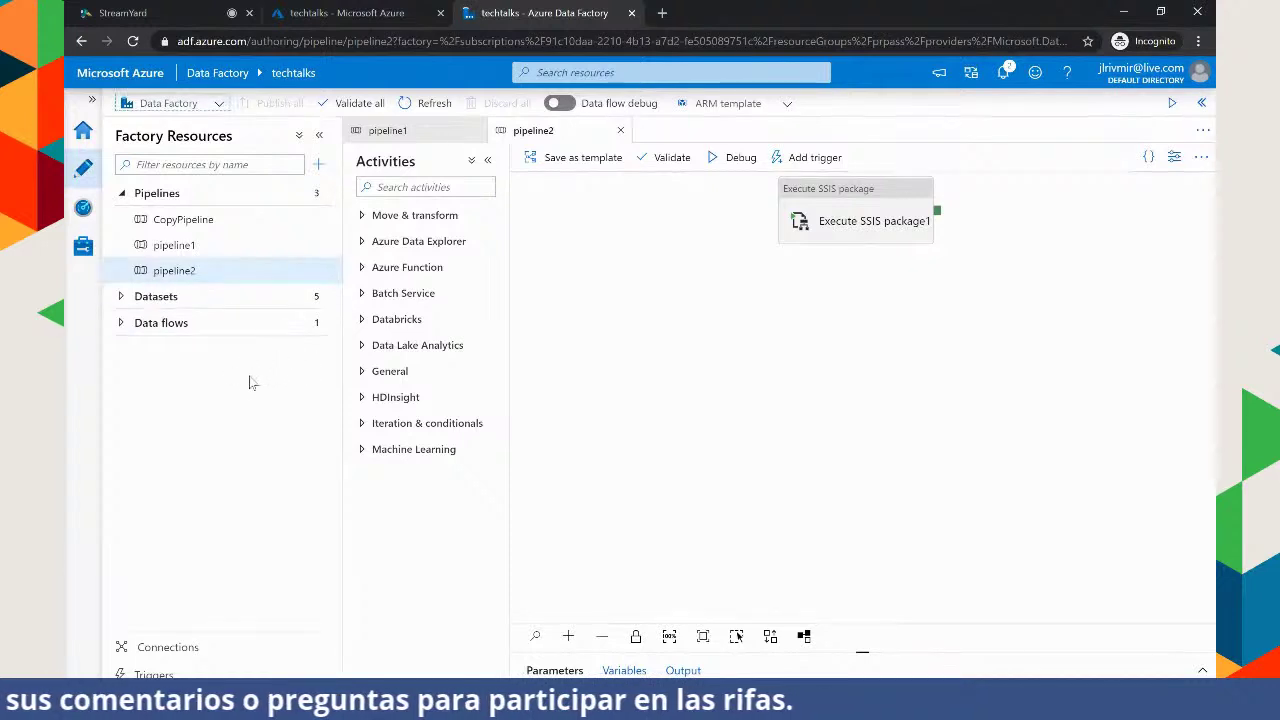
click(162, 224)
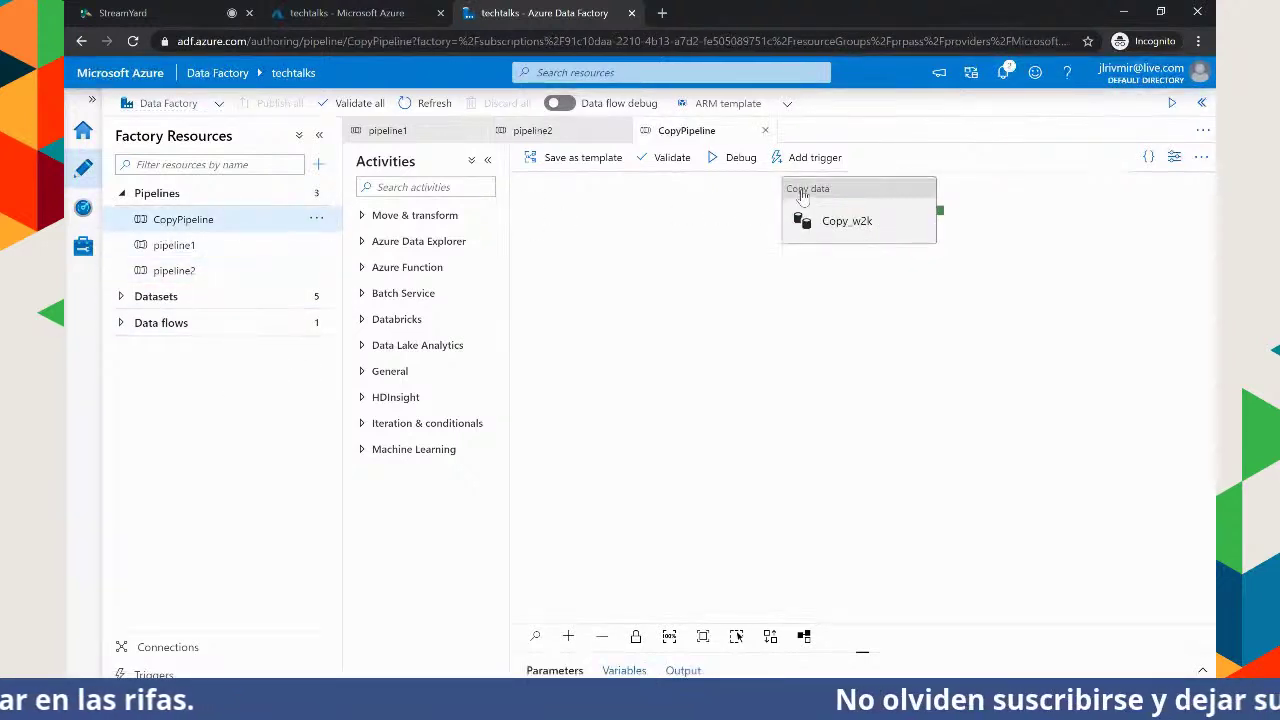
click(793, 228)
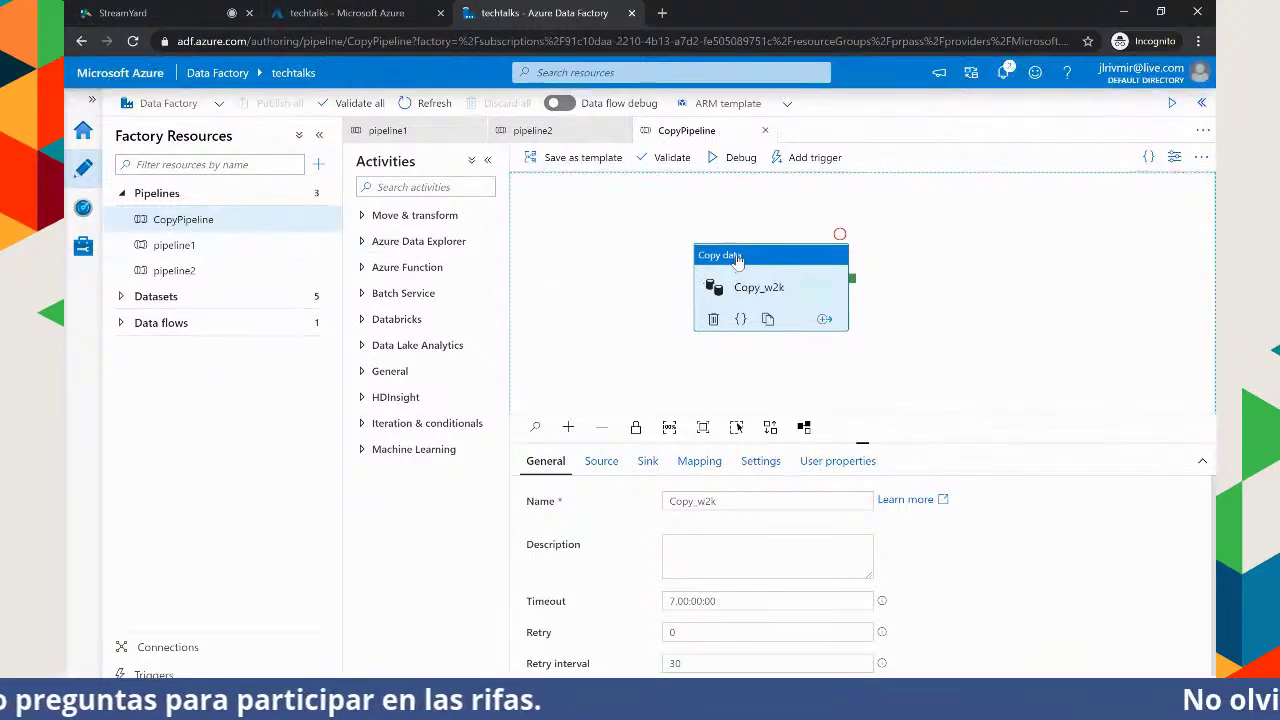
drag(738, 260, 740, 255)
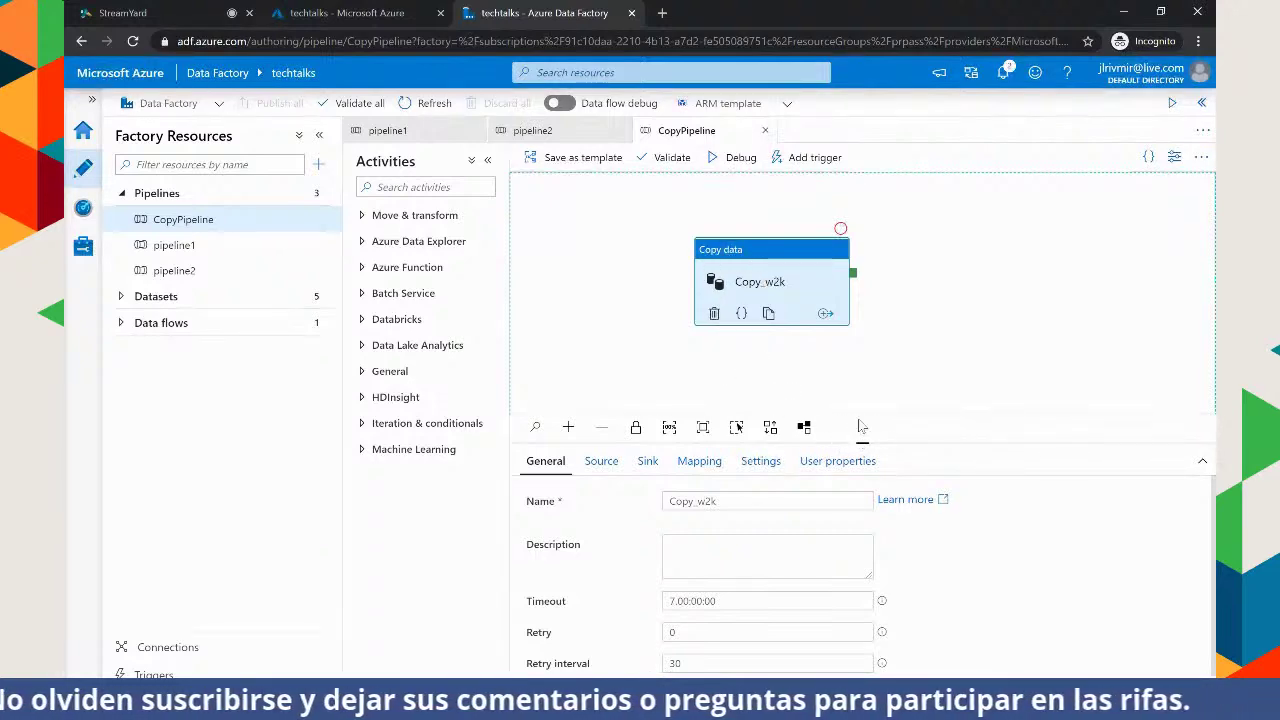
drag(860, 430, 852, 362)
drag(786, 263, 780, 223)
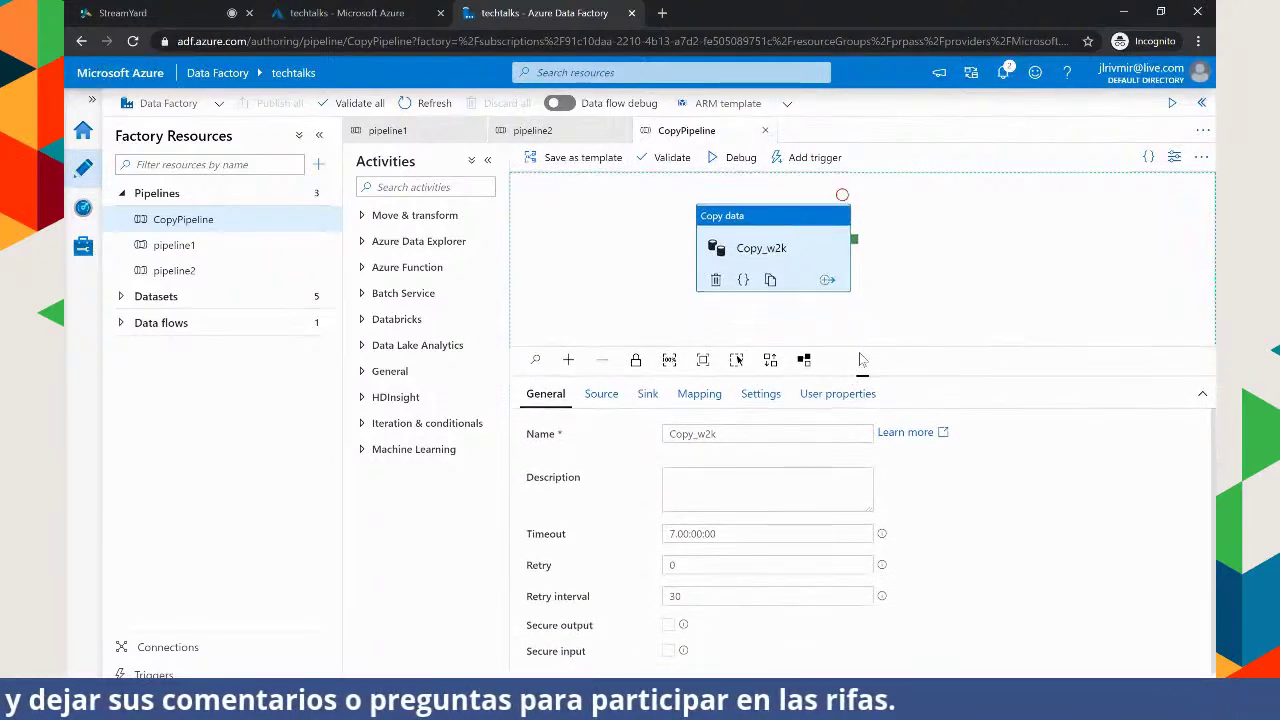
drag(861, 368, 862, 340)
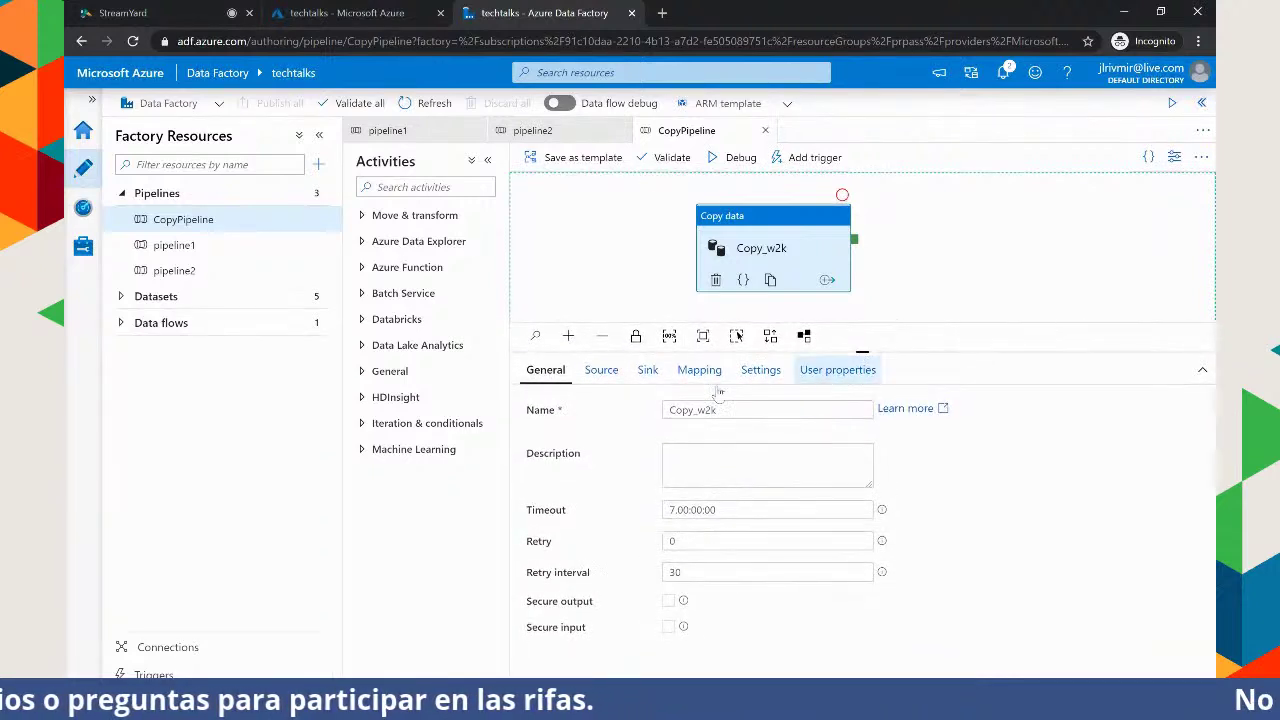
Examine the source and sink settings of the Copy_w2k activity, including the available sink datasets
click(601, 371)
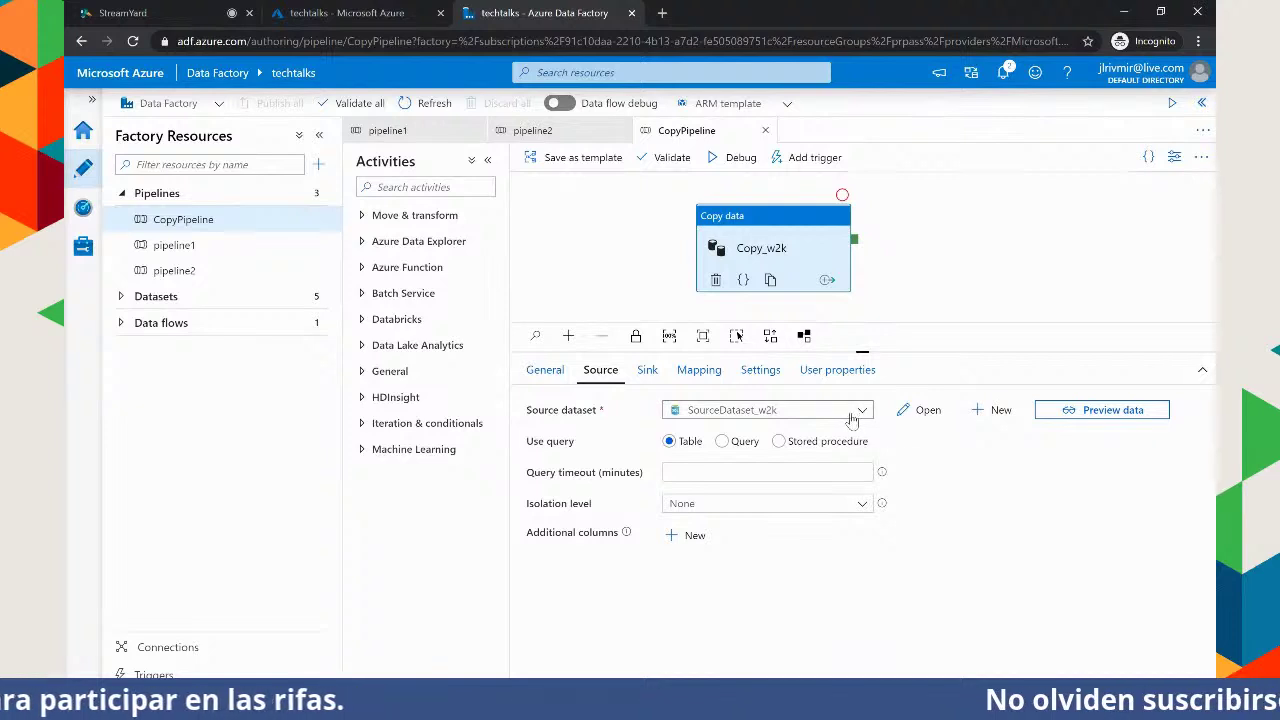
click(647, 371)
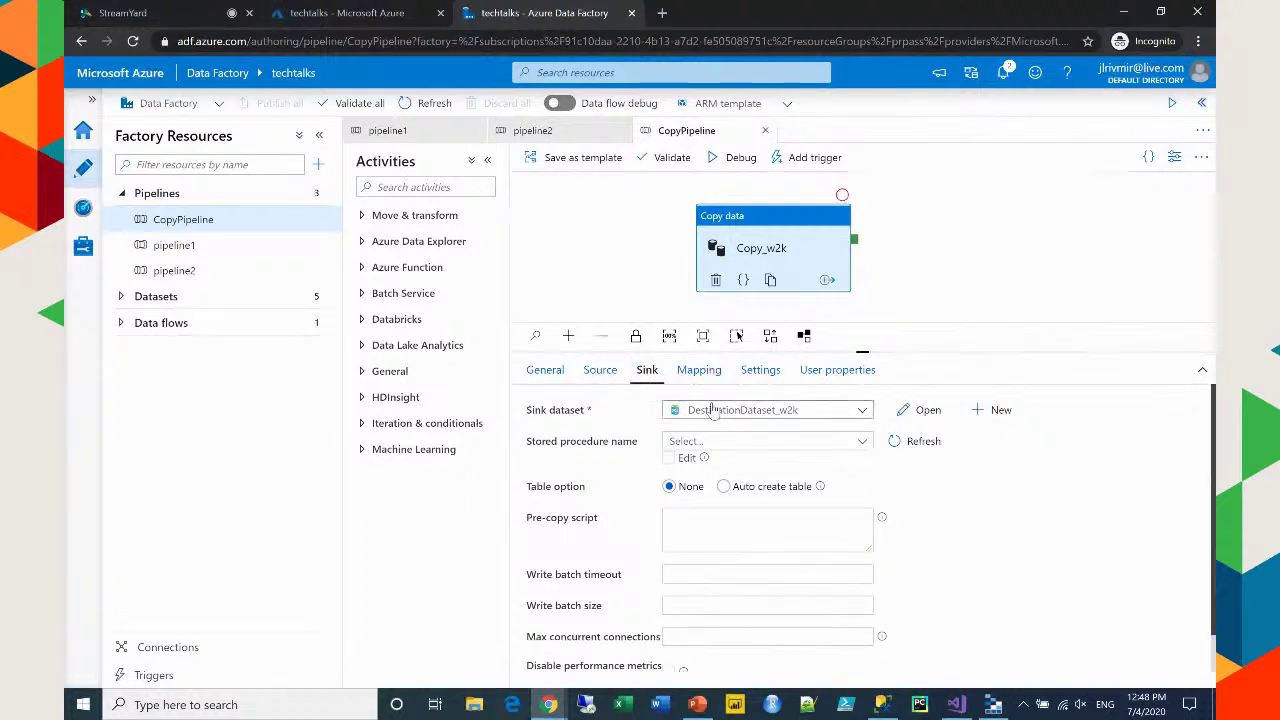
click(862, 412)
click(862, 412)
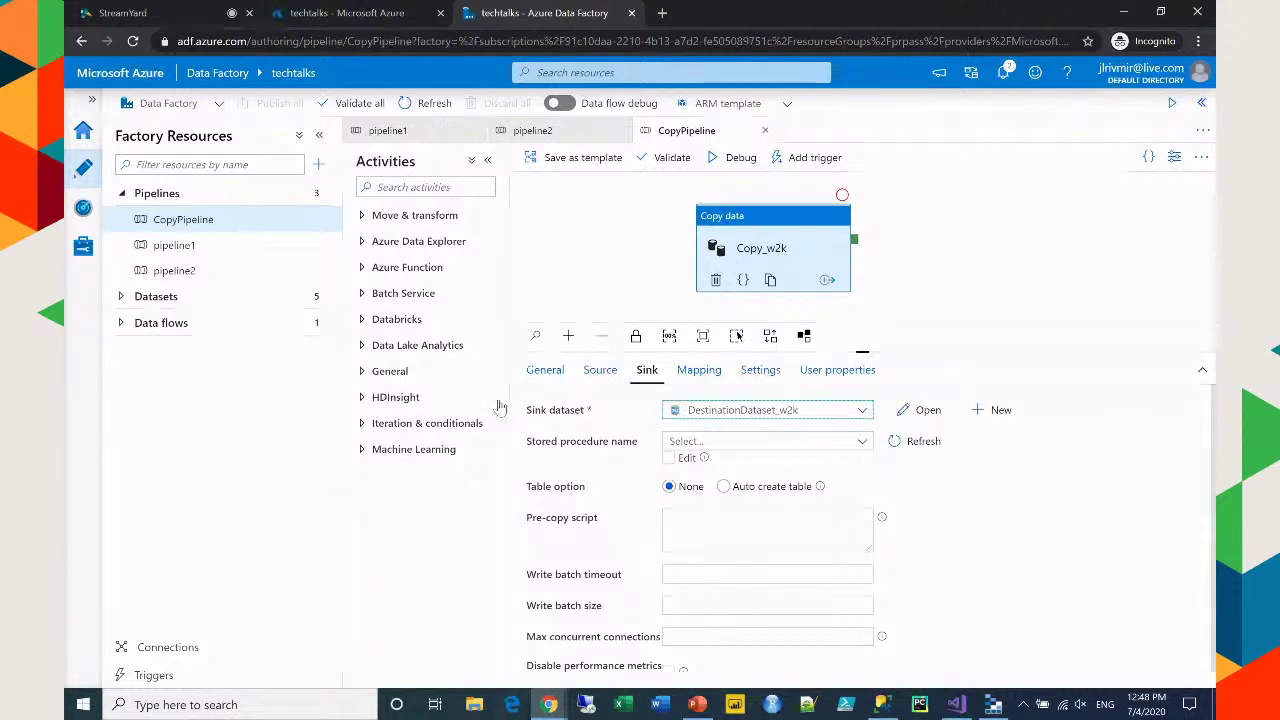
Open DestinationDataset_w2k, examine its linked service and table choices, and view the connection of SourceDataset_w2k
click(922, 410)
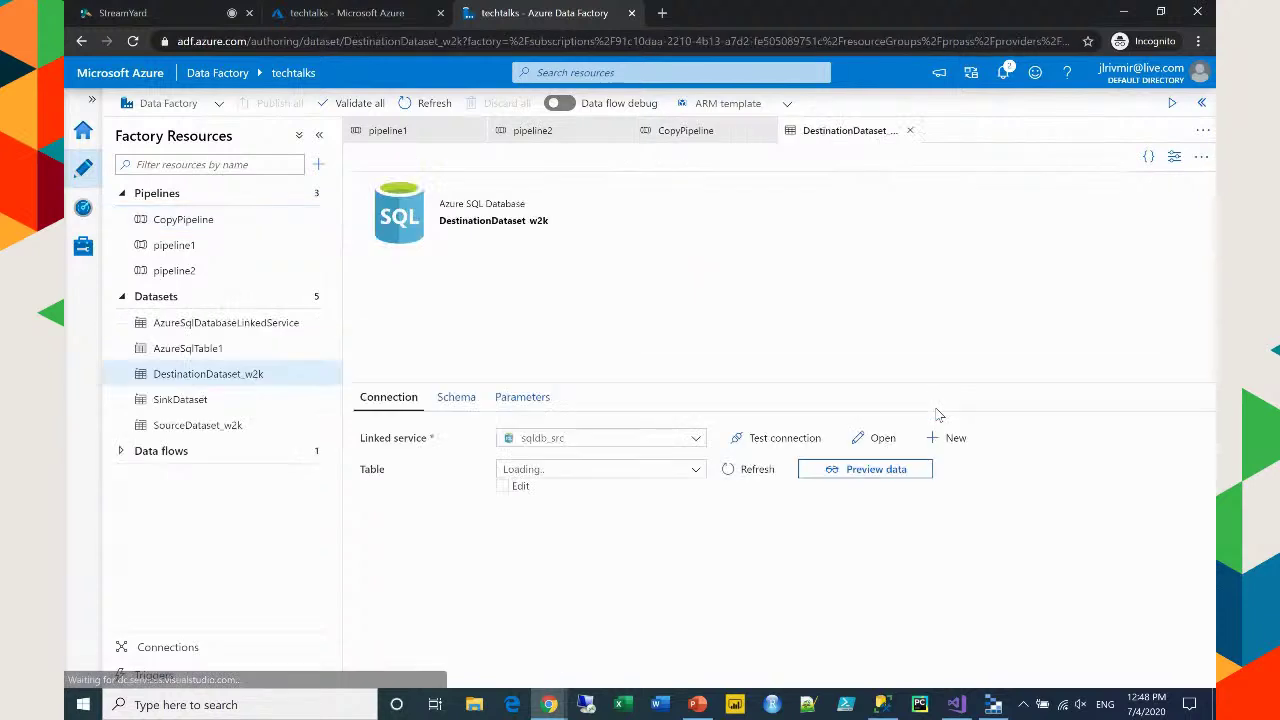
click(203, 382)
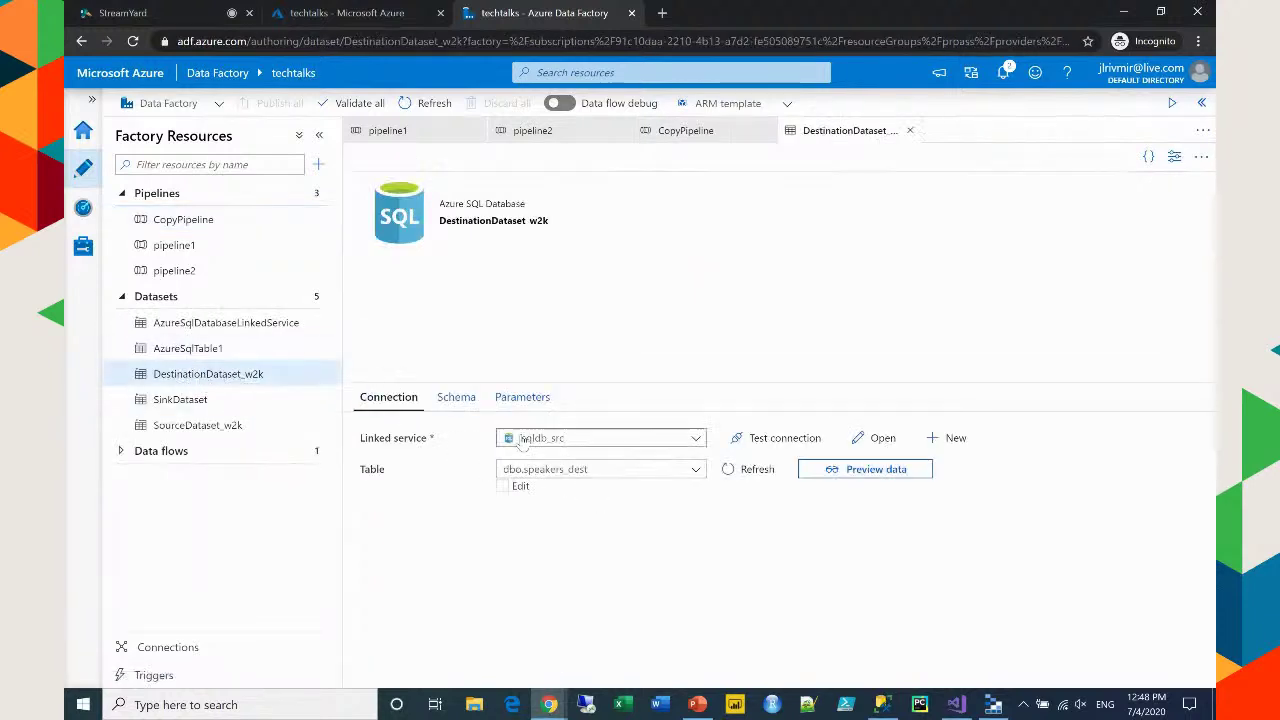
click(697, 442)
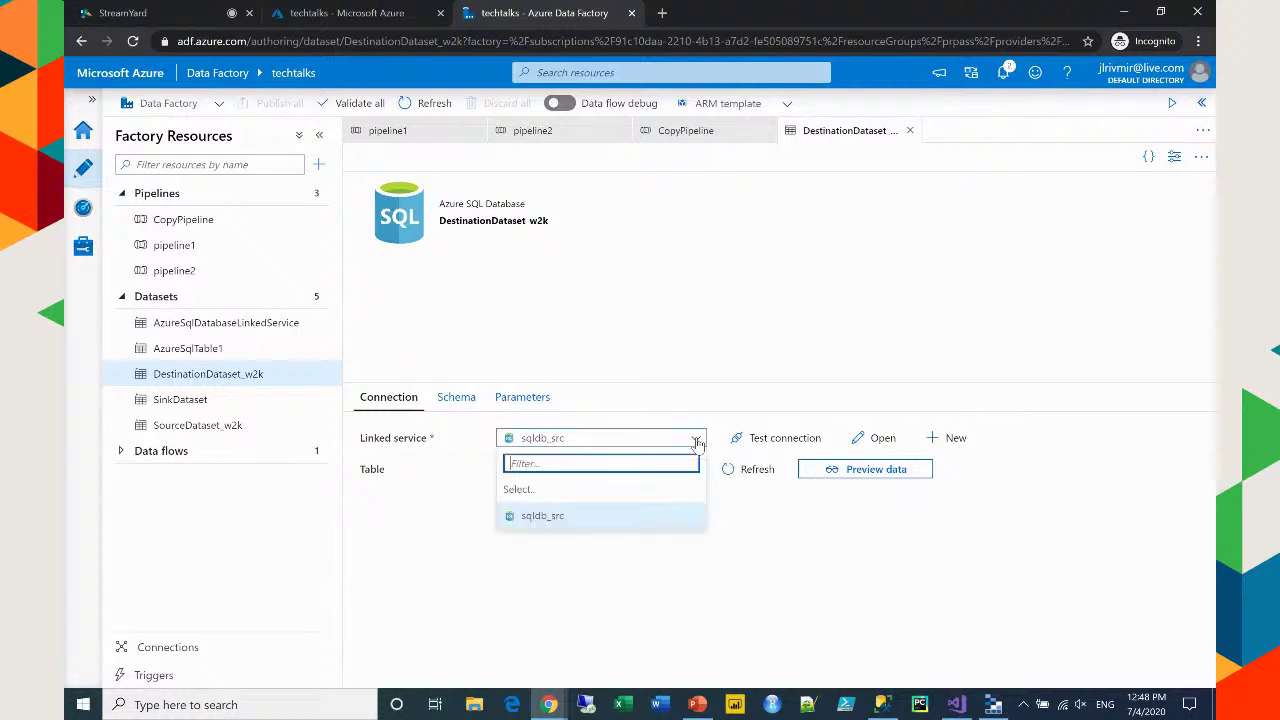
click(697, 442)
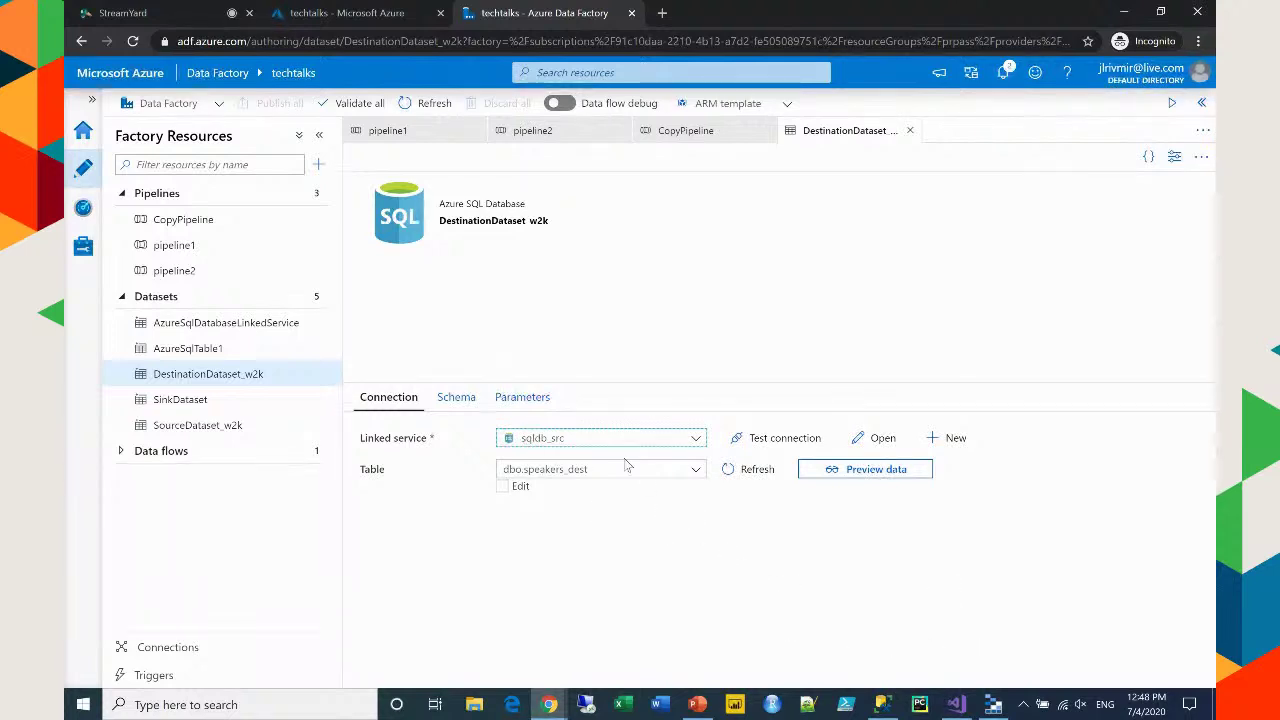
click(696, 470)
click(696, 470)
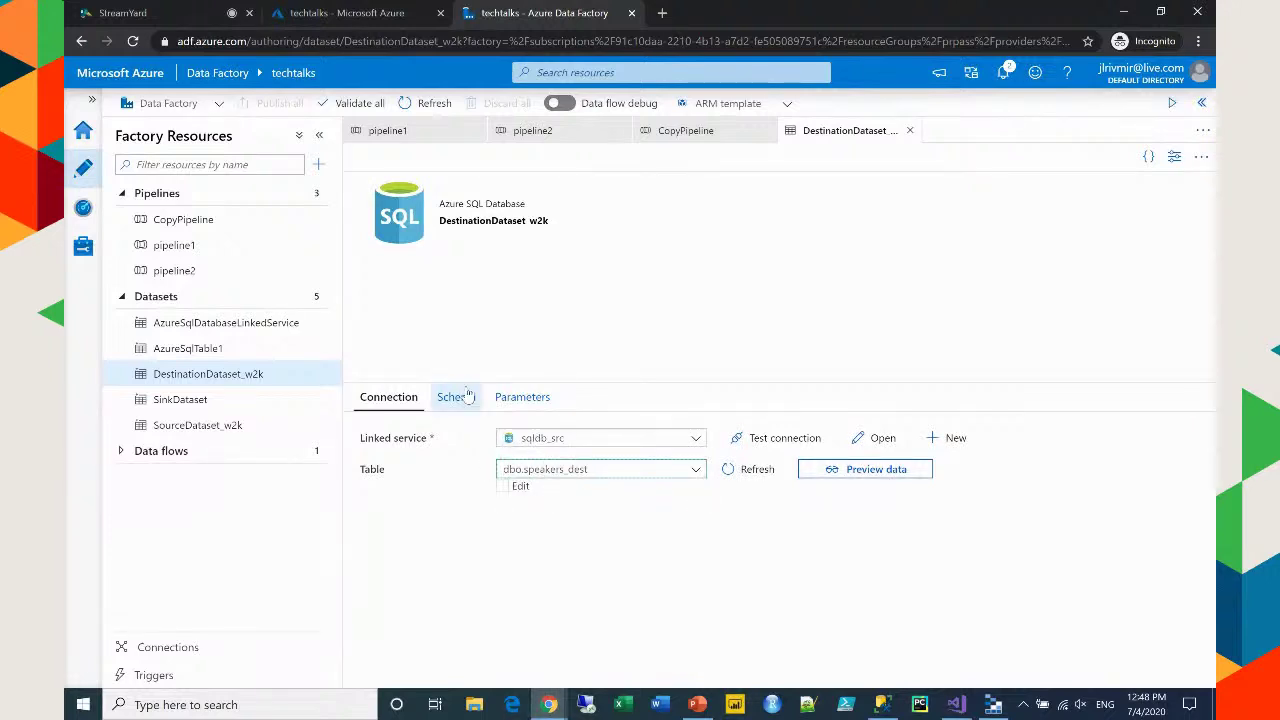
click(213, 428)
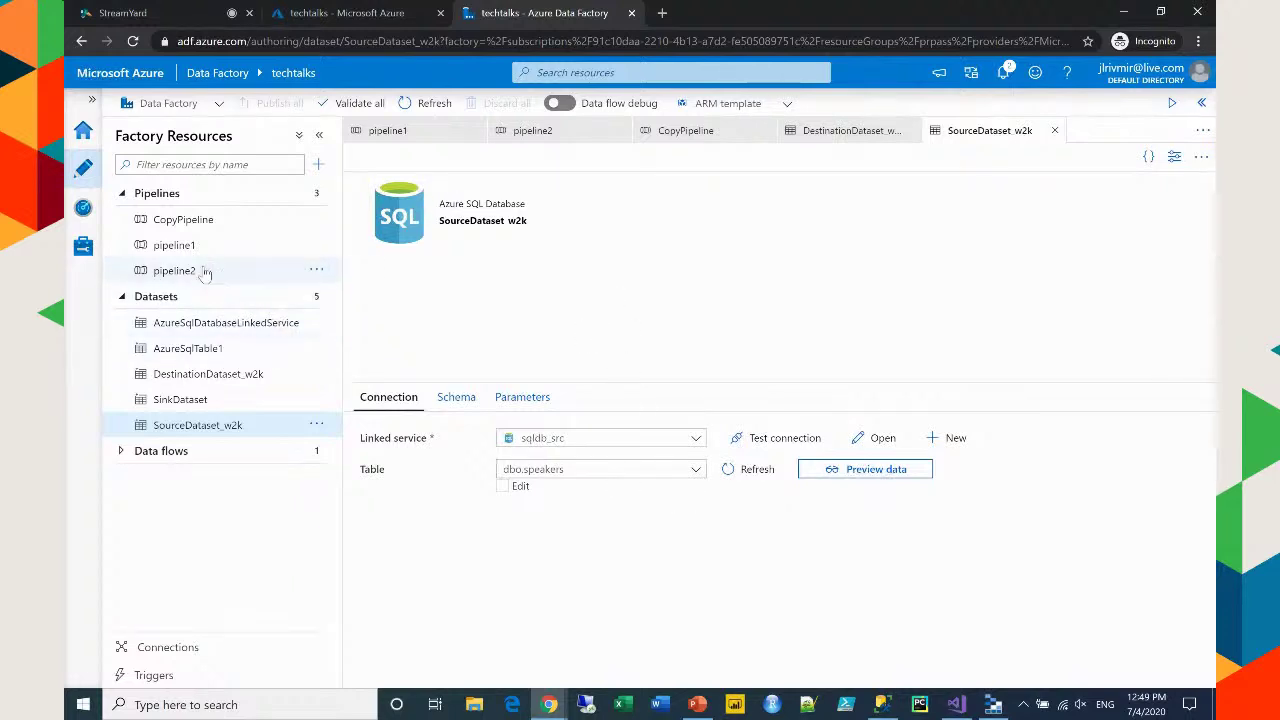
Return to CopyPipeline and review its options for triggering a run
click(181, 222)
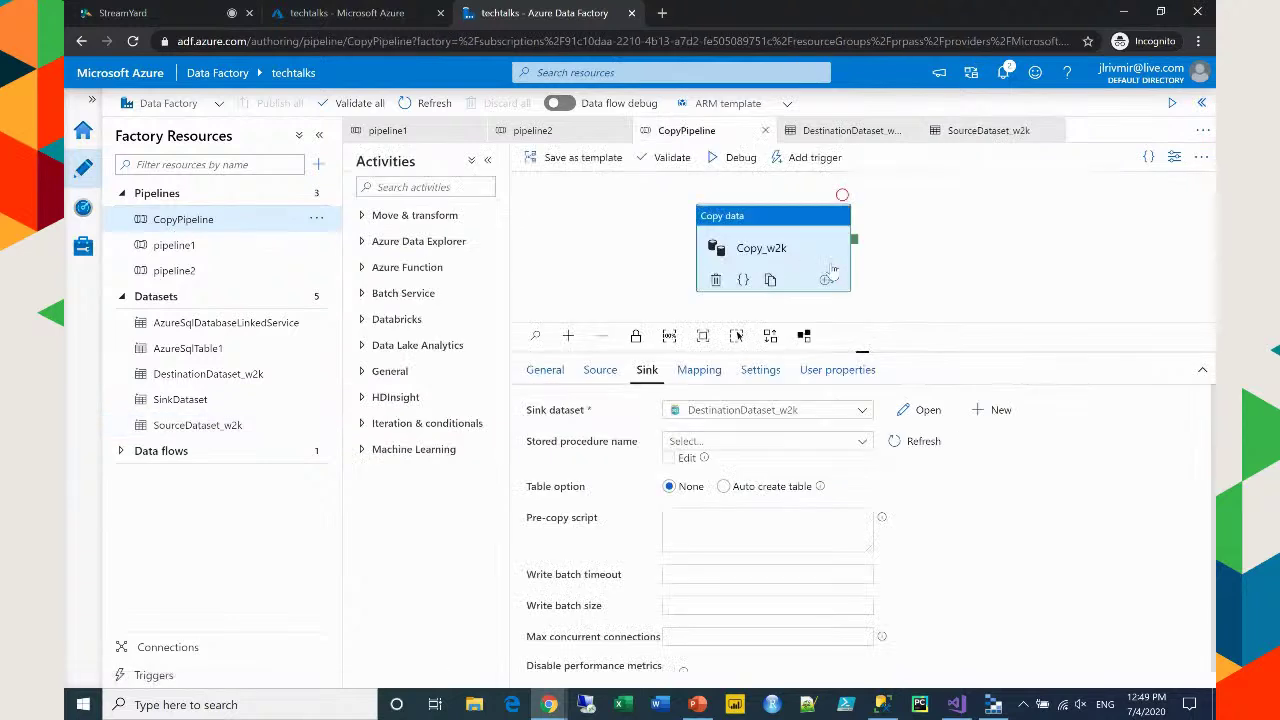
click(821, 163)
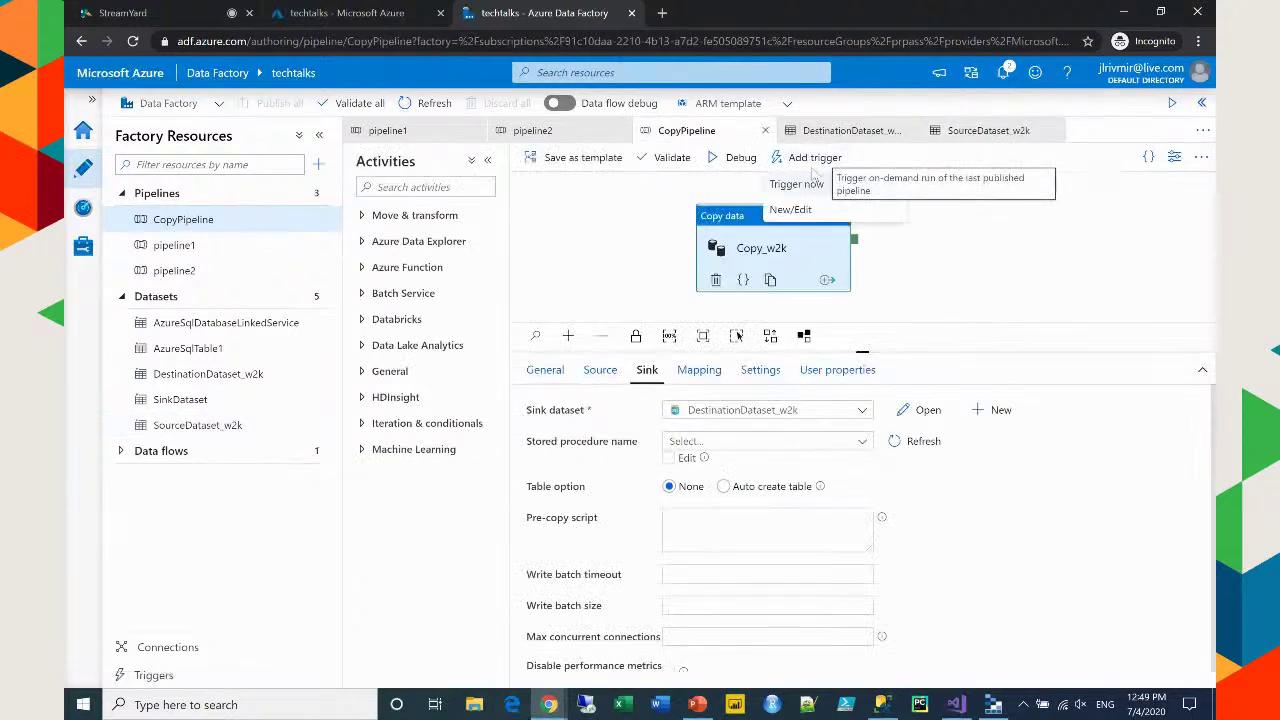
click(811, 193)
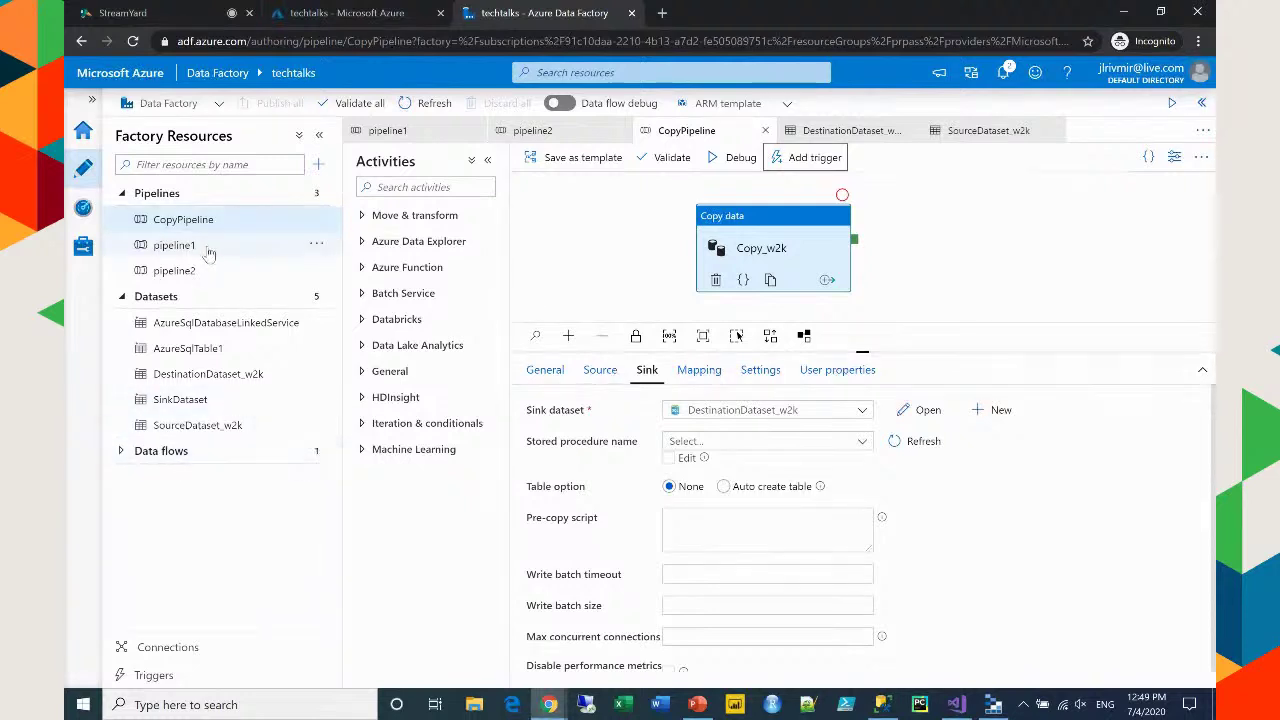
Open pipeline1, examine the settings of its LookupOldWaterMarkActivity and open the activity's source dataset
click(170, 252)
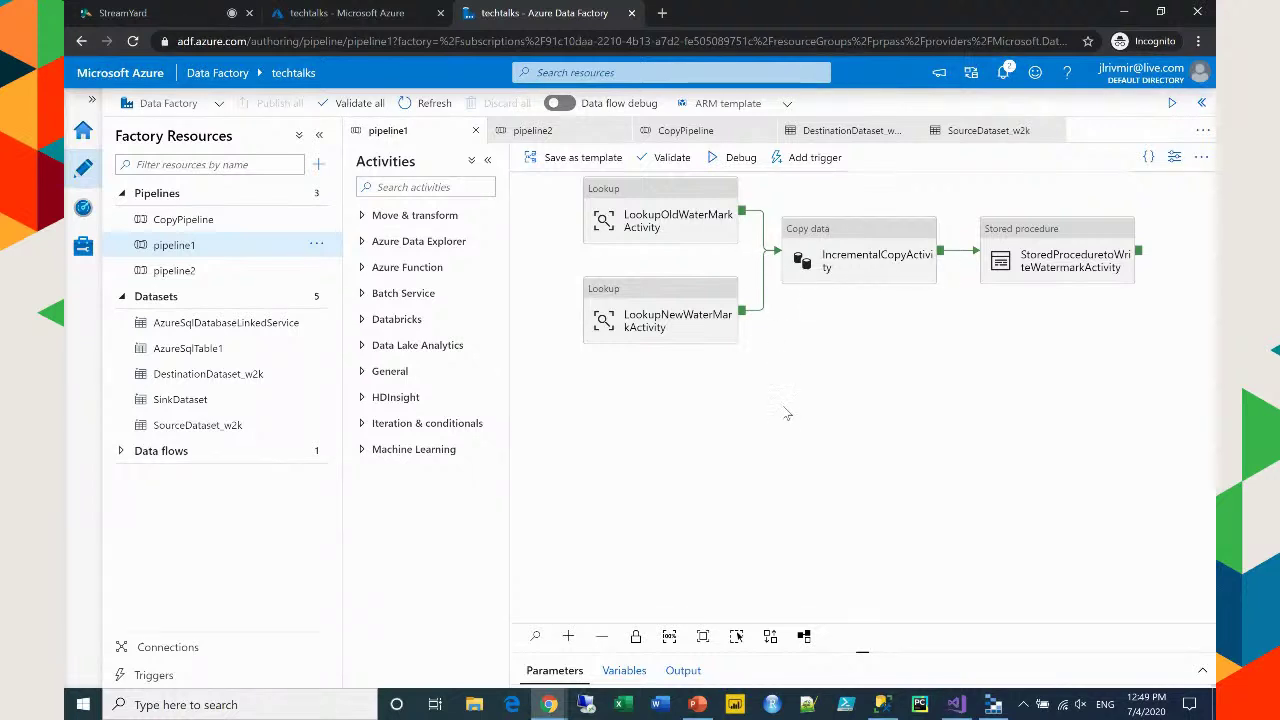
click(640, 195)
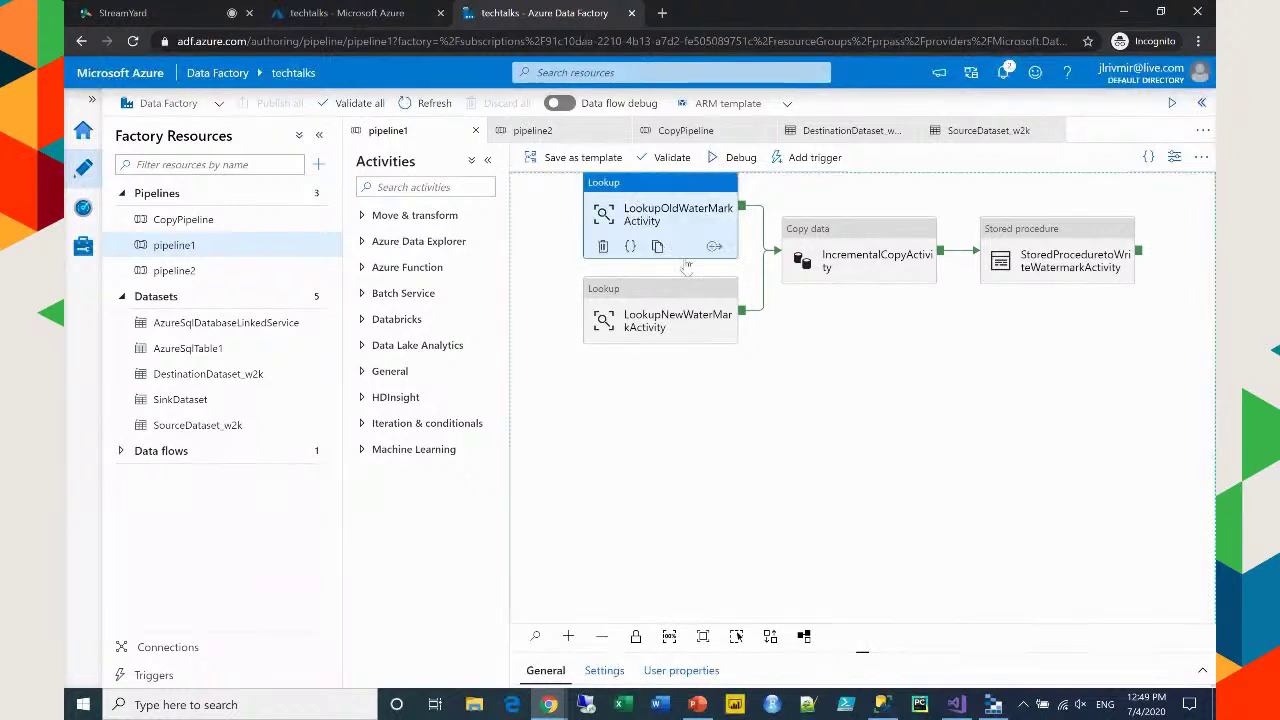
click(862, 234)
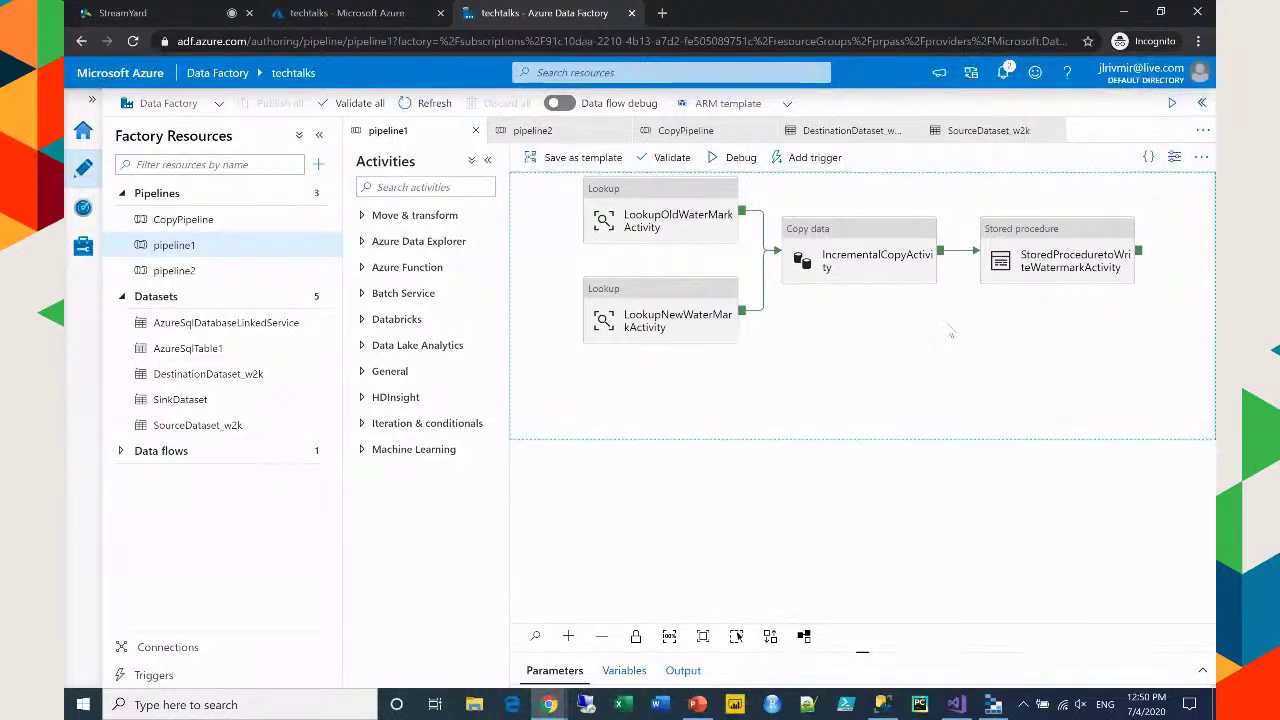
click(637, 199)
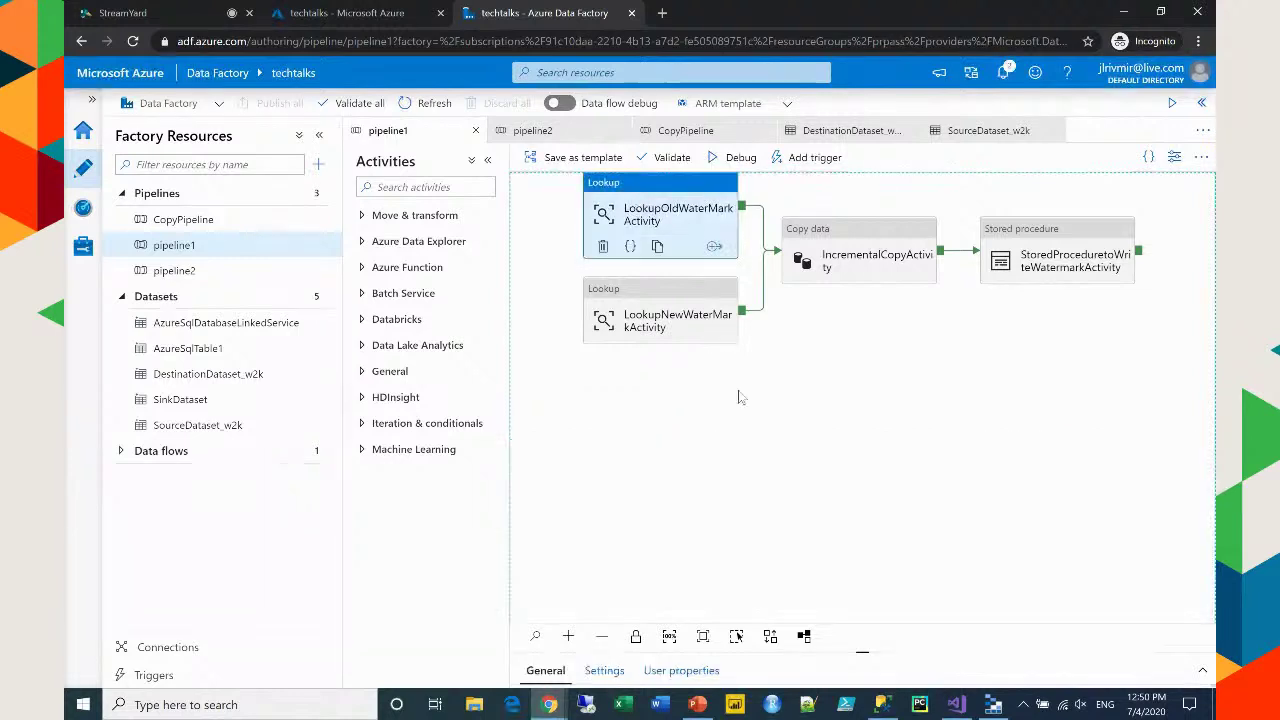
click(604, 462)
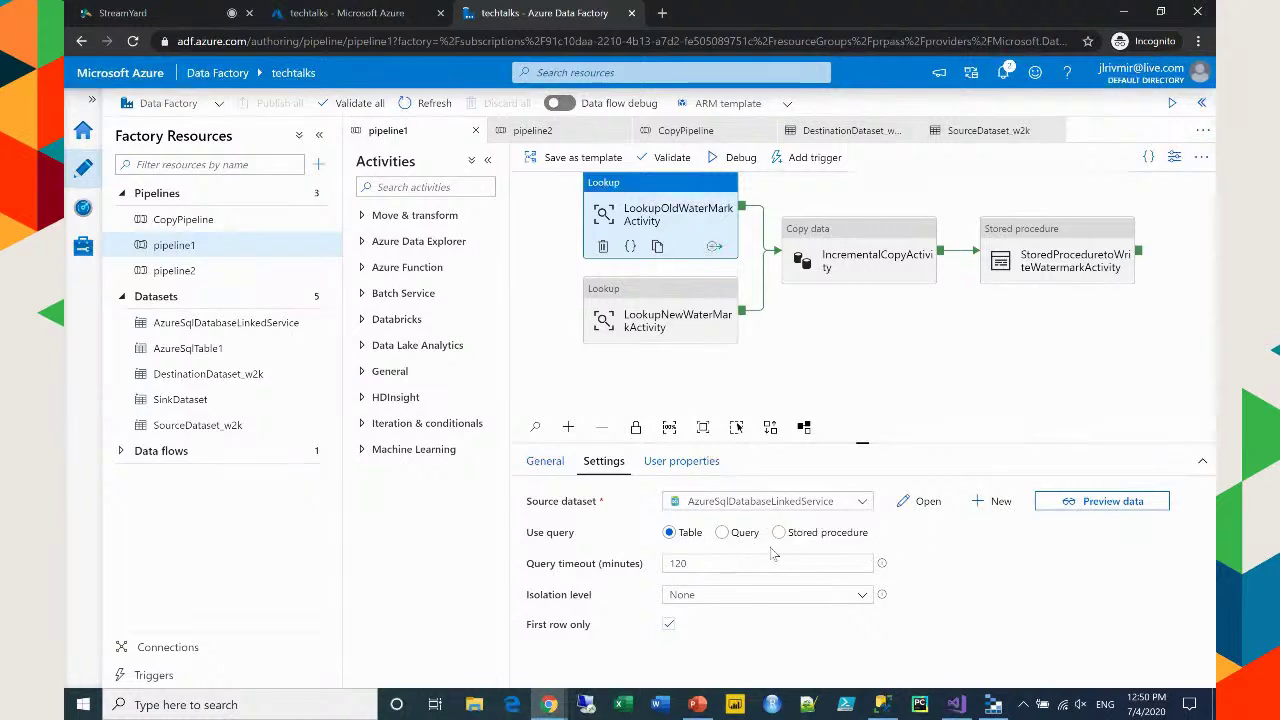
click(918, 501)
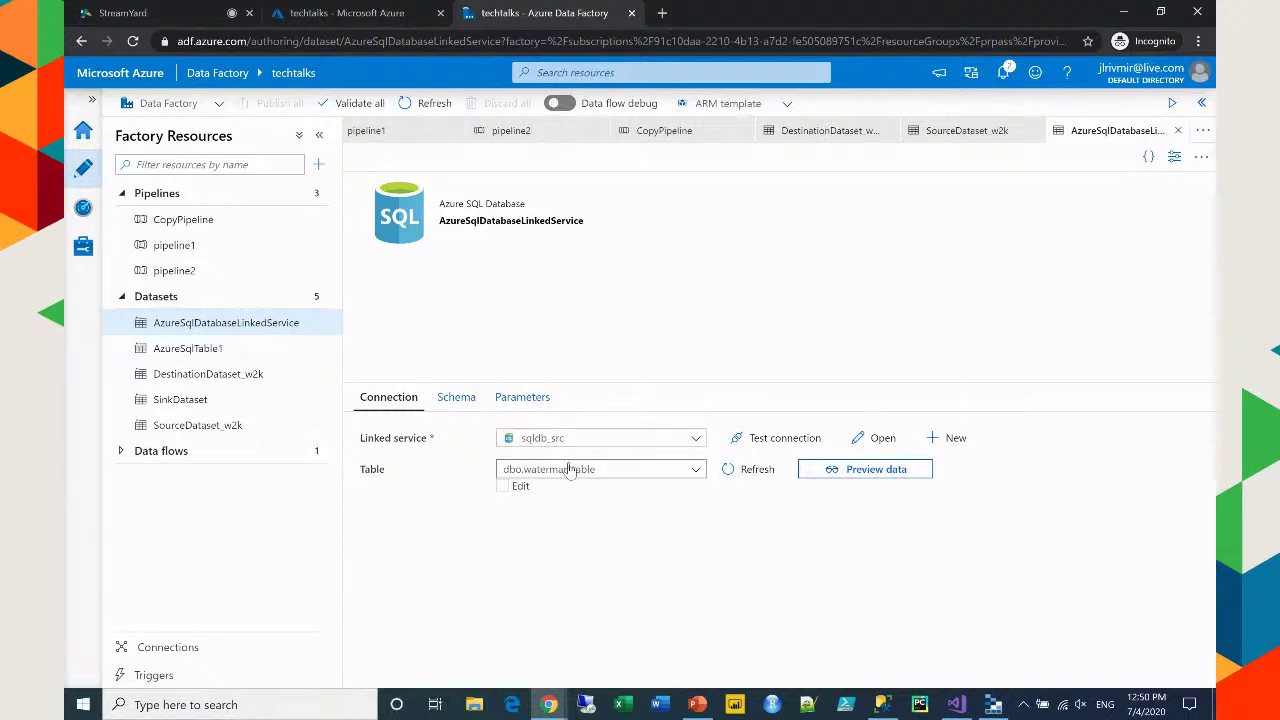
Return to pipeline1 and examine the settings of StoredProceduretoWriteWatermarkActivity, including its stored procedure name
click(174, 245)
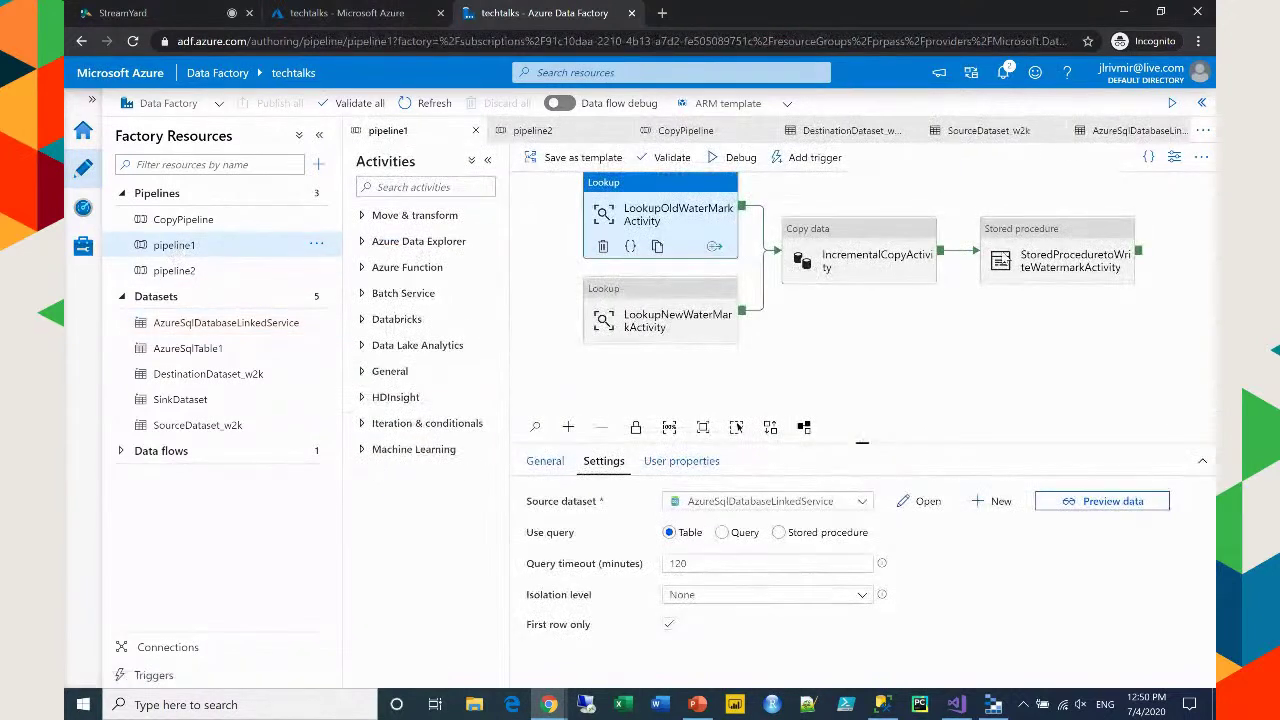
click(1060, 258)
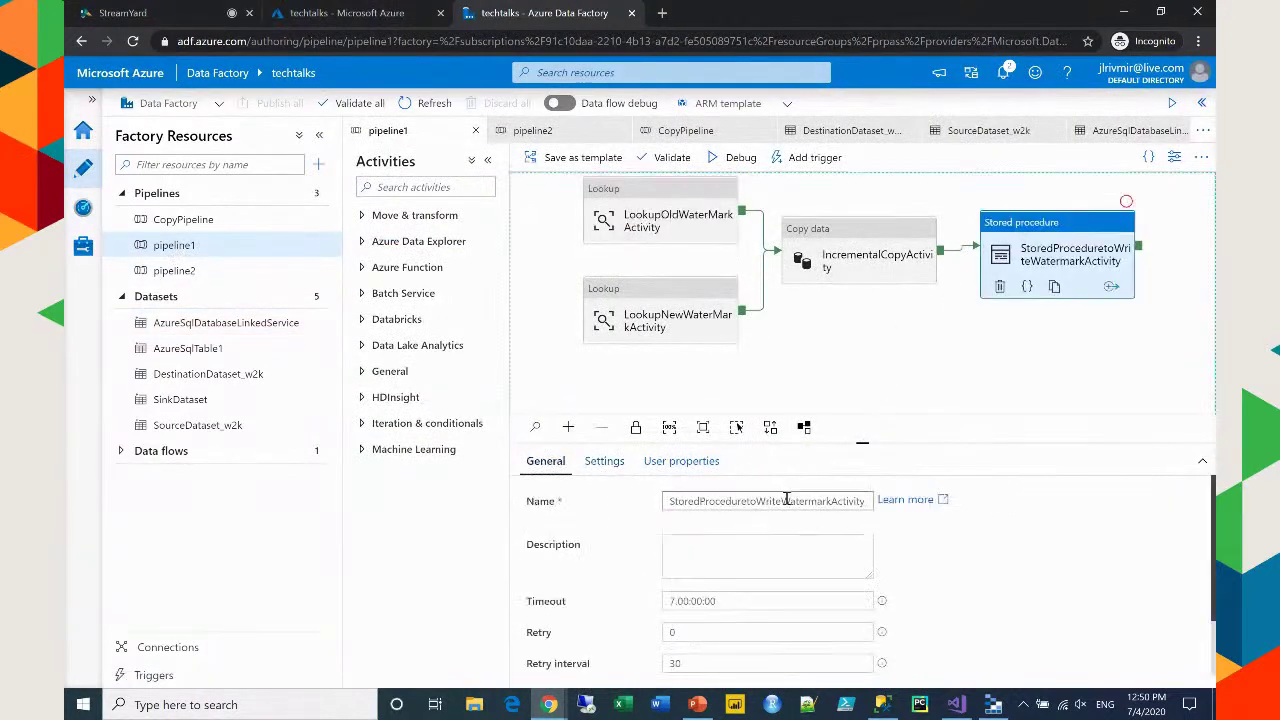
click(603, 463)
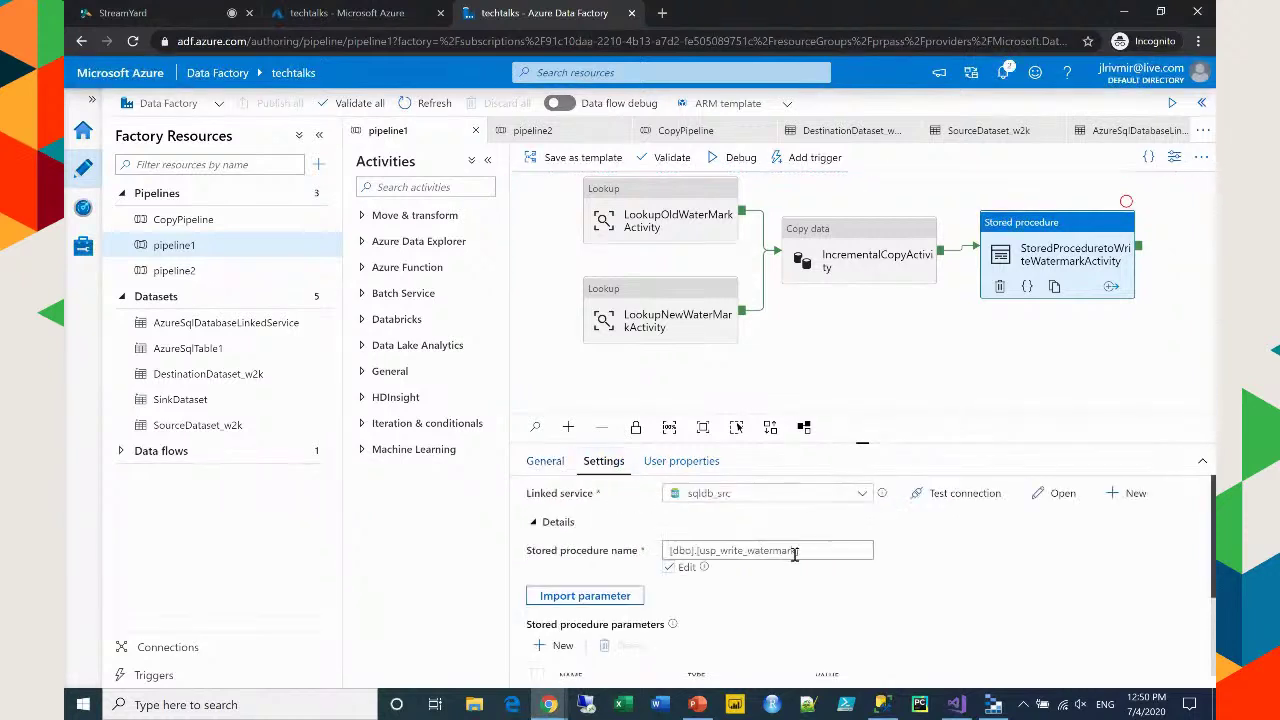
drag(844, 549, 615, 550)
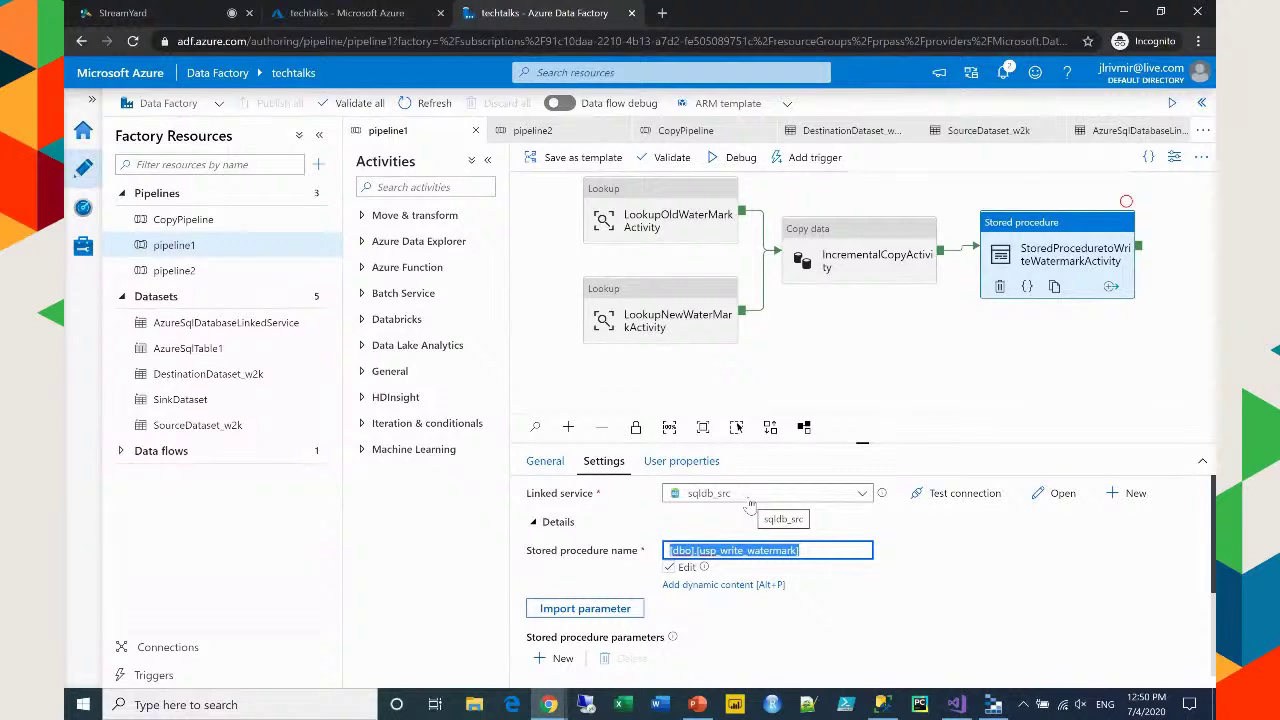
click(828, 551)
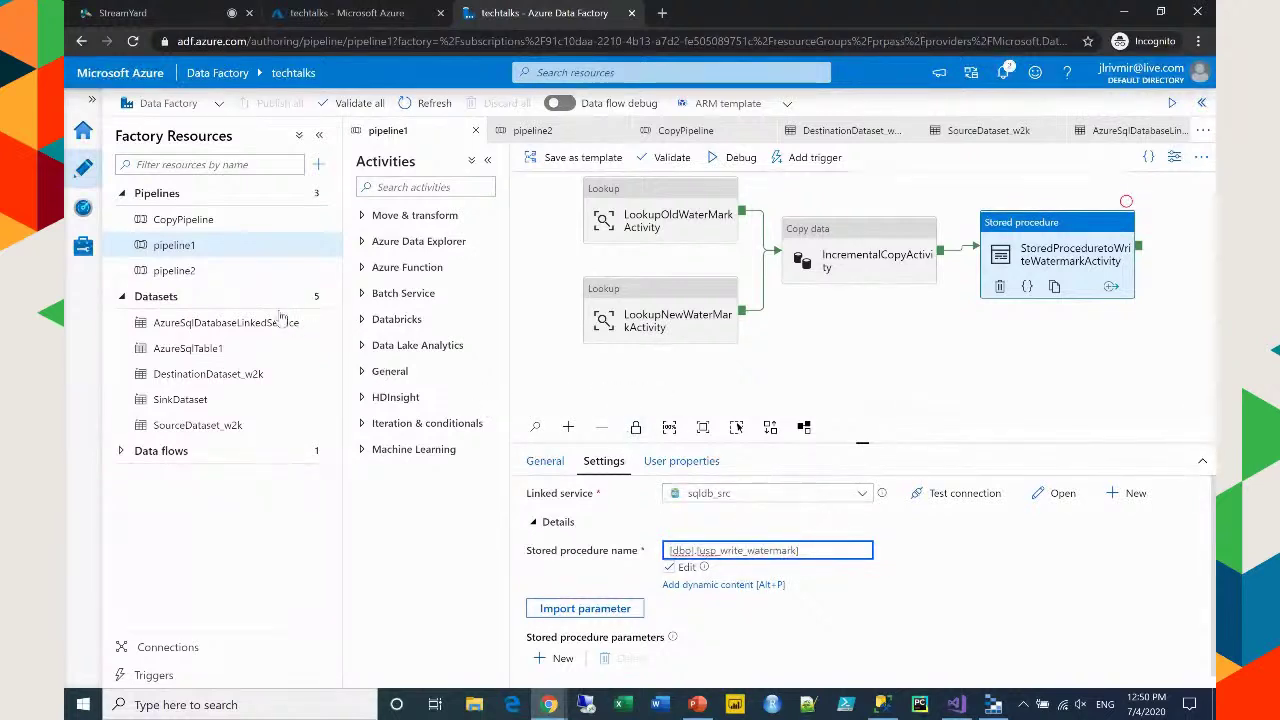
View the Execute SSIS package1 activity in pipeline2 and return to pipeline1
click(175, 271)
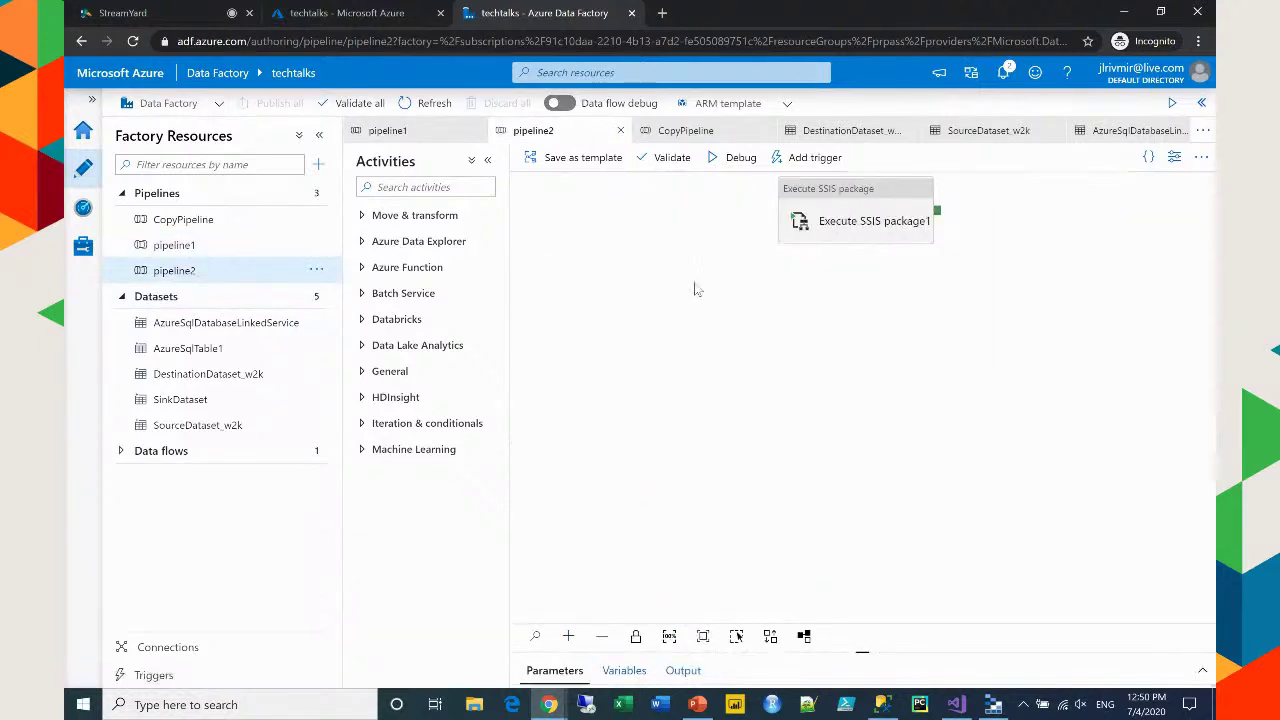
drag(818, 244, 712, 286)
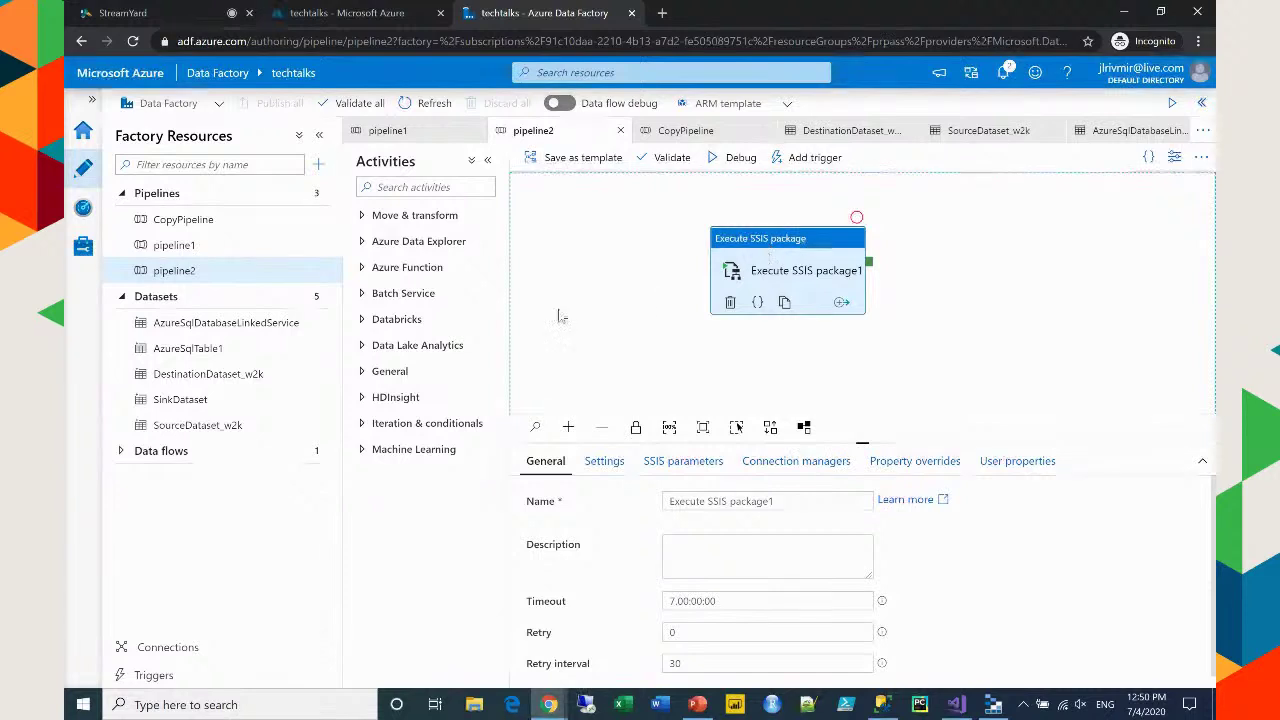
click(172, 249)
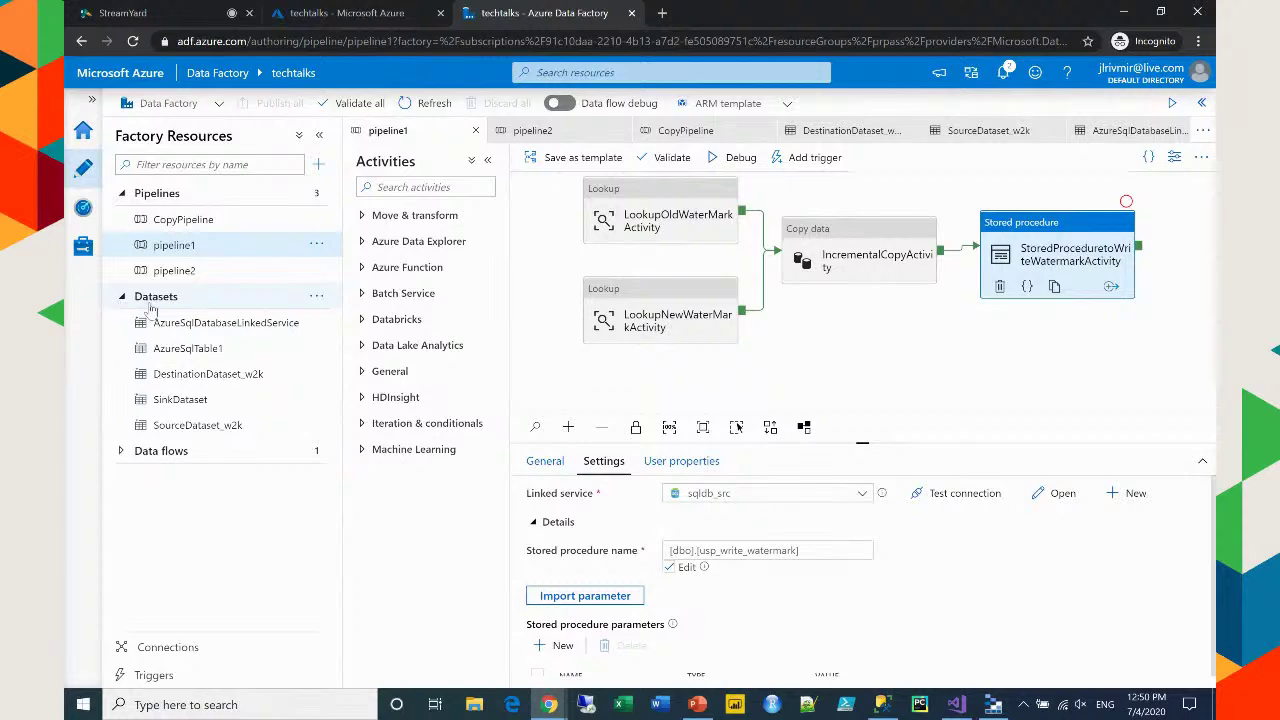
Check the ADF Intro presentation in PowerPoint, and return to pipeline1 in the browser with its properties area enlarged
click(697, 704)
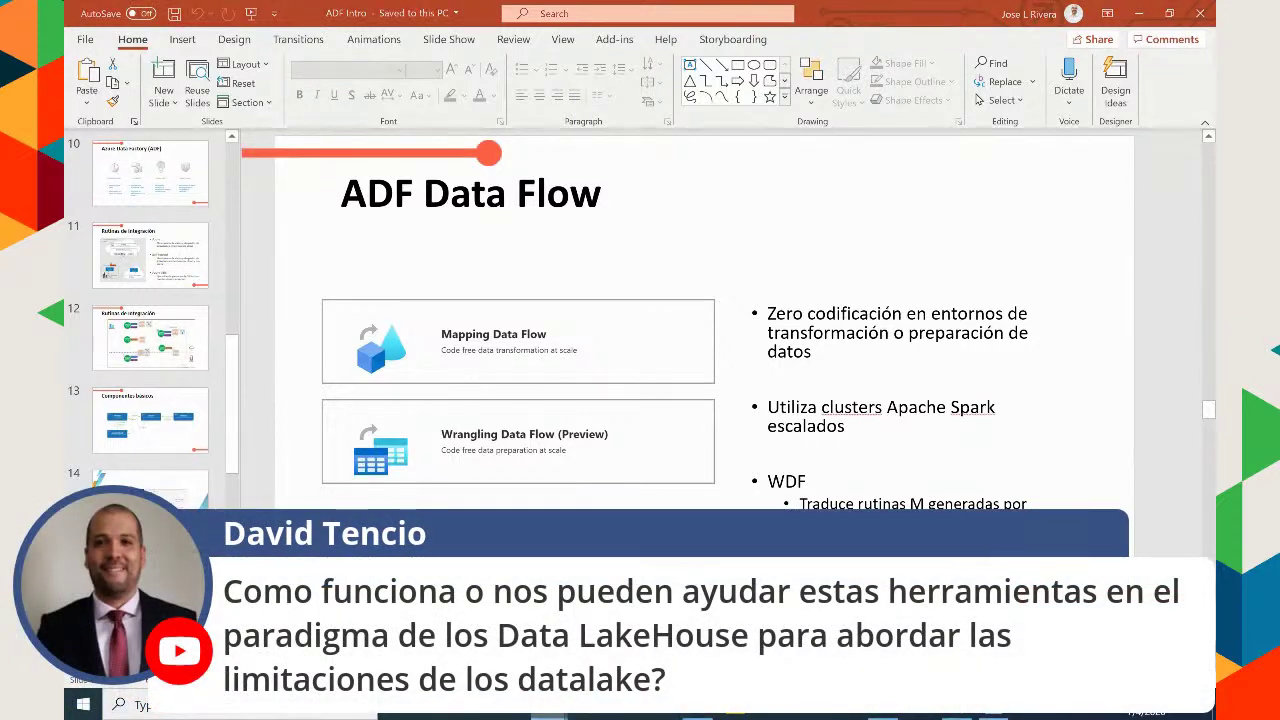
key(alt+Tab)
click(785, 364)
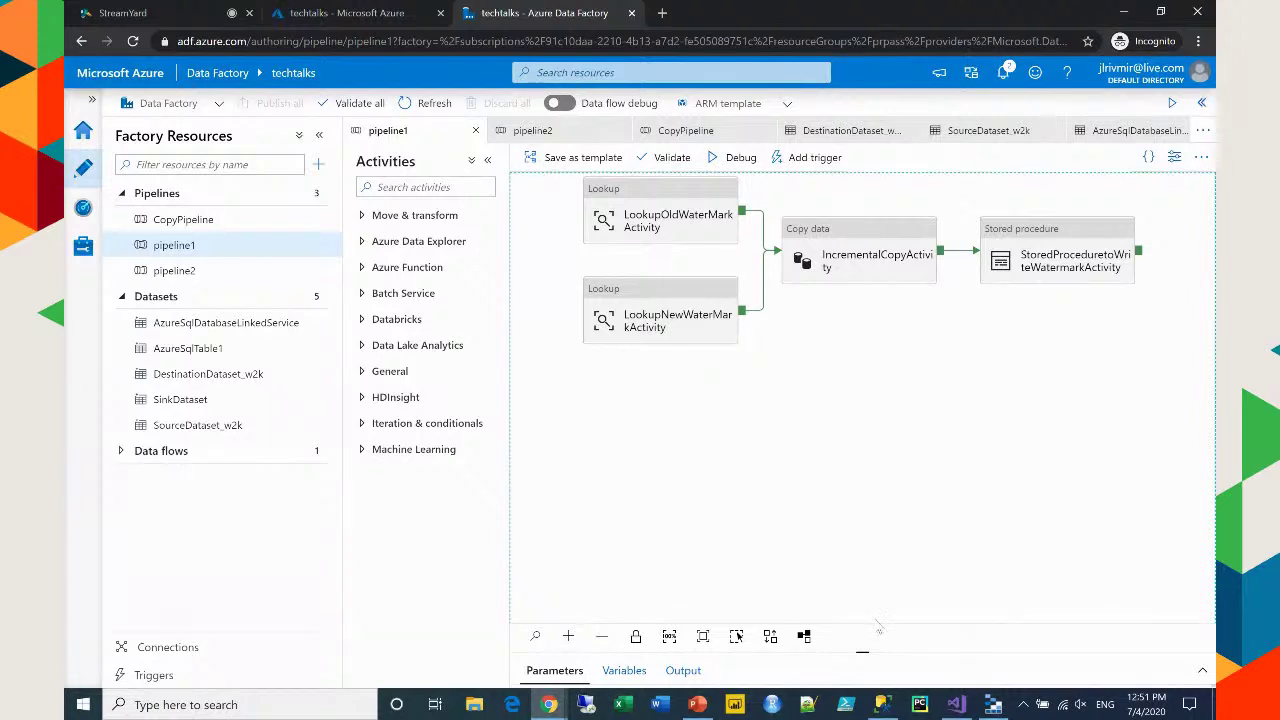
drag(861, 651, 860, 465)
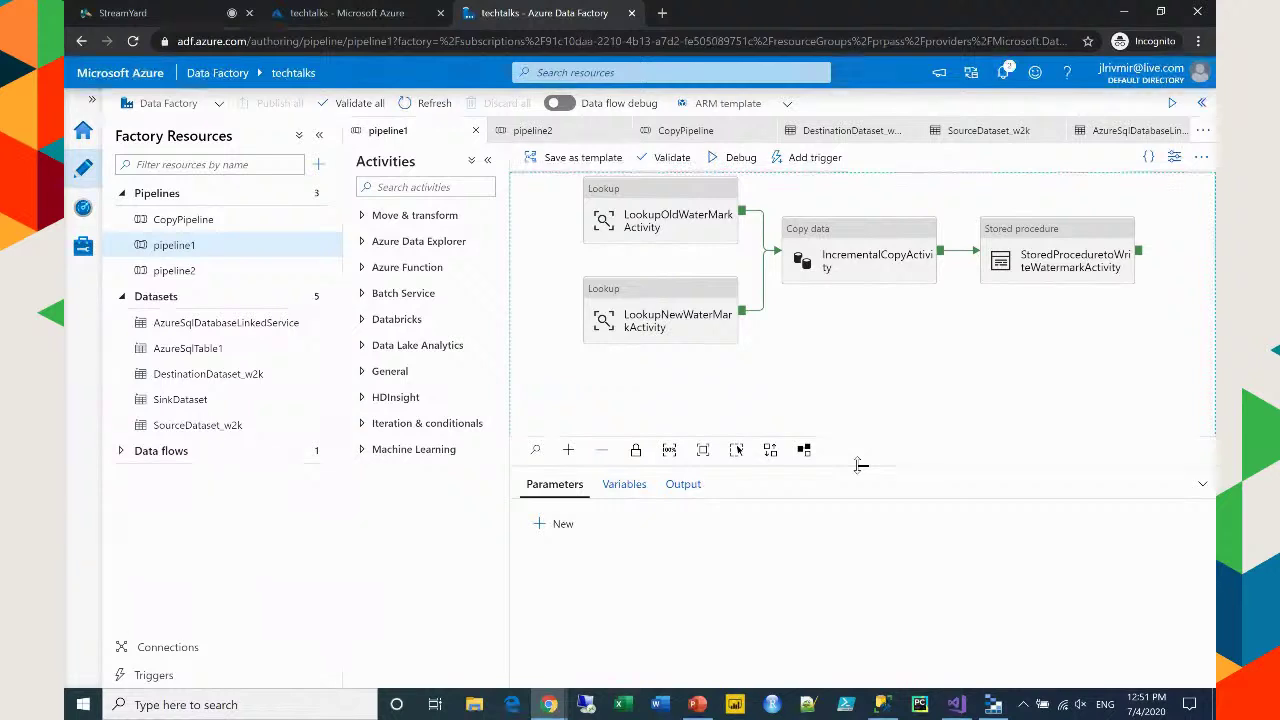
Examine the activities available under Data Lake Analytics and General, leaving the General group collapsed
click(362, 346)
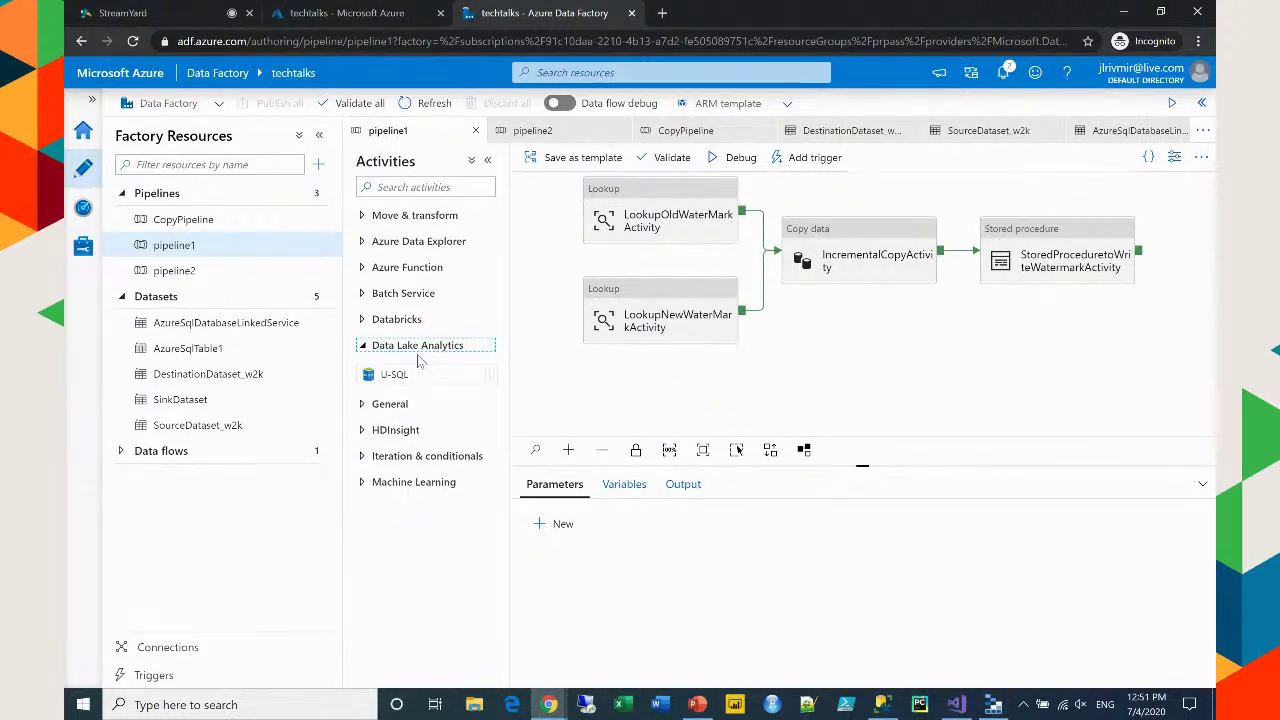
click(366, 408)
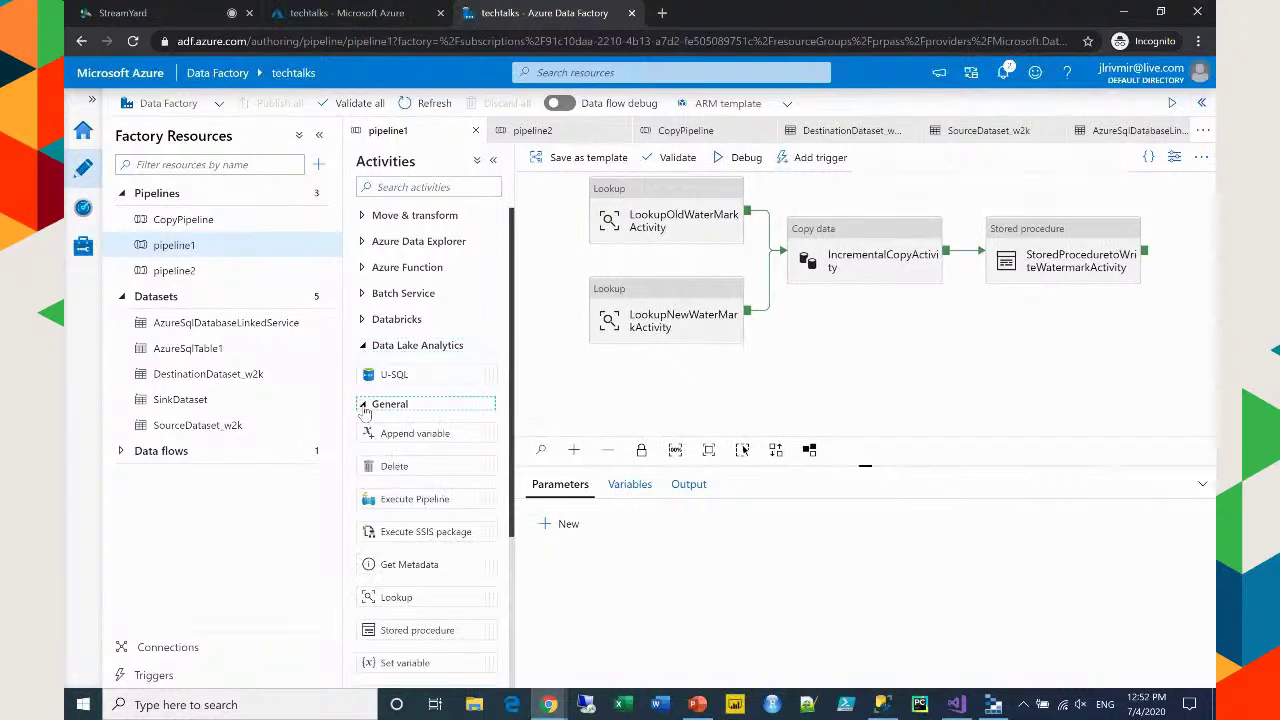
click(366, 406)
Search the pipeline activities for "data", clear the search and expand the Machine Learning group
click(400, 185)
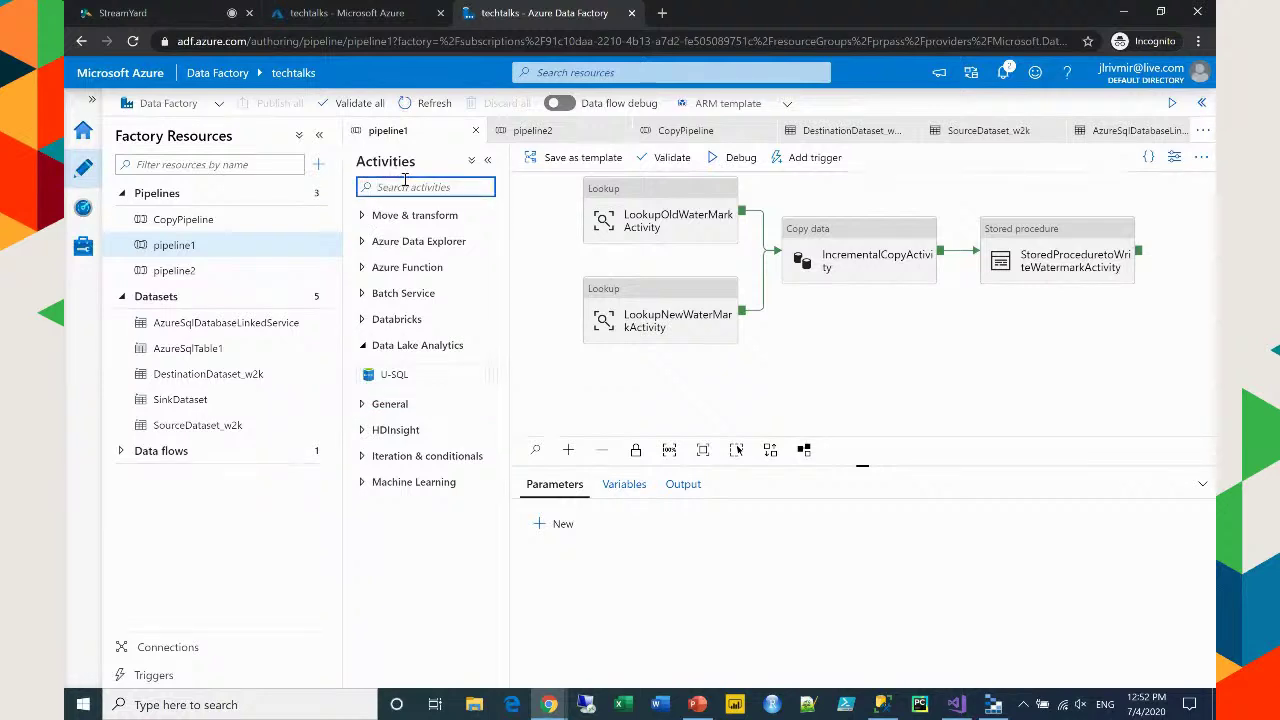
text(data)
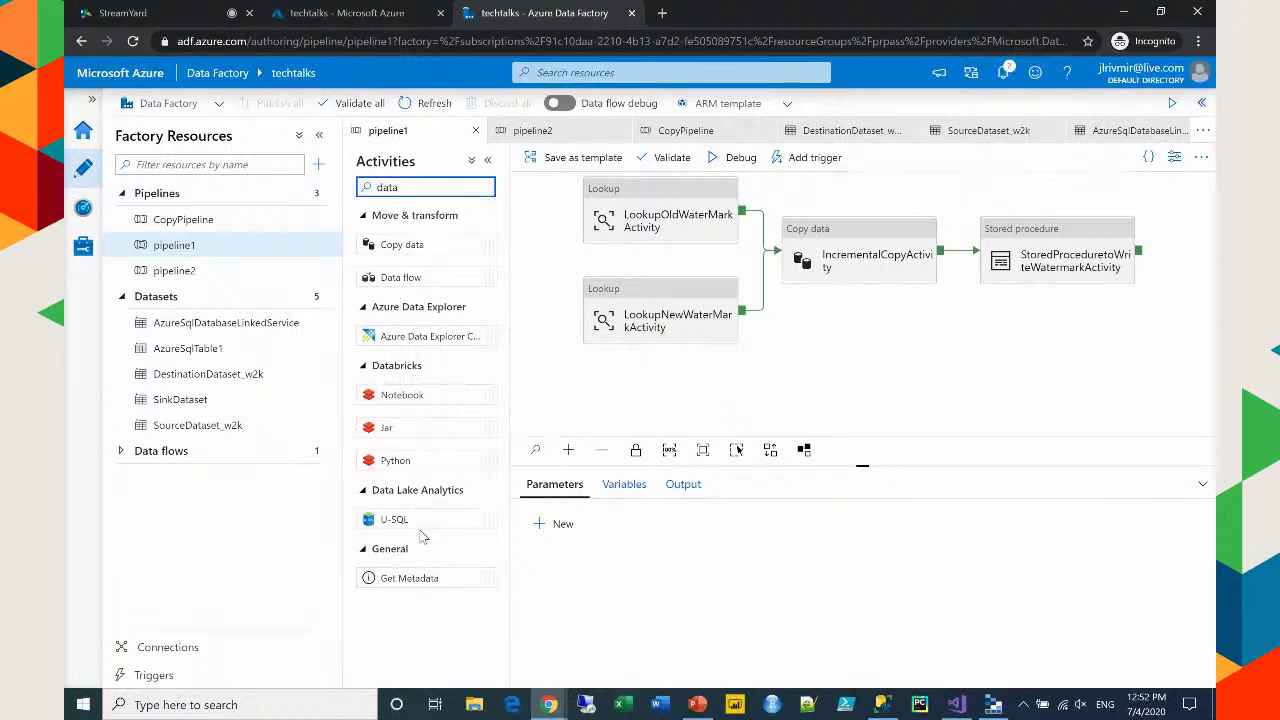
key(BackSpace)
key(BackSpace)
key(BackSpace)
key(BackSpace)
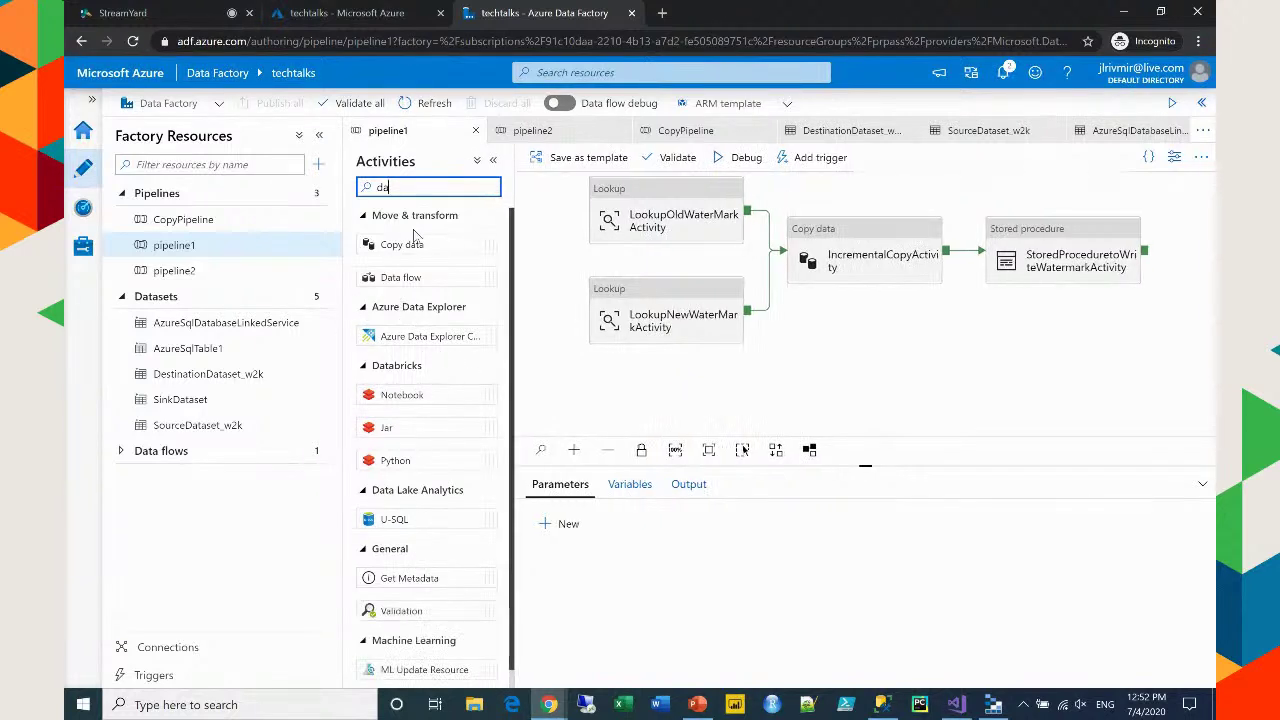
click(362, 482)
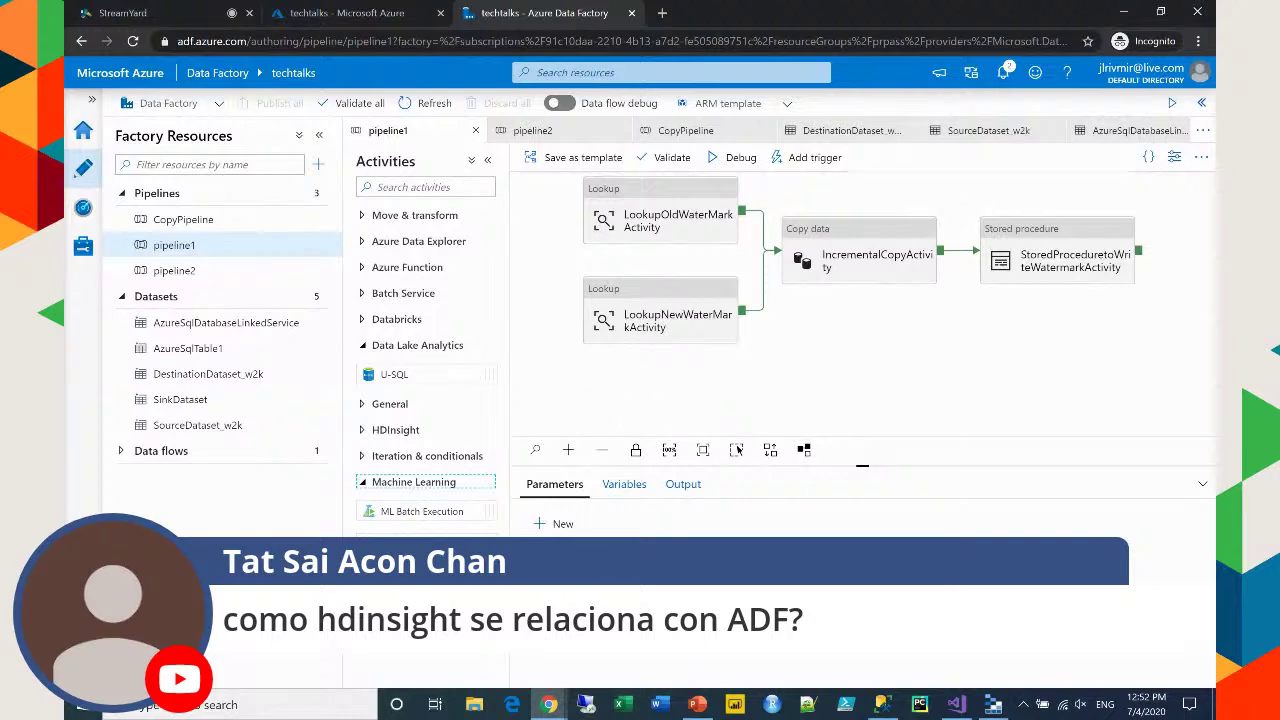
Switch to the ADF Intro presentation in PowerPoint and start the slide show from the ADF Data Flow slide
click(697, 704)
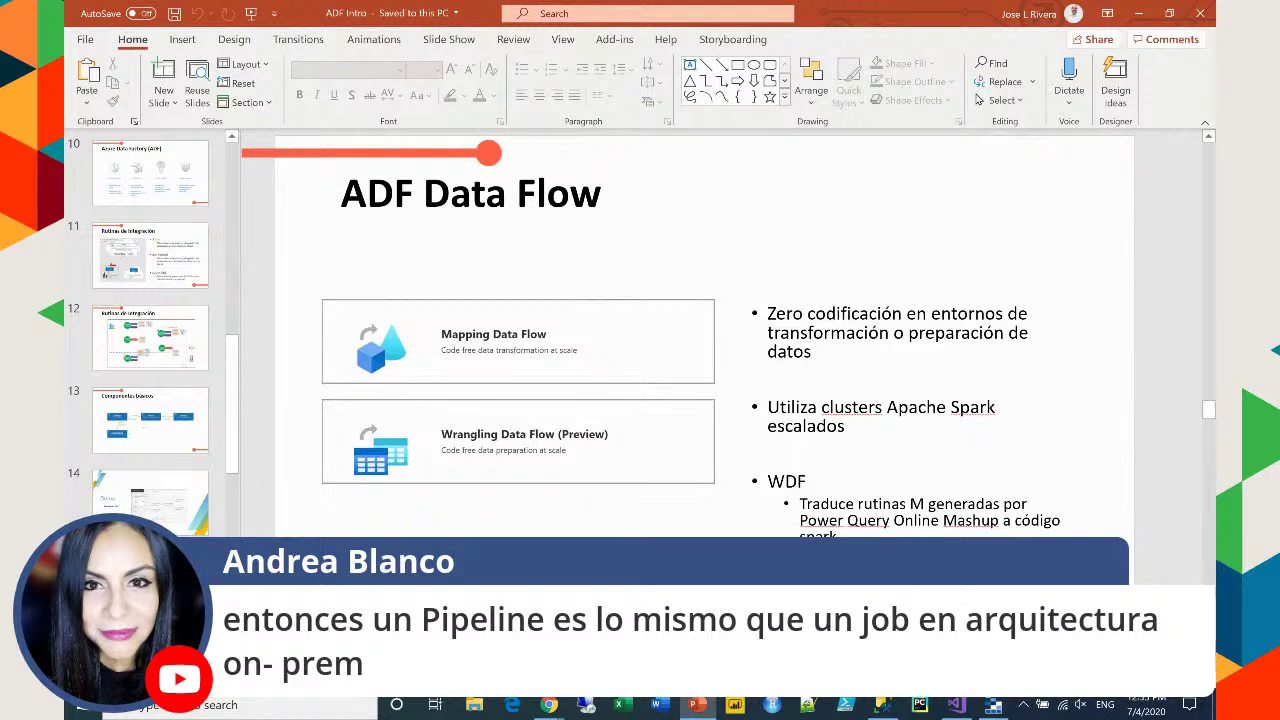
key(shift+F5)
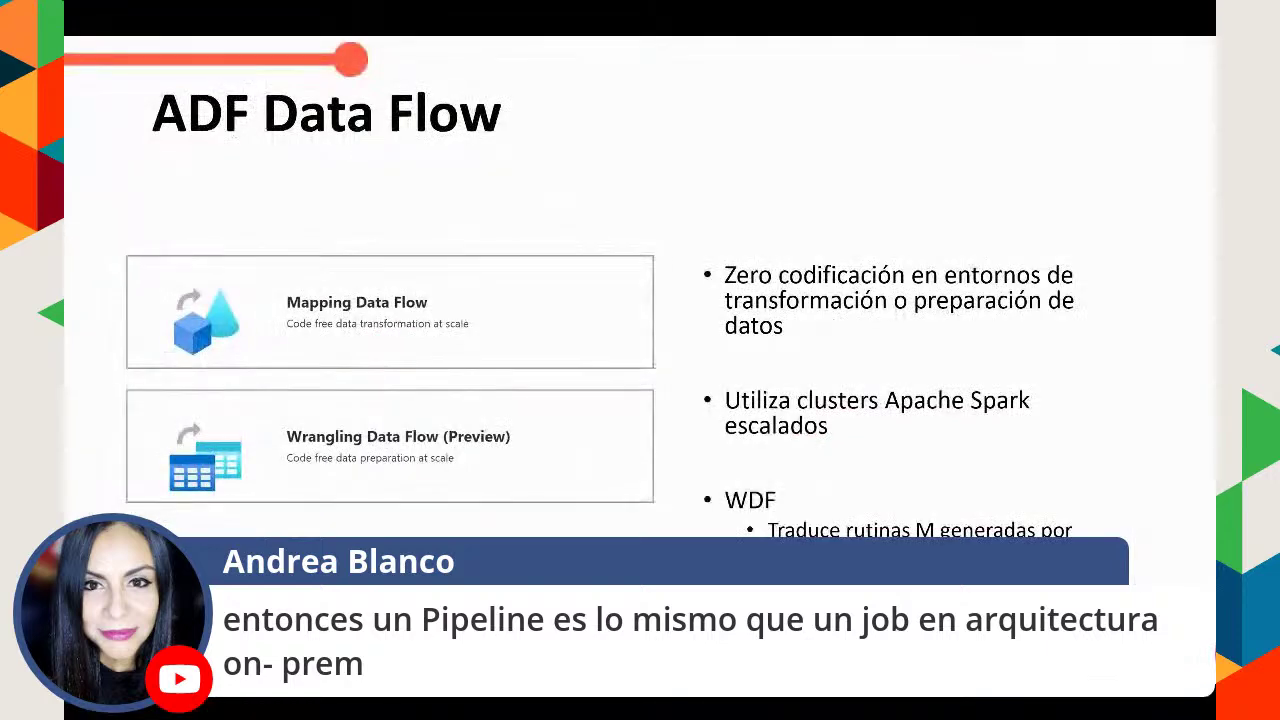
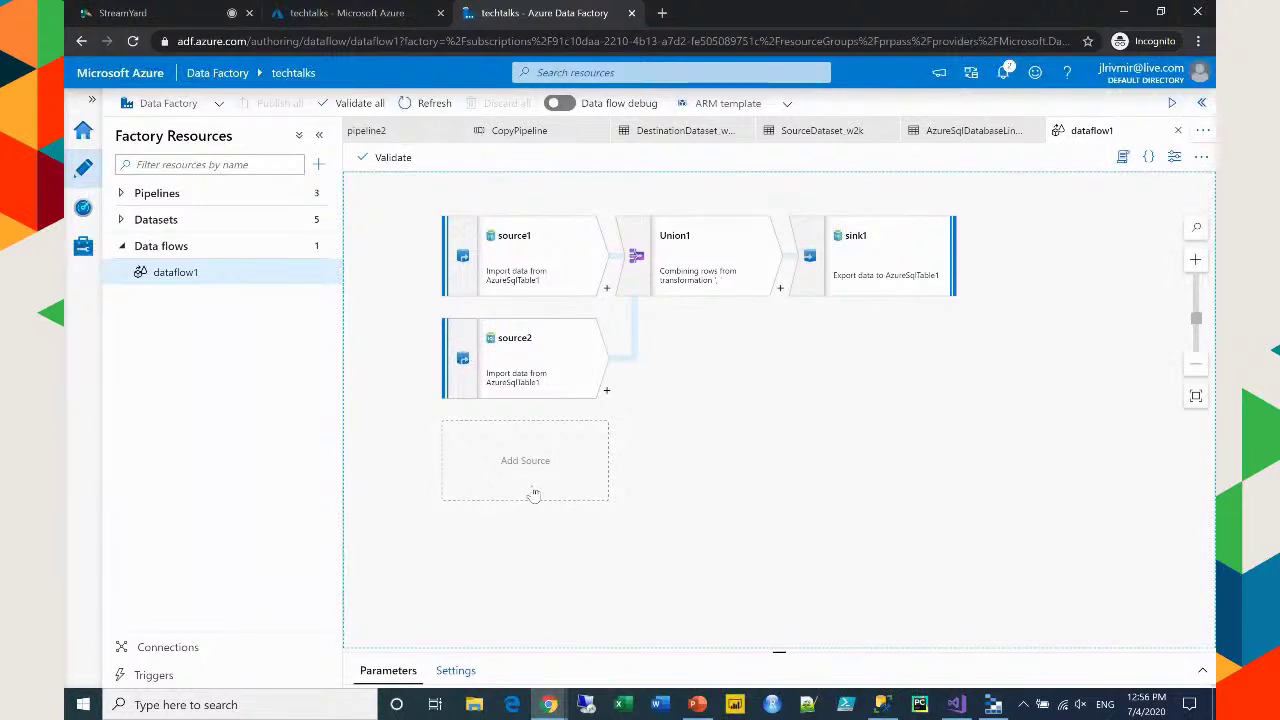
Select source1 in dataflow1, with Dataset as its source type and AzureSqlTable1 as its dataset
click(508, 268)
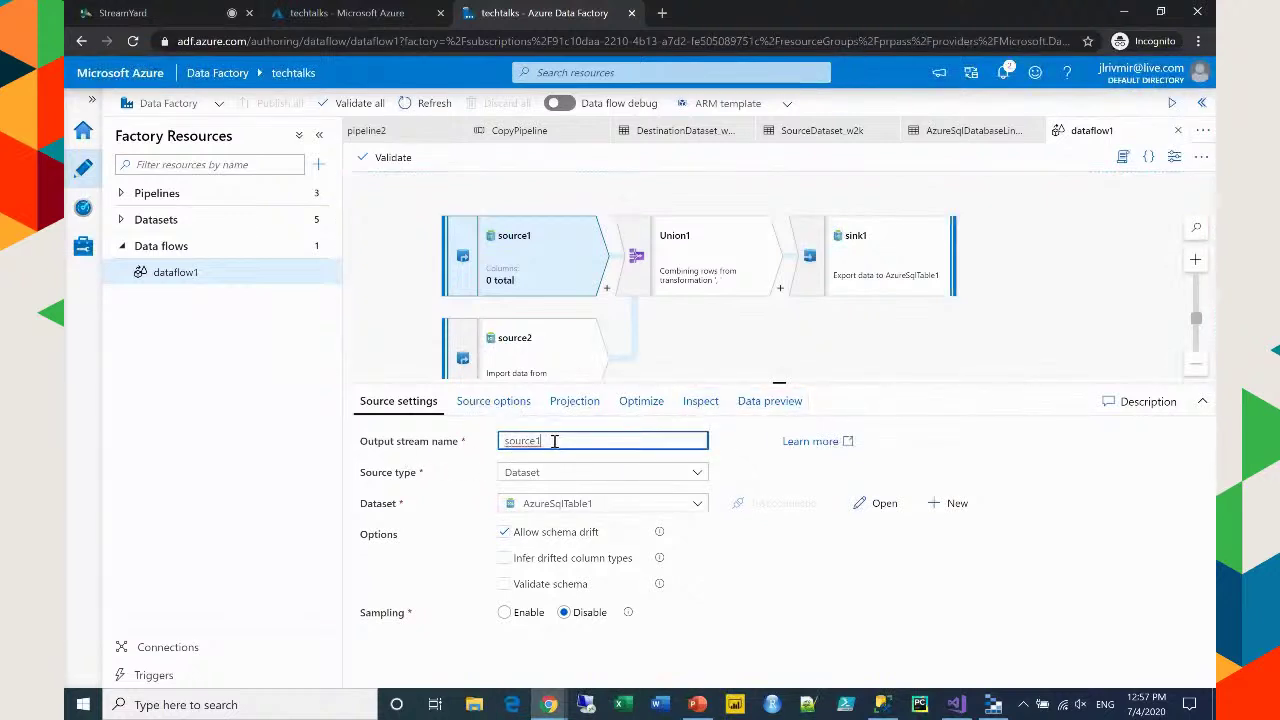
click(698, 473)
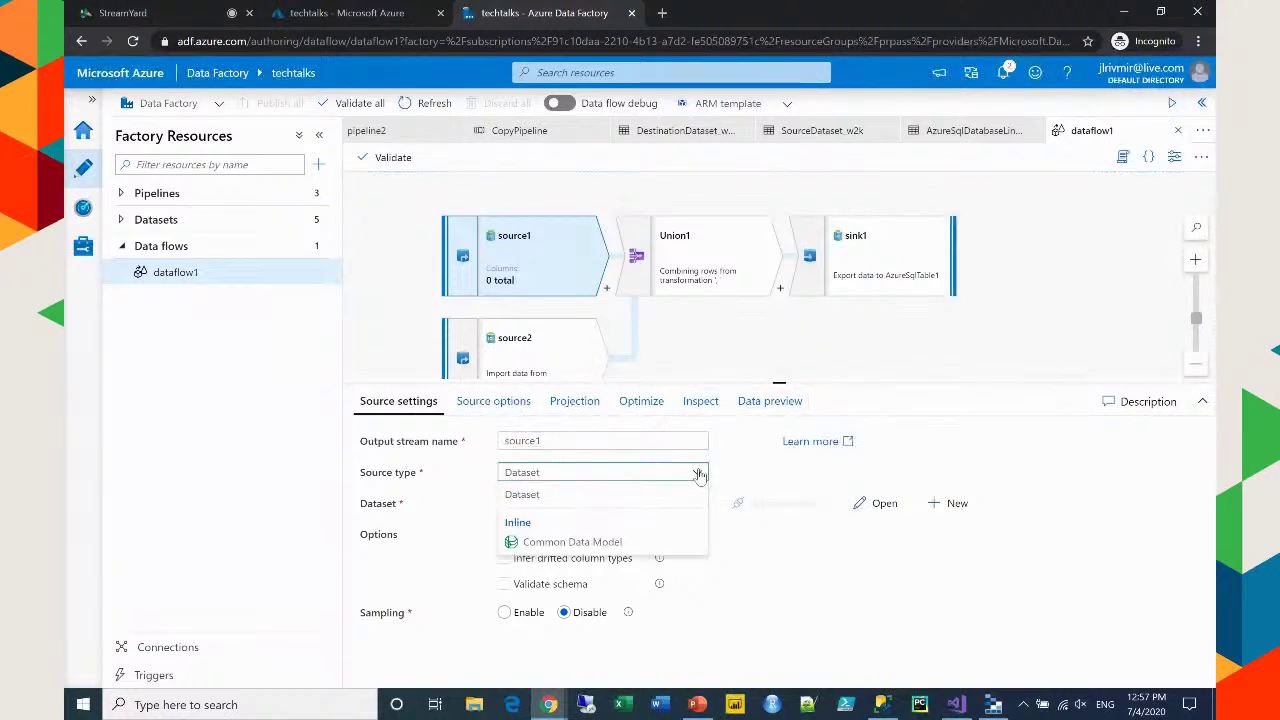
click(522, 494)
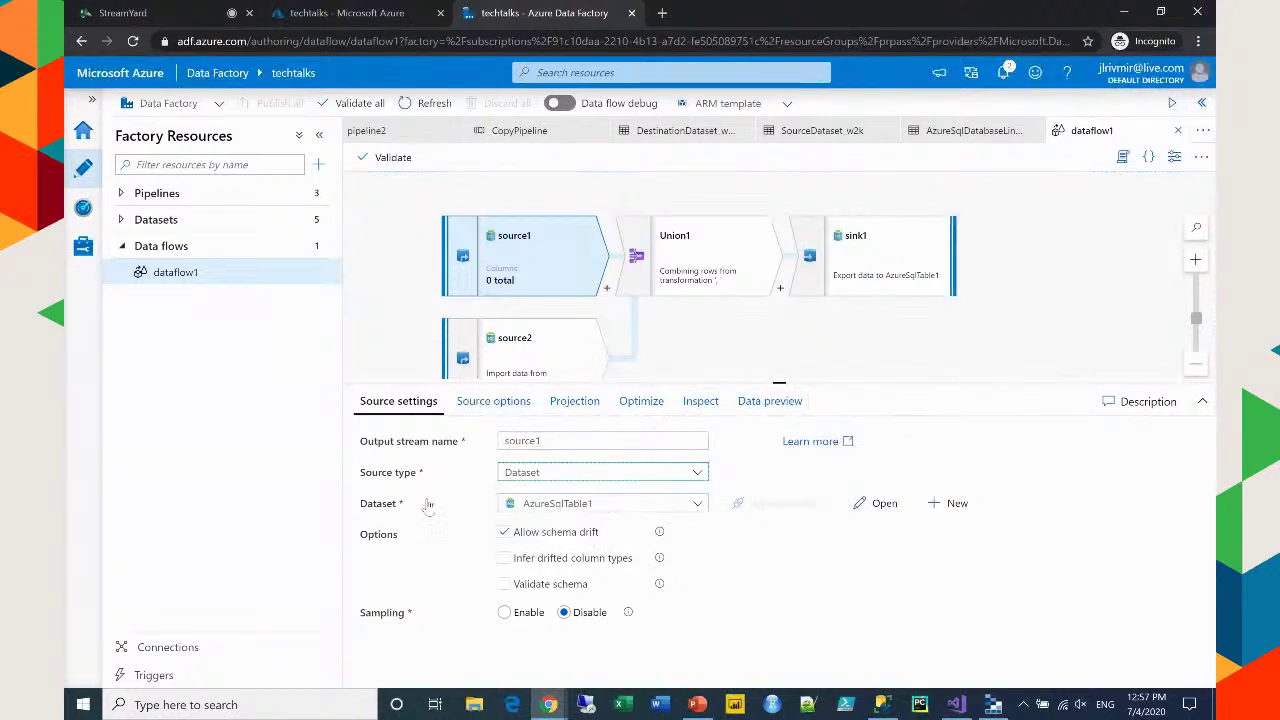
click(696, 504)
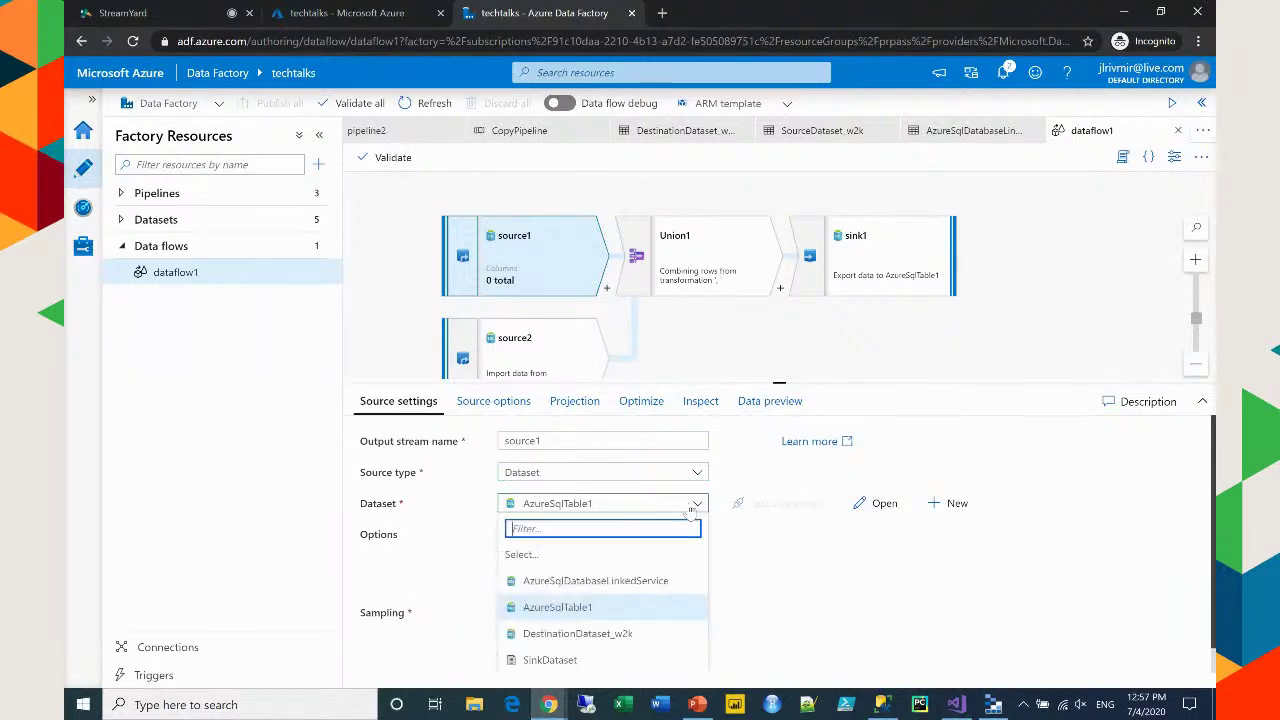
click(588, 607)
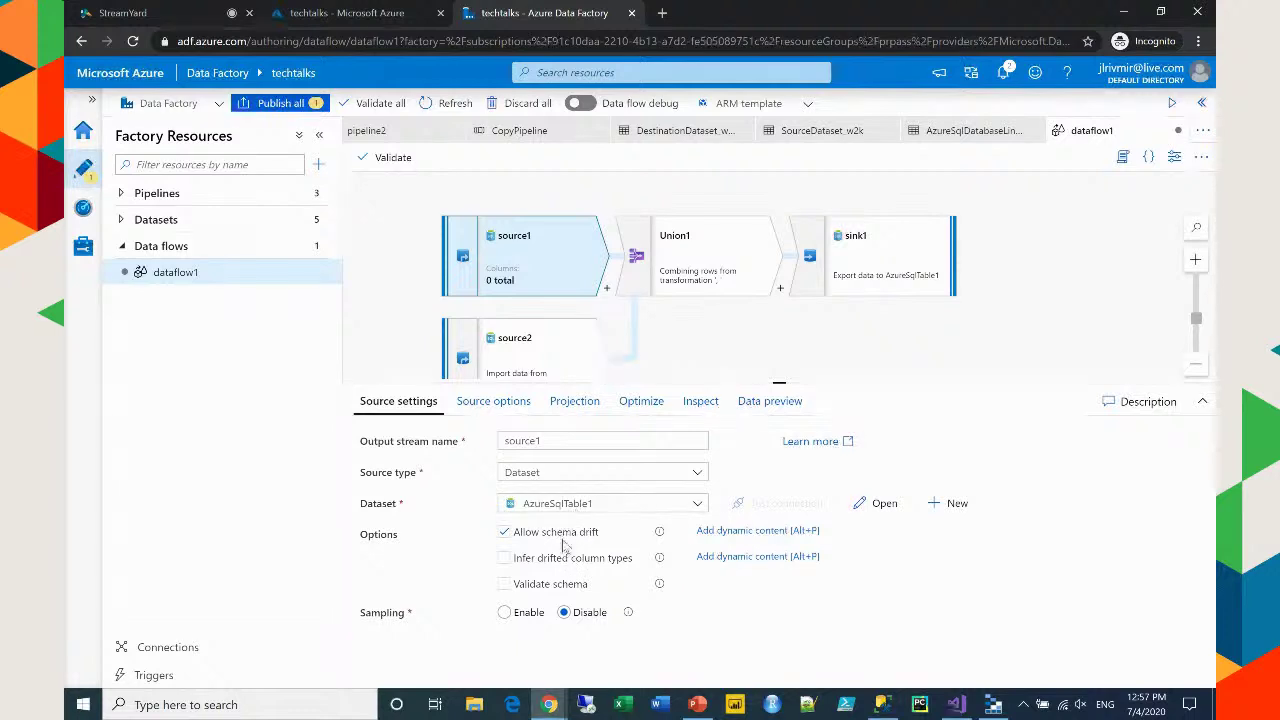
Review source1's source options and projection, and return to its source settings
click(493, 401)
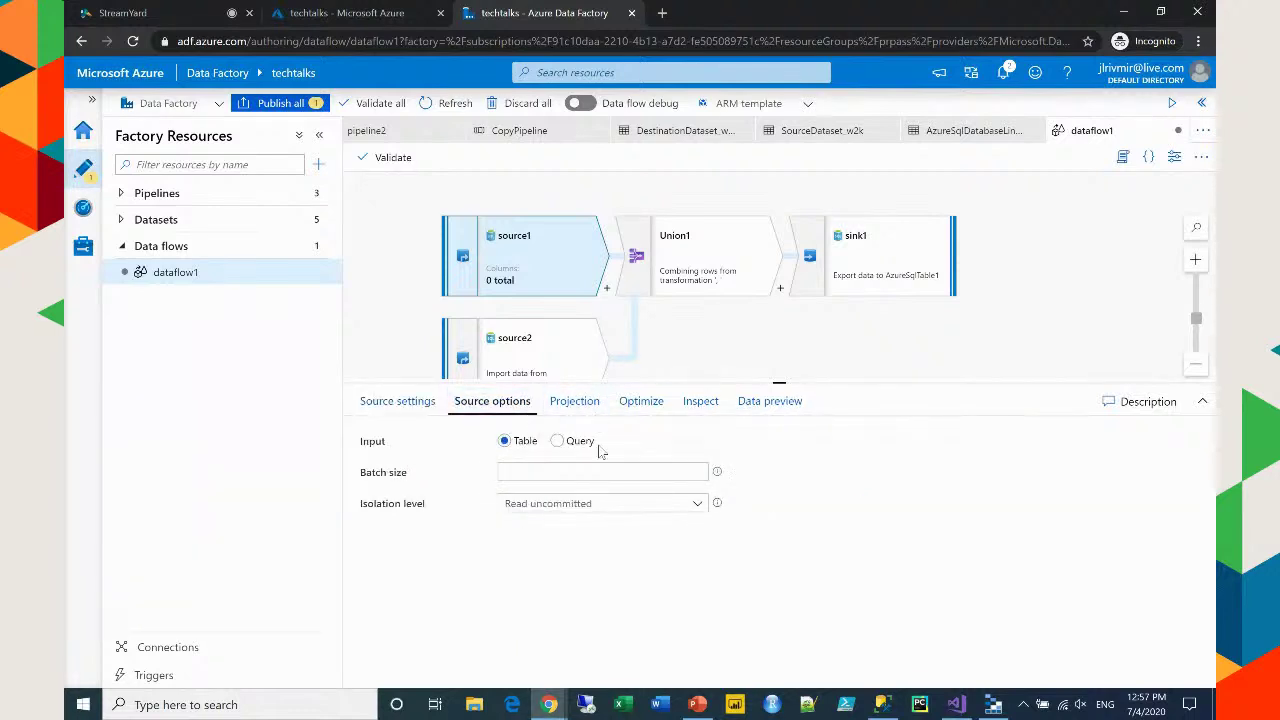
click(574, 401)
click(400, 401)
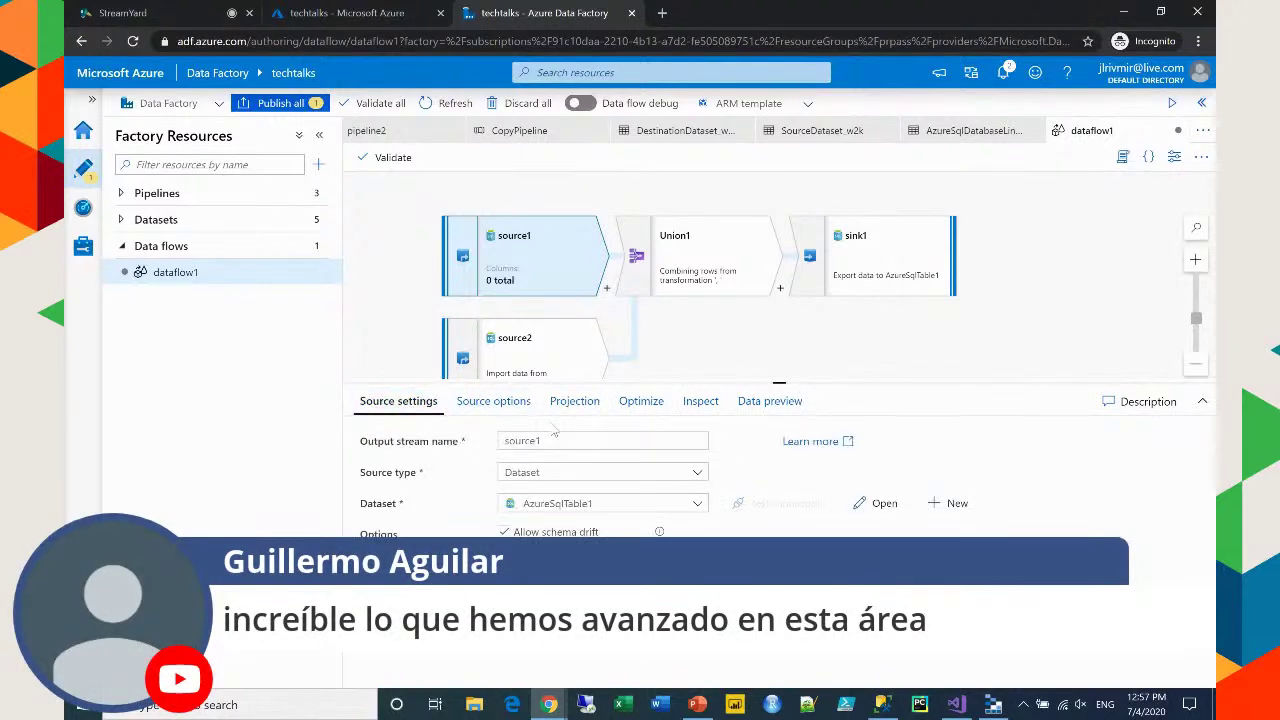
Select source2 in dataflow1 and open the dataset it uses
click(1068, 313)
click(571, 377)
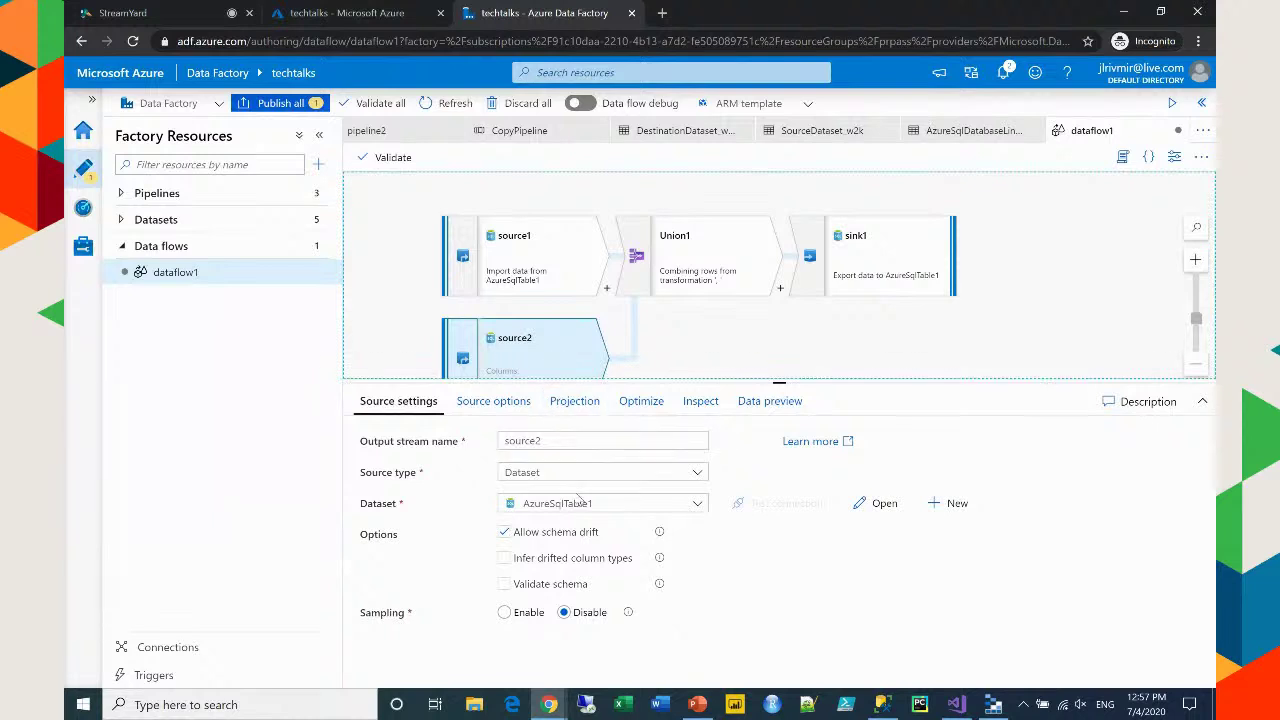
click(870, 503)
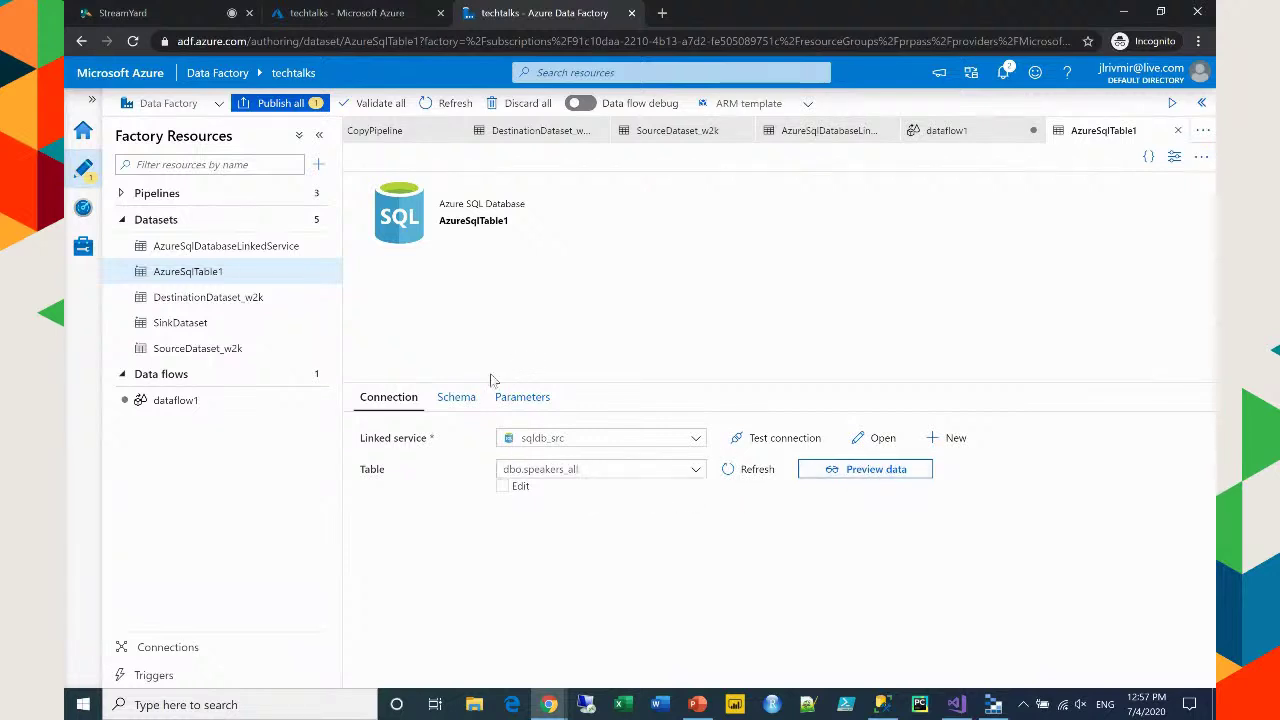
Return to dataflow1 and look through the transformations that can be added after source2
click(174, 408)
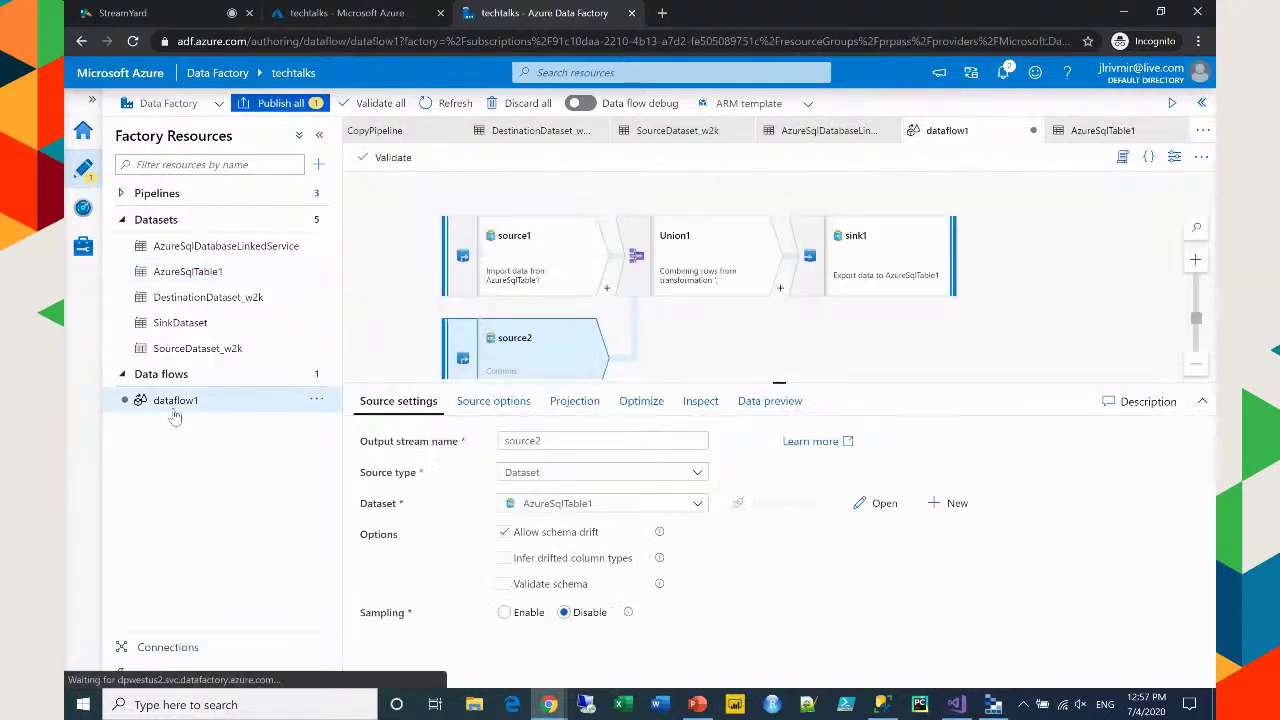
click(739, 341)
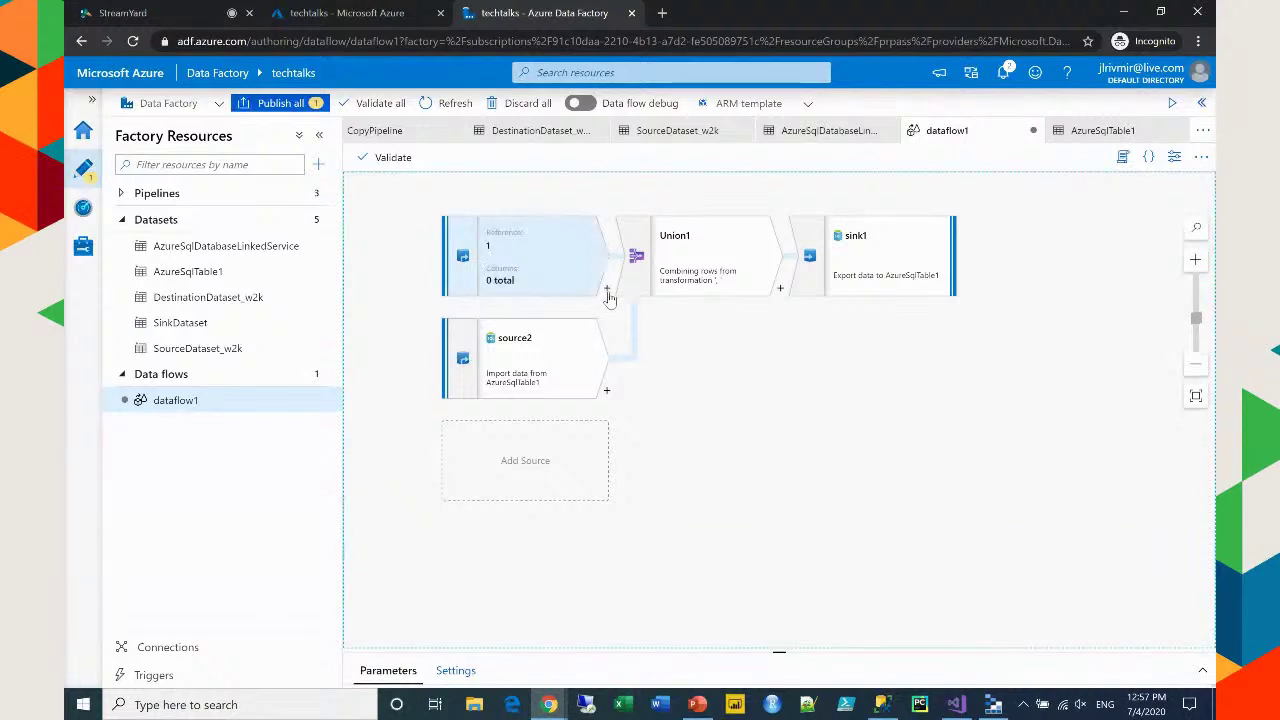
click(607, 391)
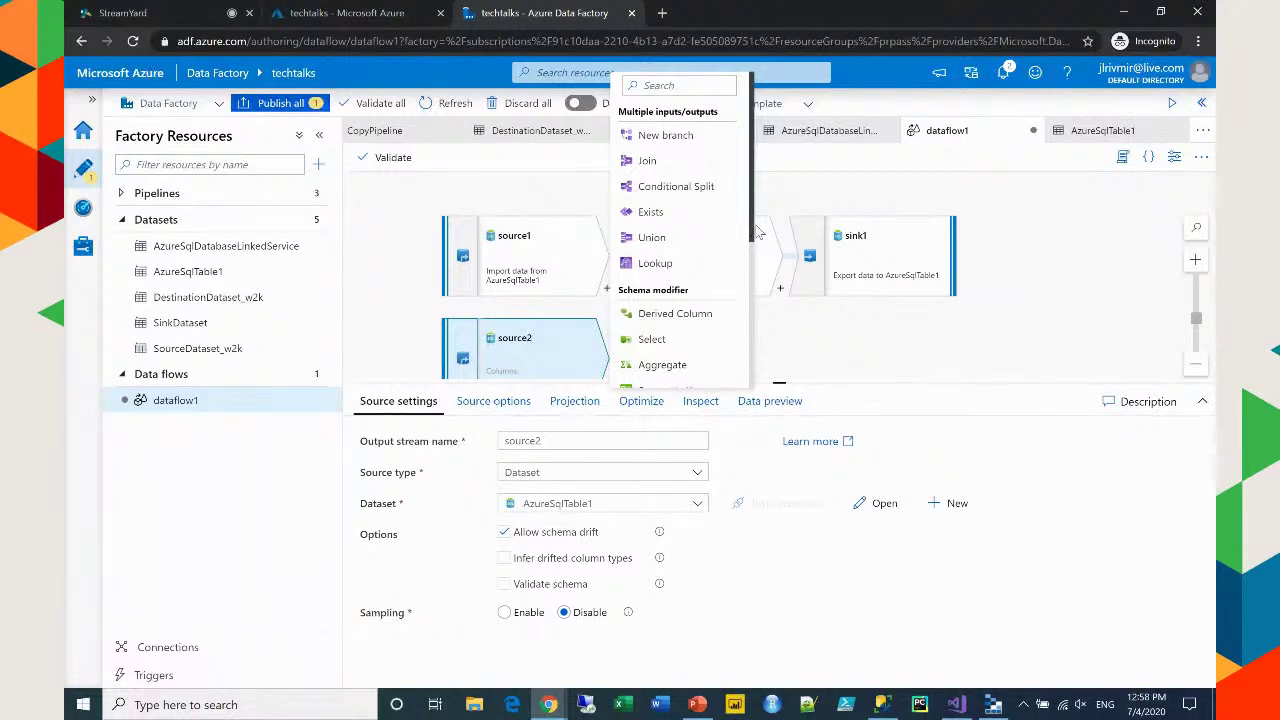
drag(752, 230, 757, 325)
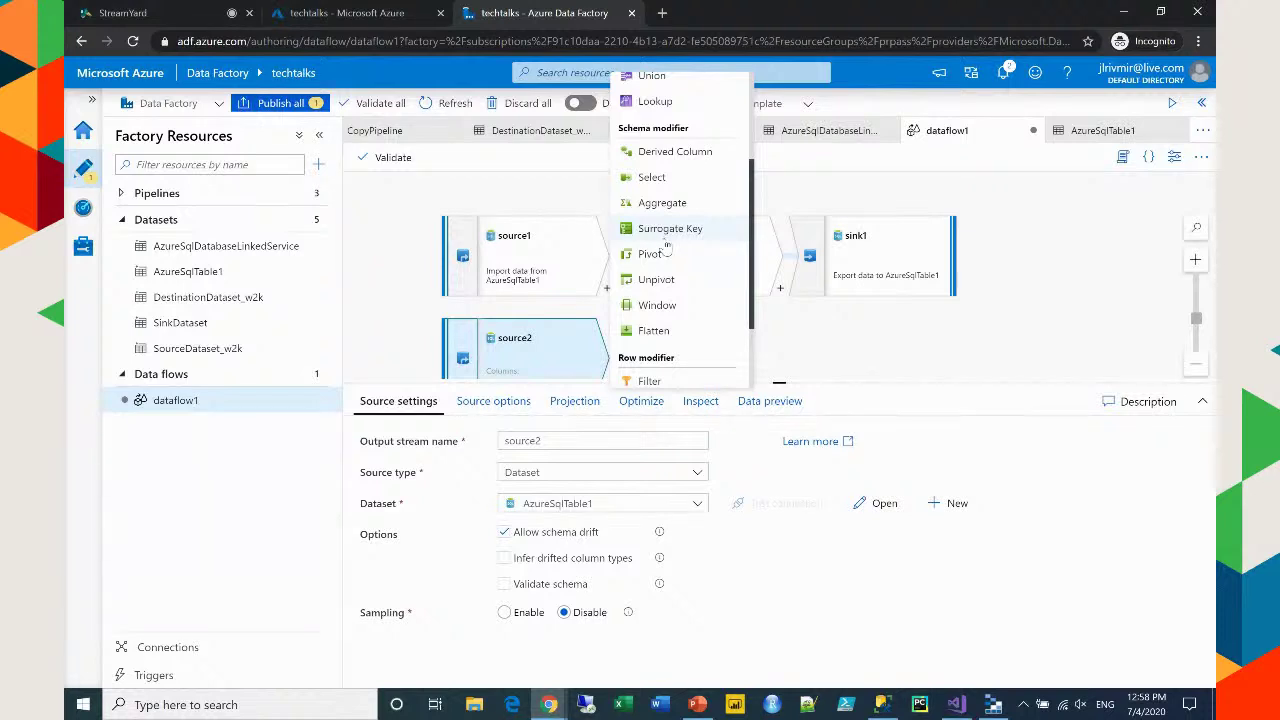
scroll(665, 210, down, 1)
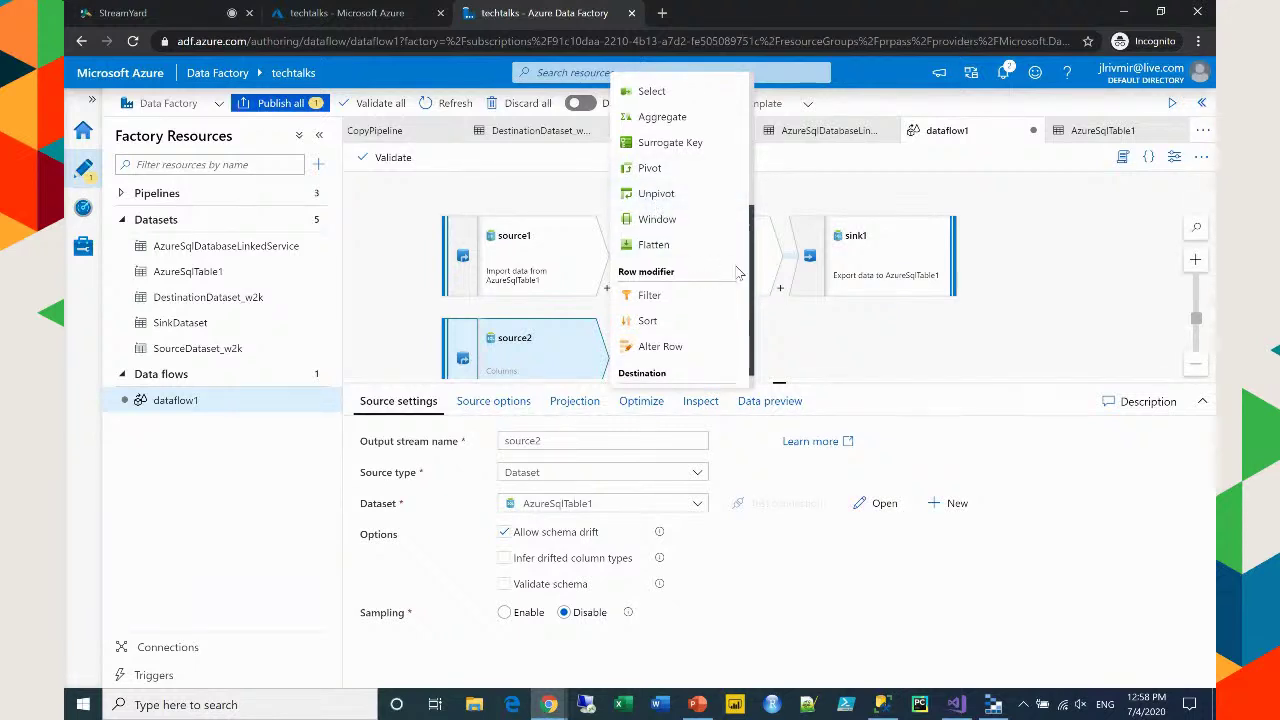
scroll(754, 245, down, 1)
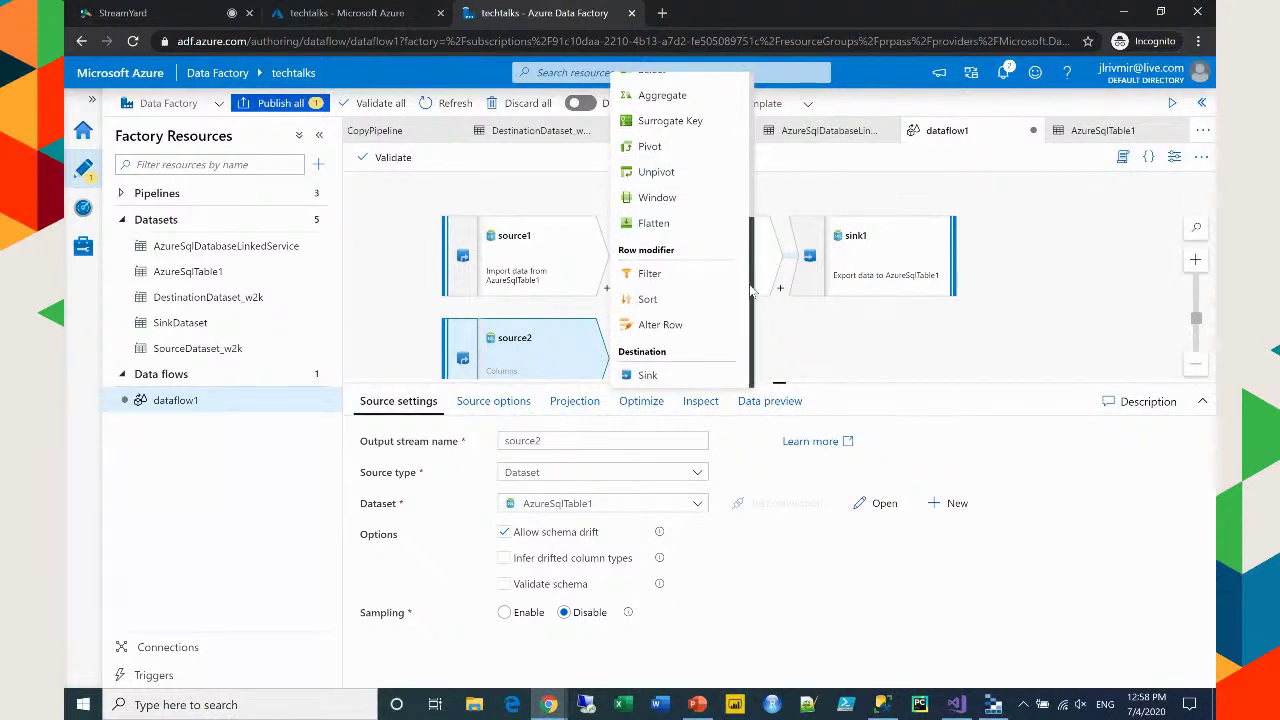
click(836, 344)
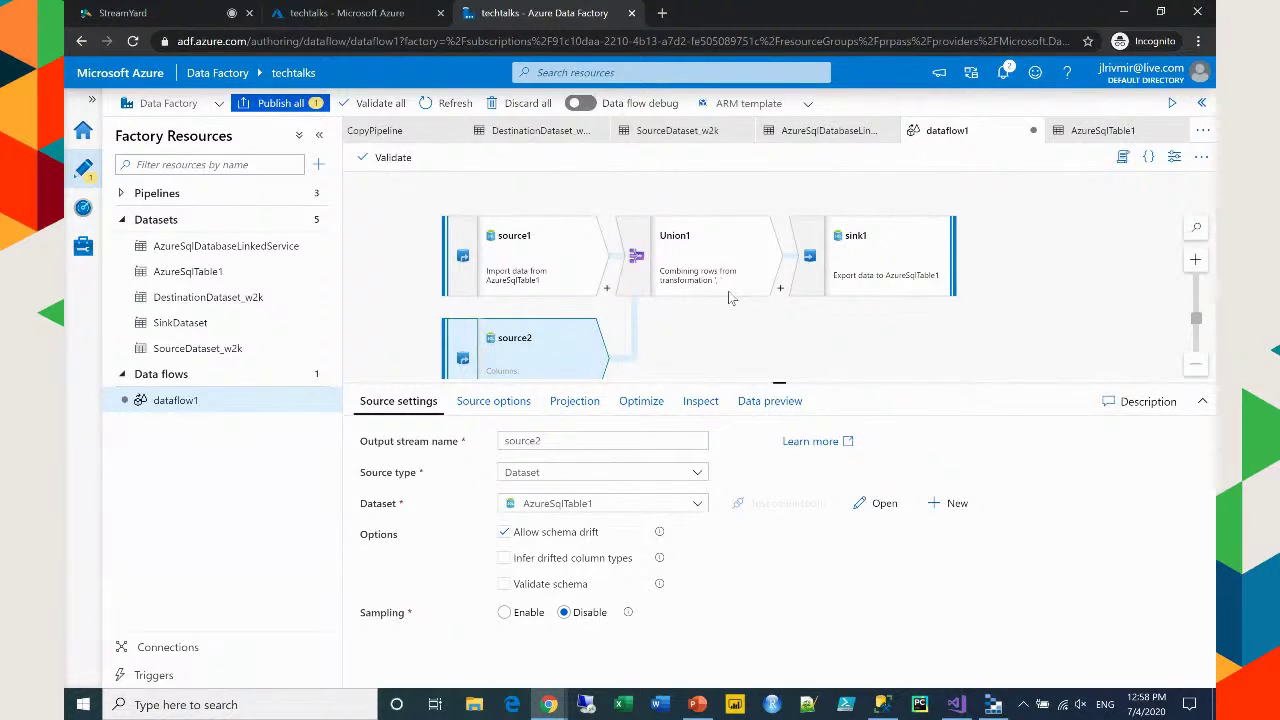
Review Union1's settings in dataflow1, including its incoming stream and the stream it is combined with
click(730, 295)
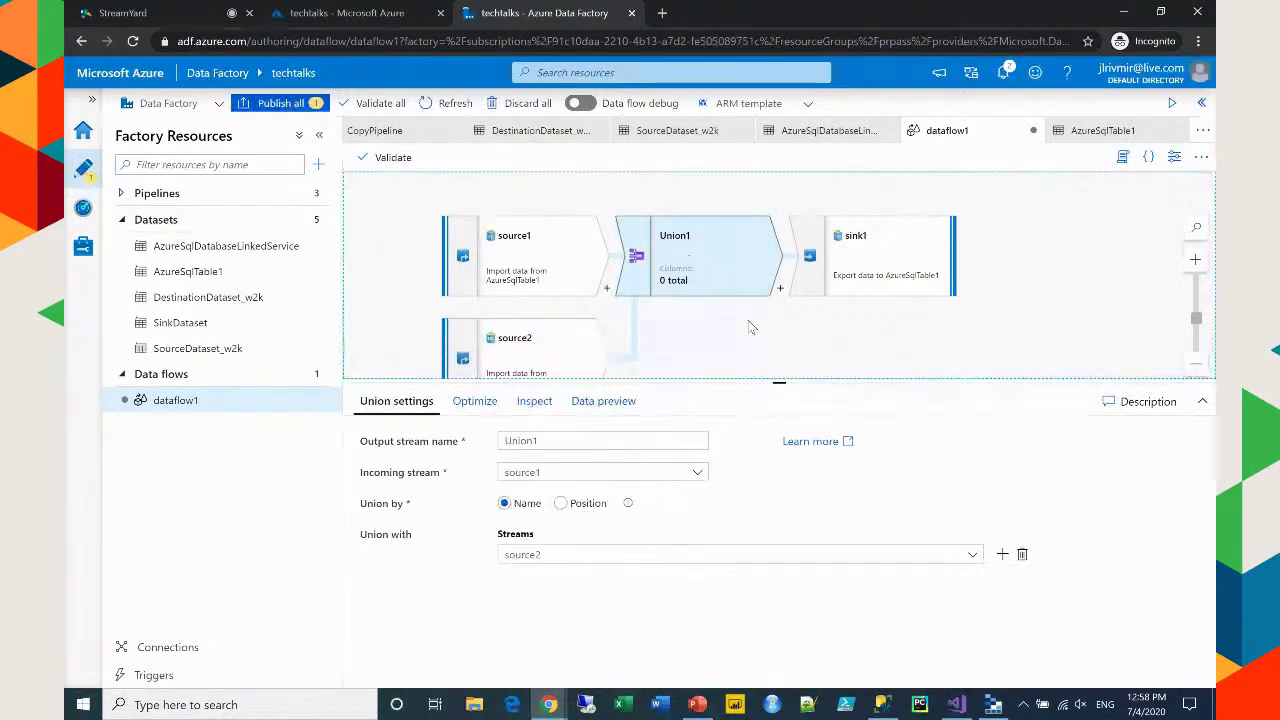
scroll(745, 326, down, 3)
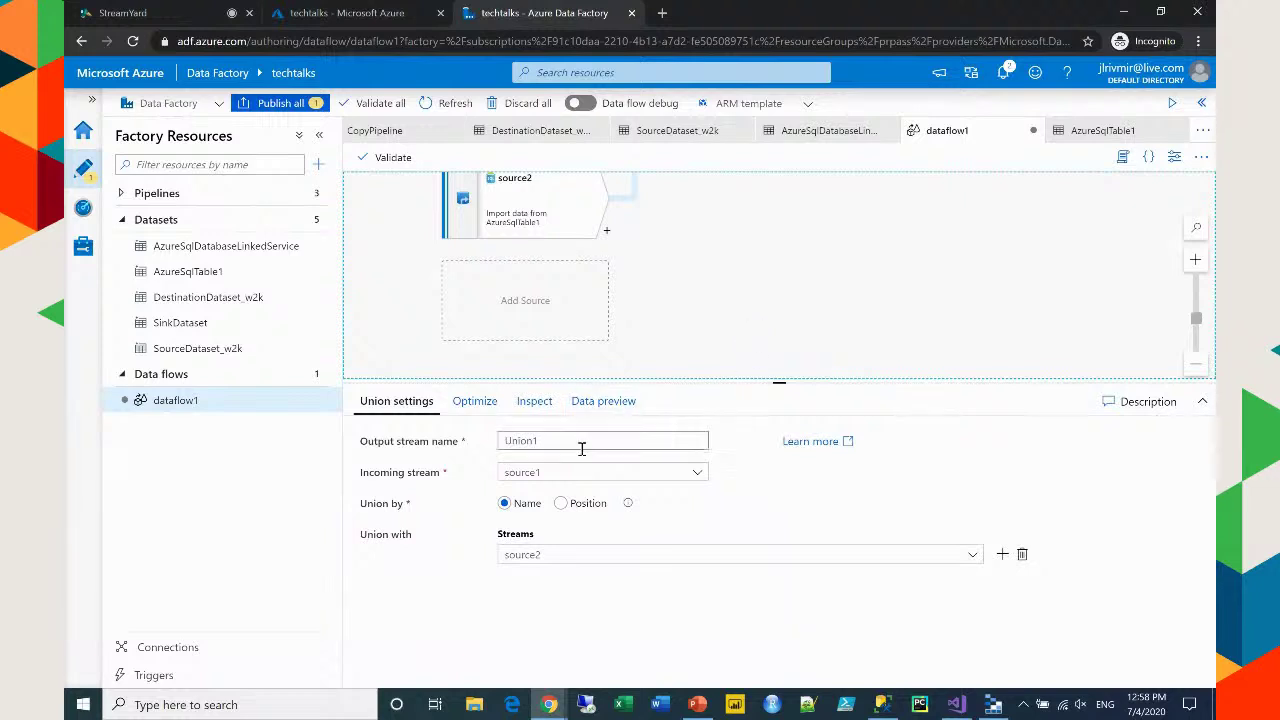
click(699, 474)
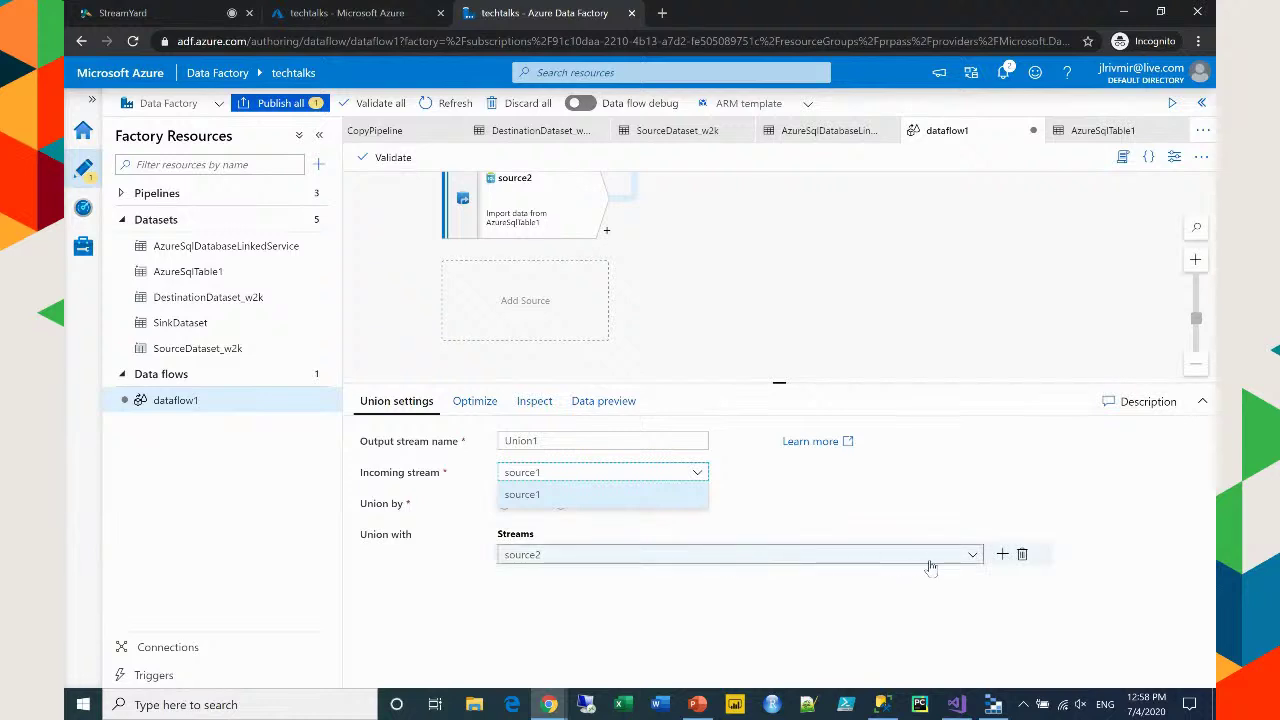
click(969, 566)
click(899, 518)
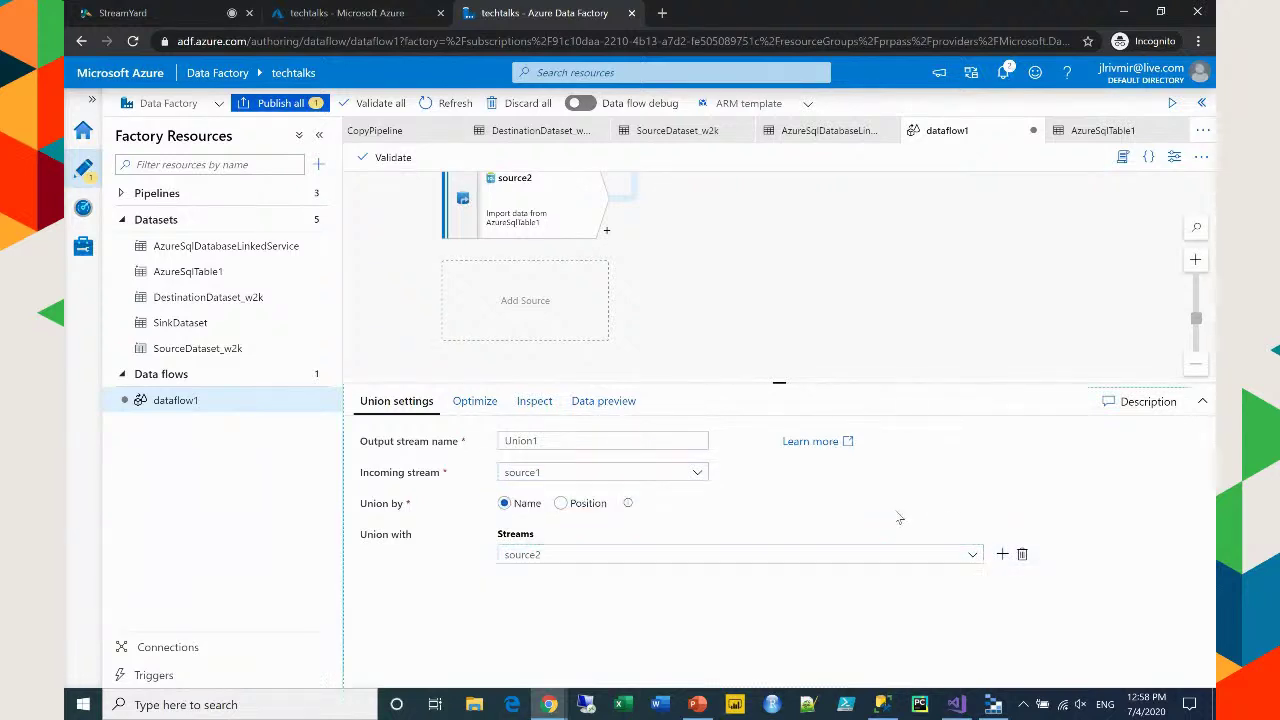
click(790, 298)
scroll(794, 311, up, 3)
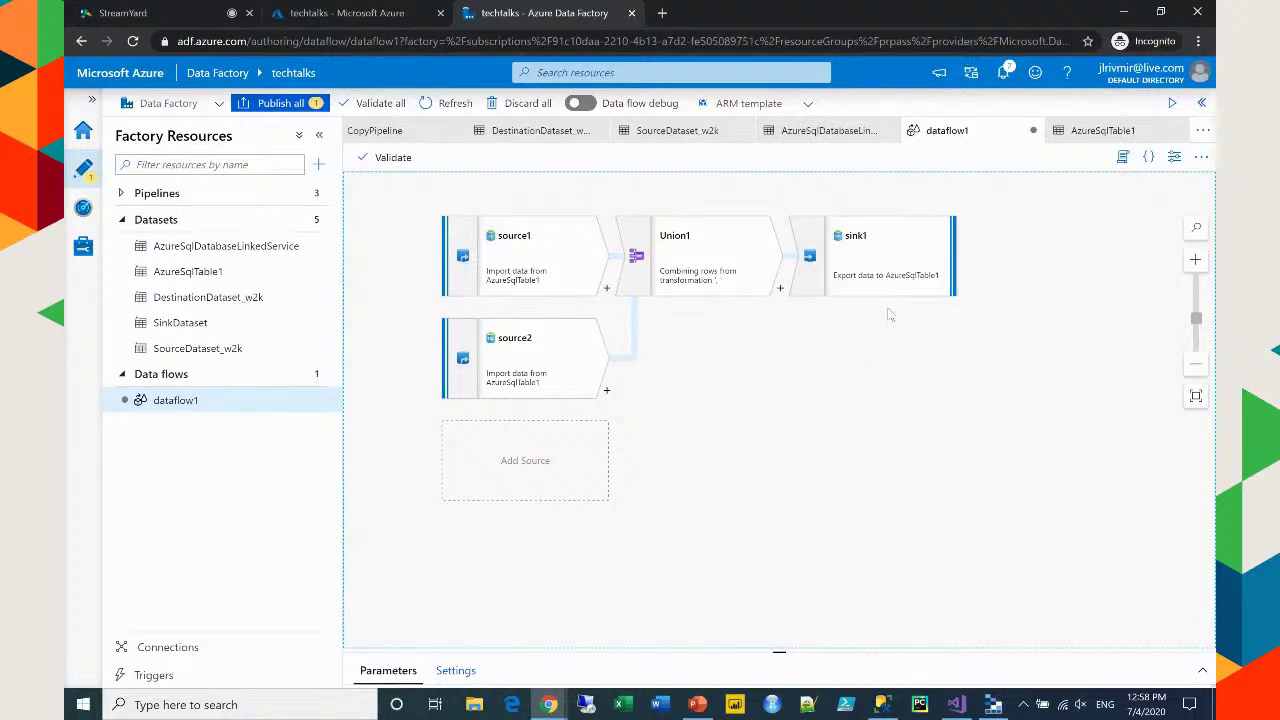
click(780, 290)
scroll(835, 445, down, 5)
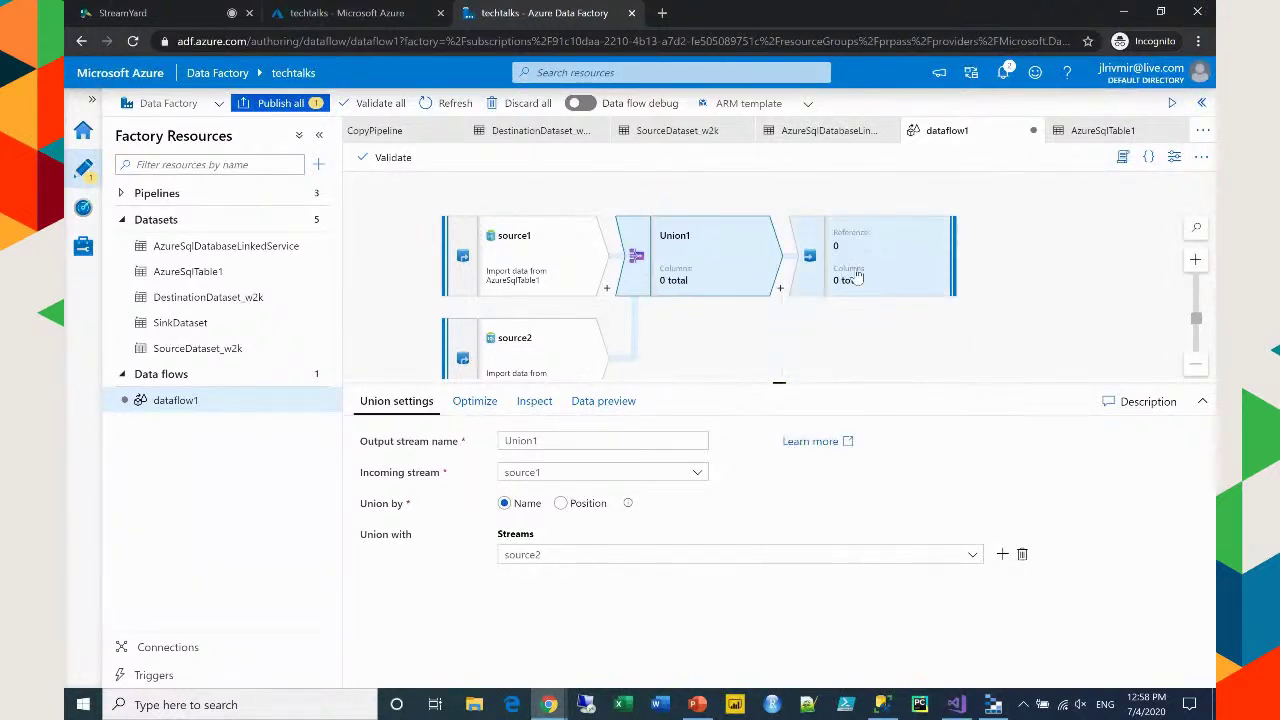
Review sink1's dataset and its update settings, and return to the whole data flow diagram
click(864, 300)
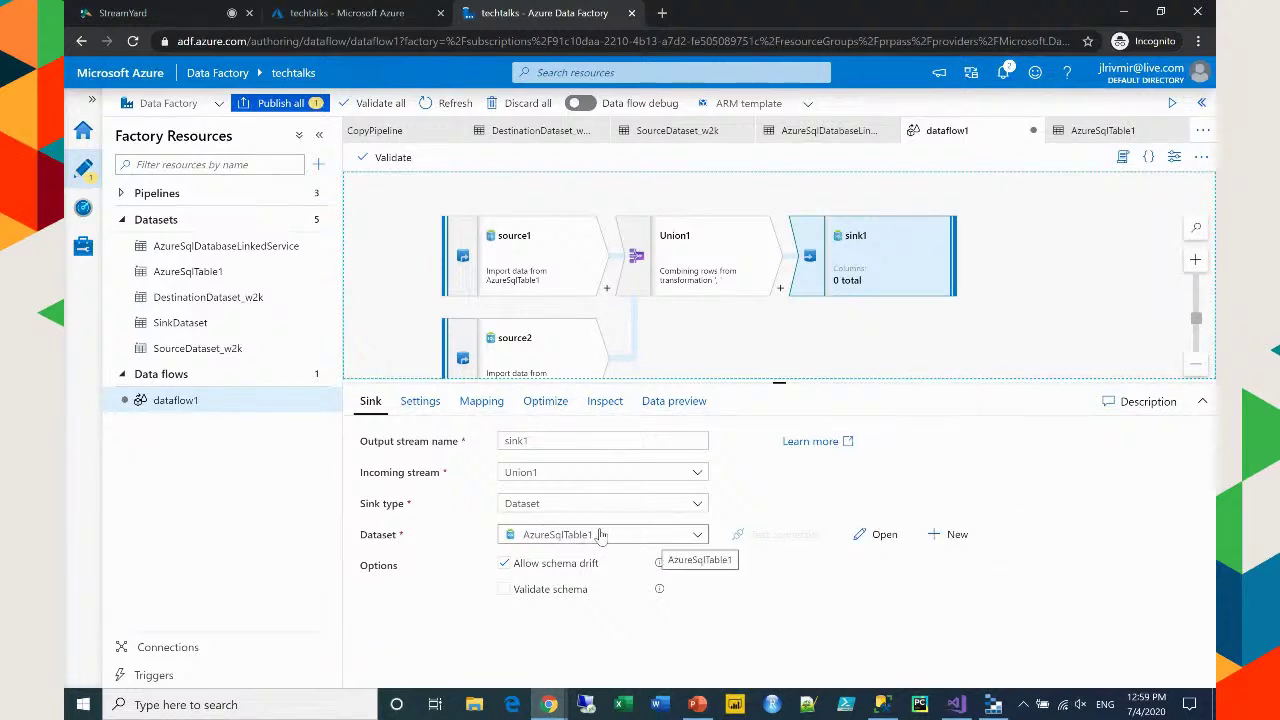
click(424, 408)
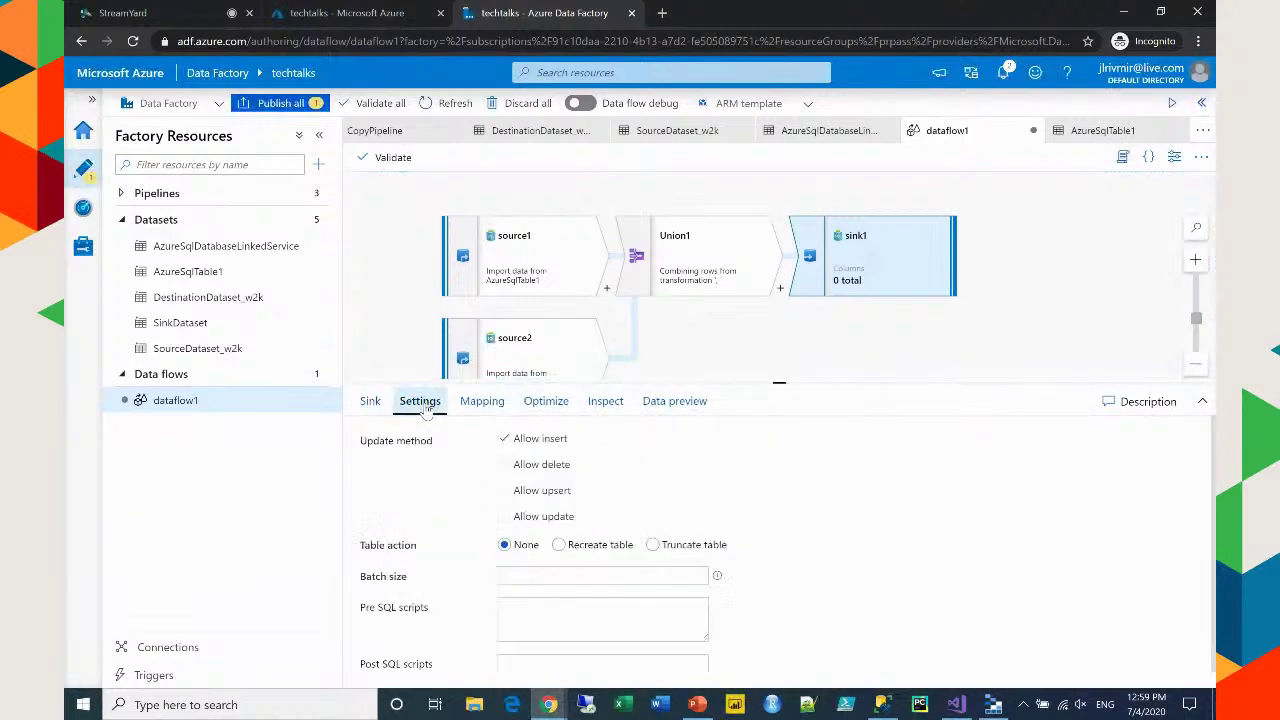
click(371, 410)
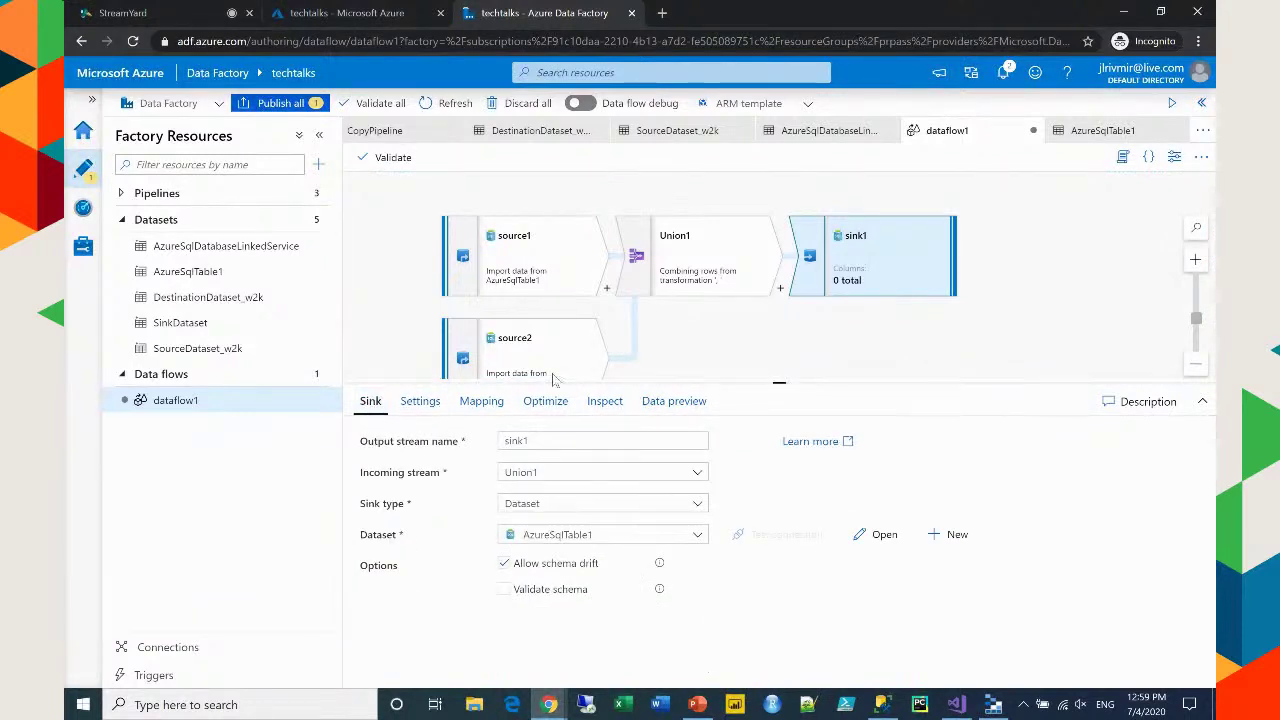
drag(779, 382, 787, 430)
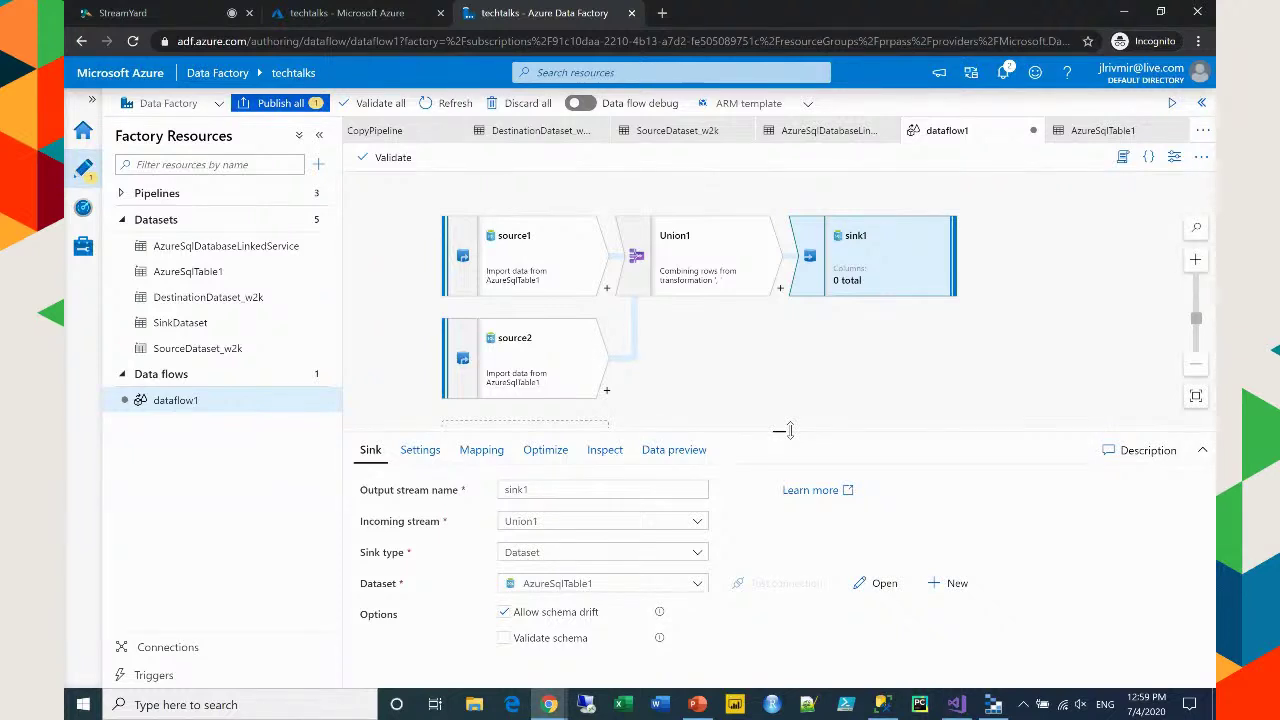
click(797, 376)
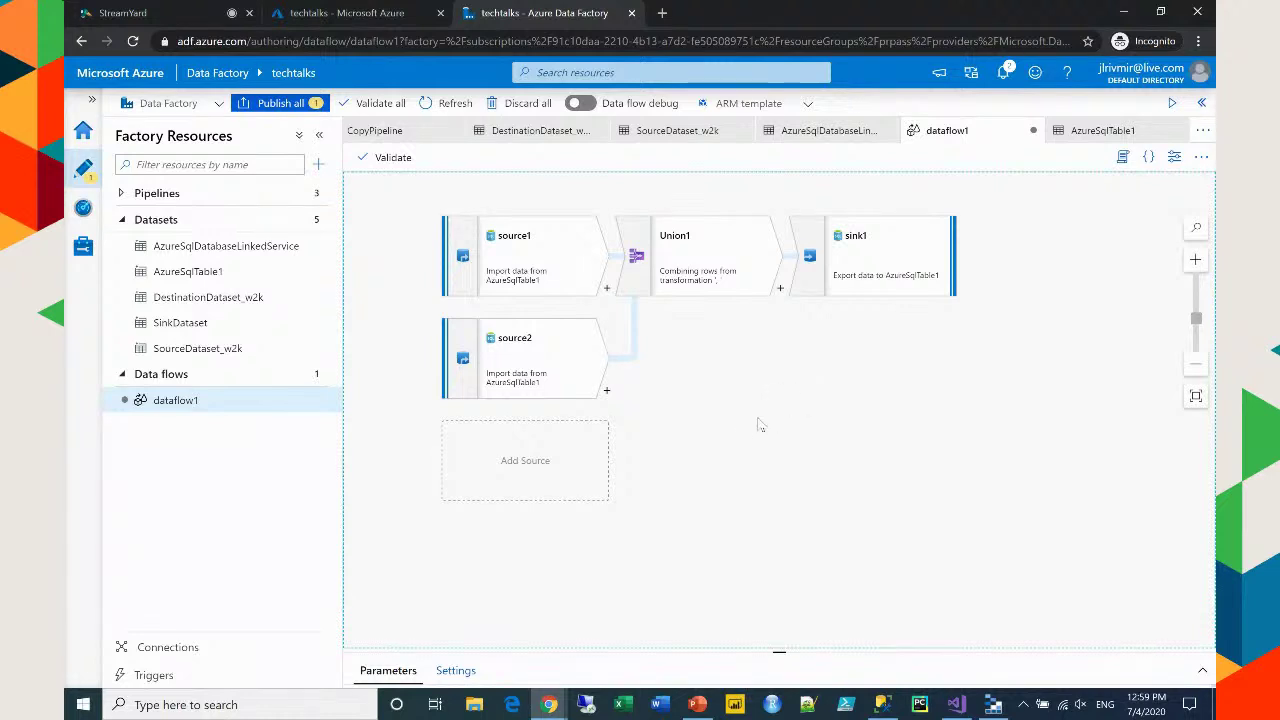
Create a new empty pipeline in the factory
click(128, 193)
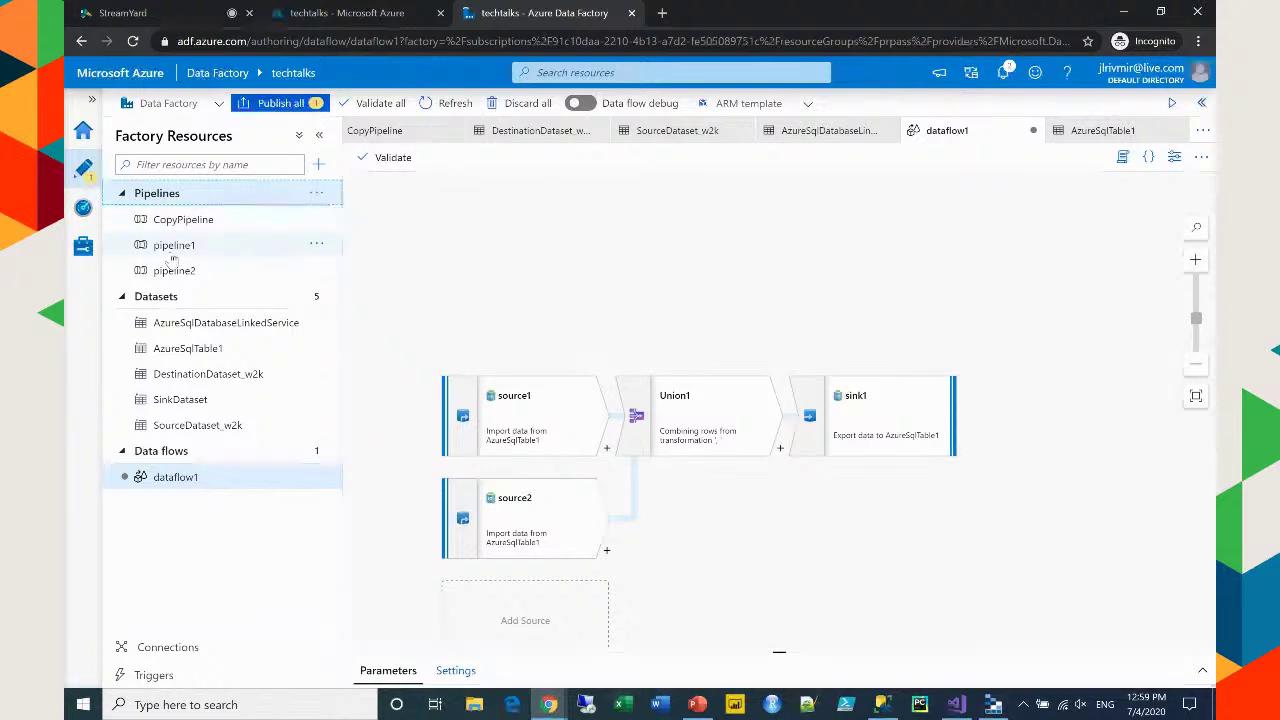
click(316, 193)
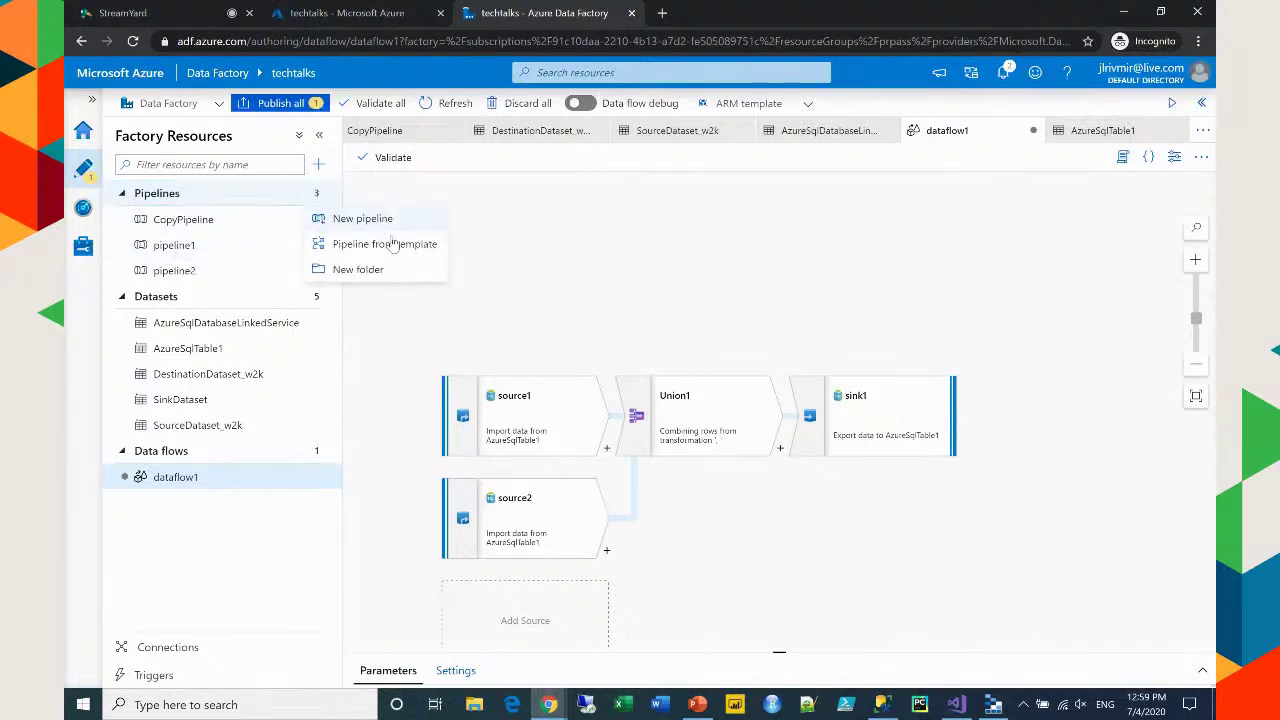
click(365, 219)
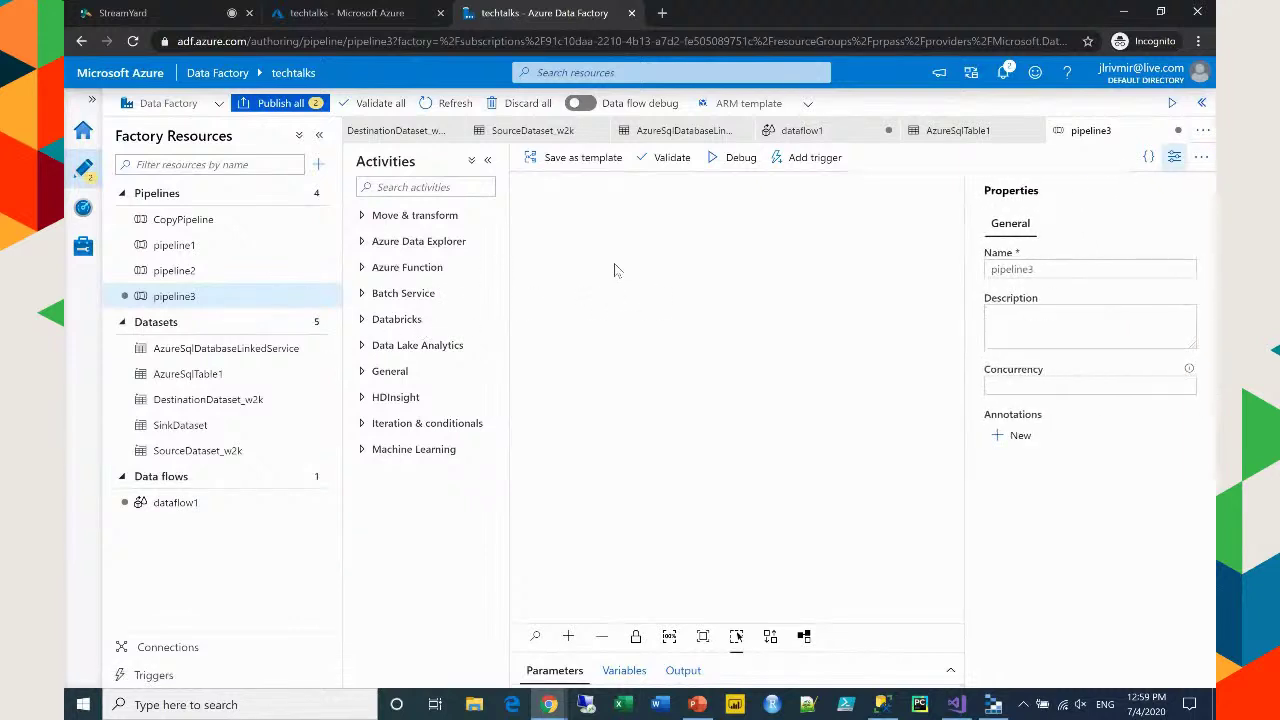
Find the Data flow activity by searching for "dat" and add it to pipeline3, using the existing dataflow1
click(412, 187)
text(dat)
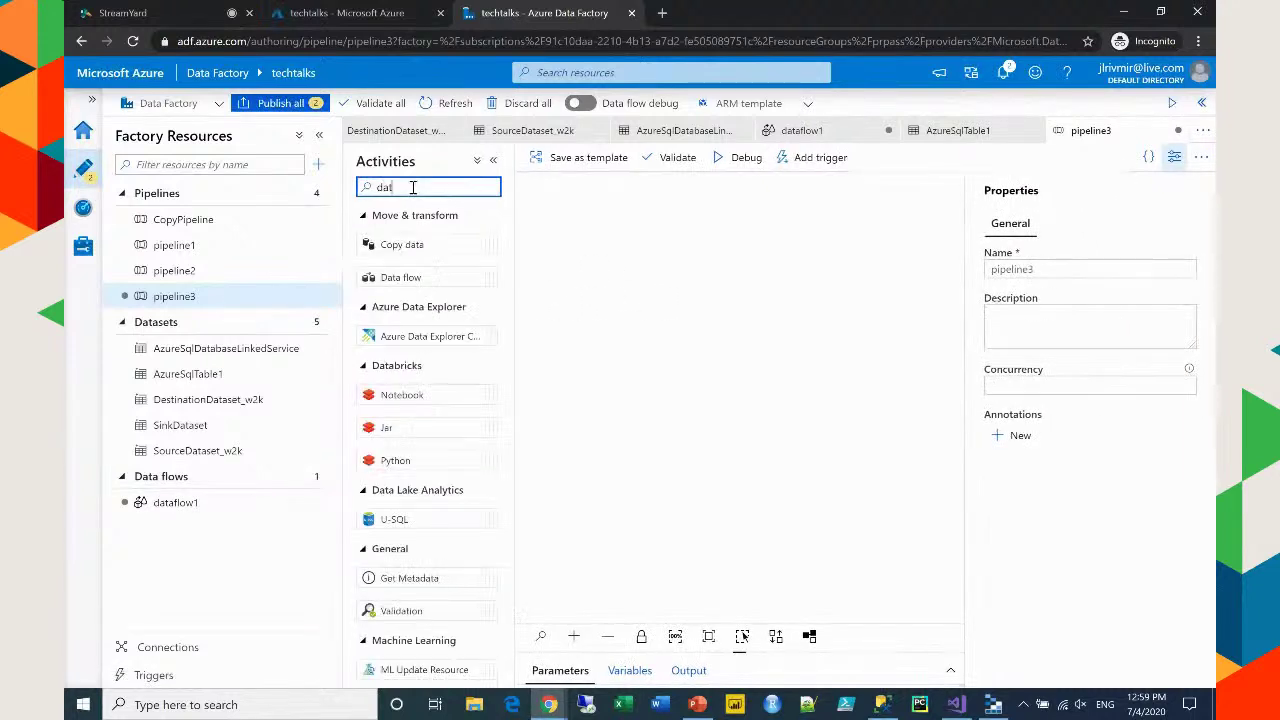
drag(410, 277, 714, 289)
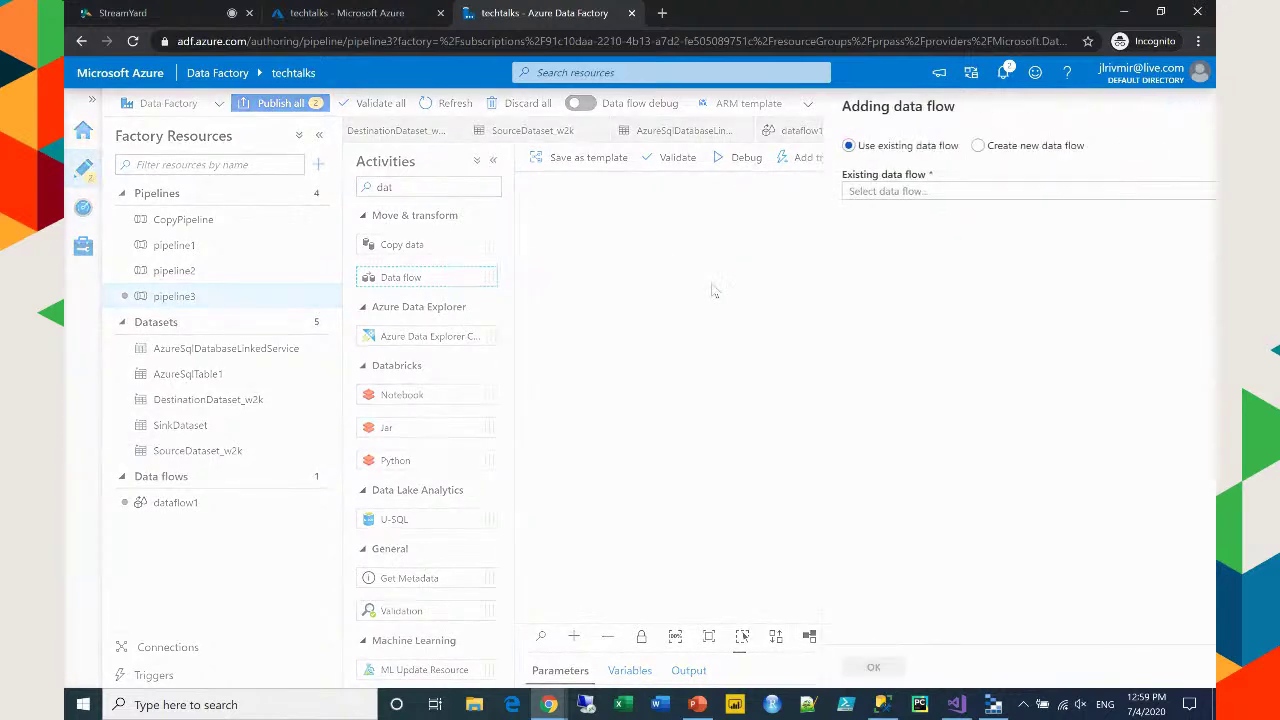
click(780, 191)
click(782, 215)
click(761, 667)
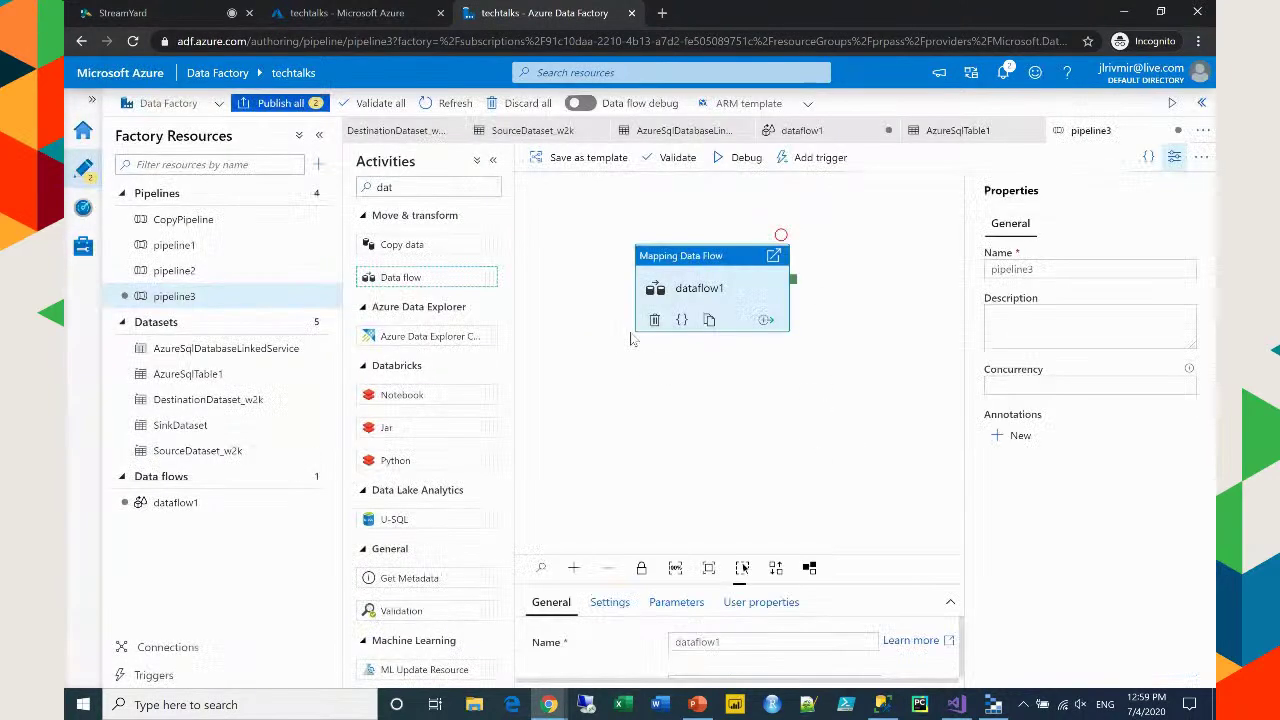
click(866, 345)
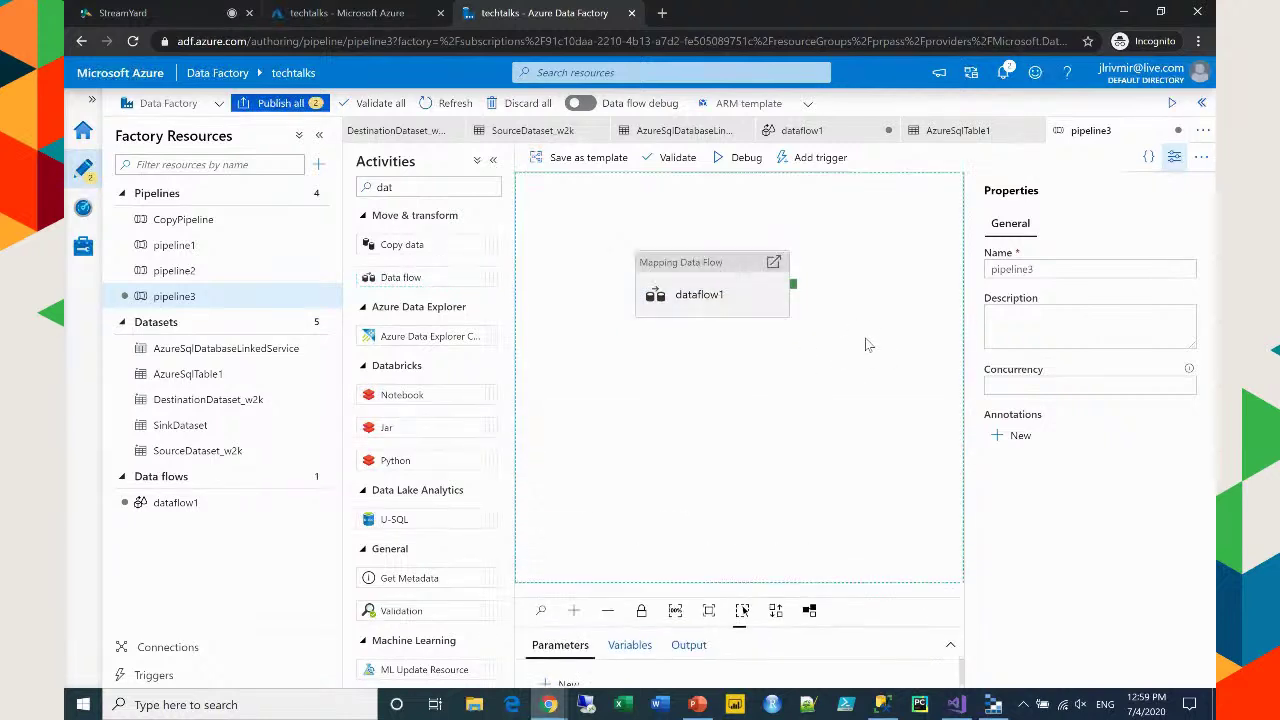
click(659, 279)
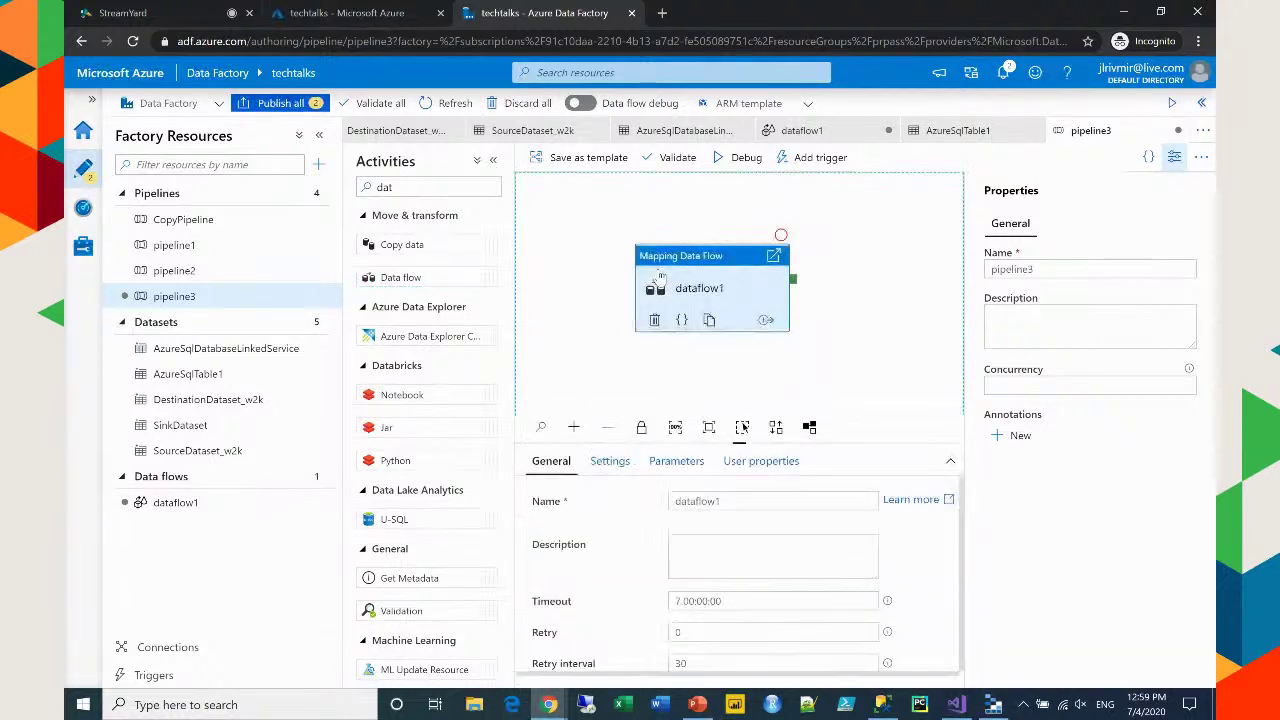
click(815, 158)
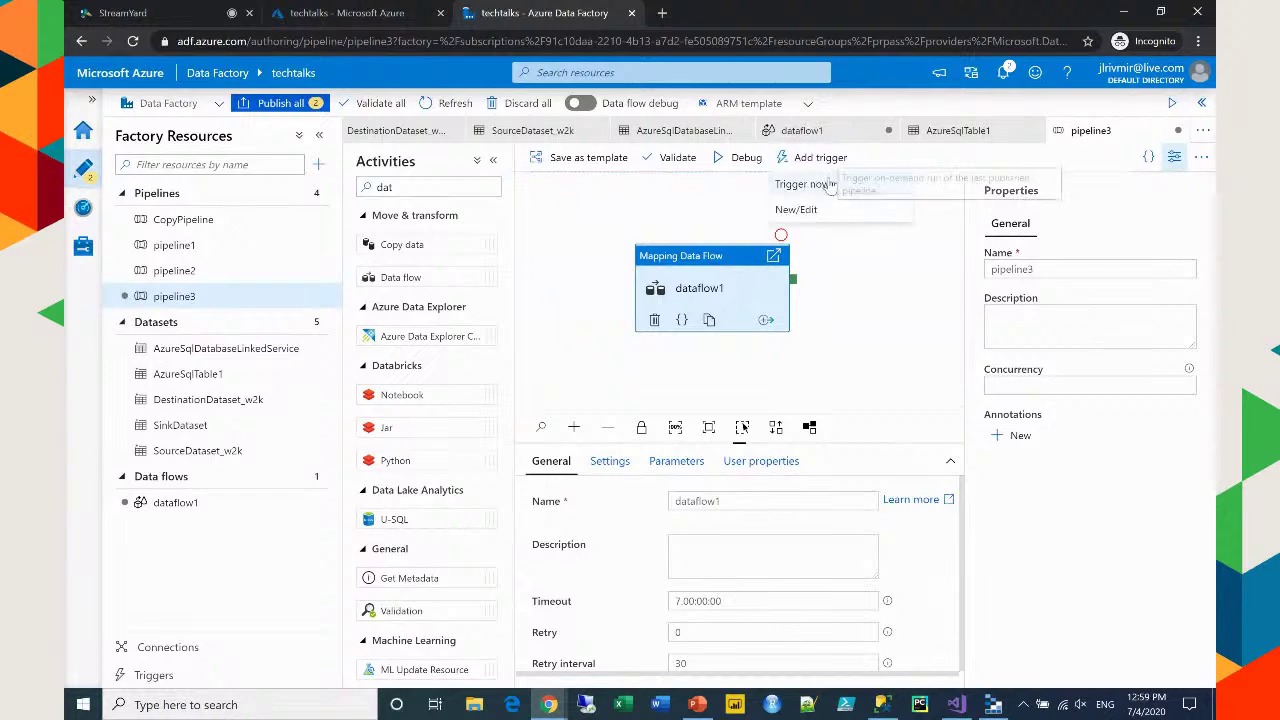
click(826, 186)
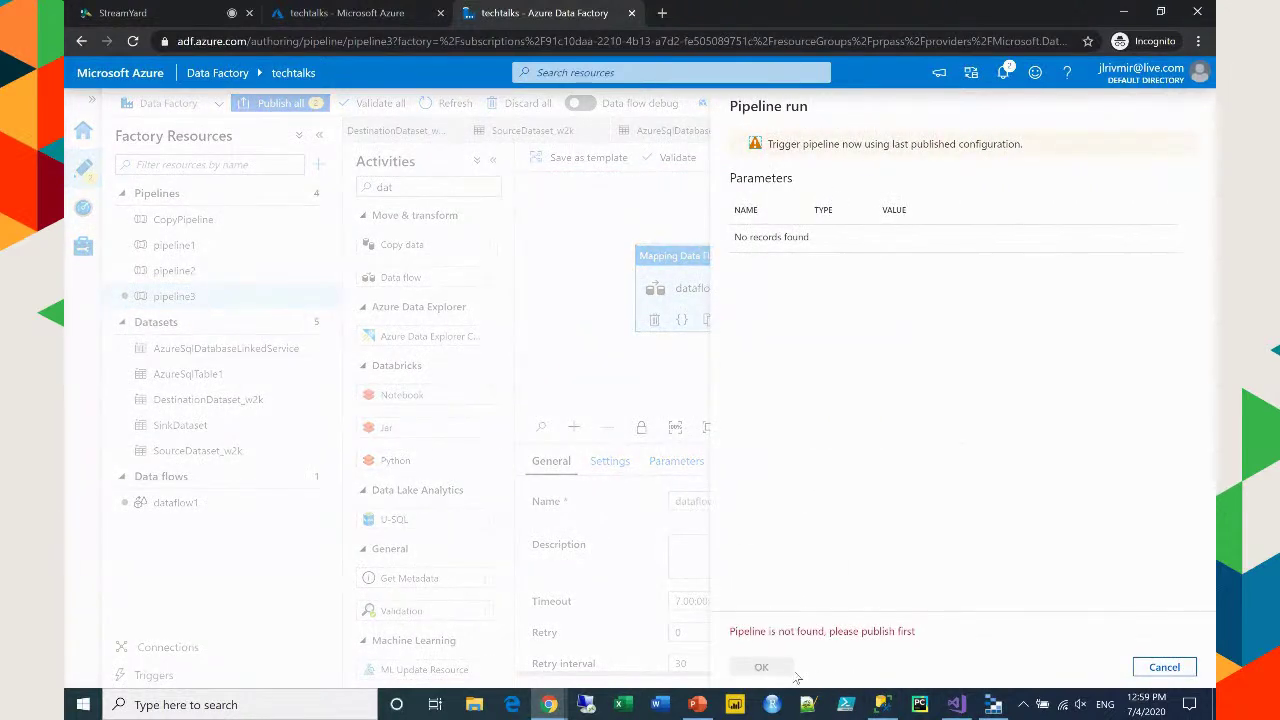
click(1164, 667)
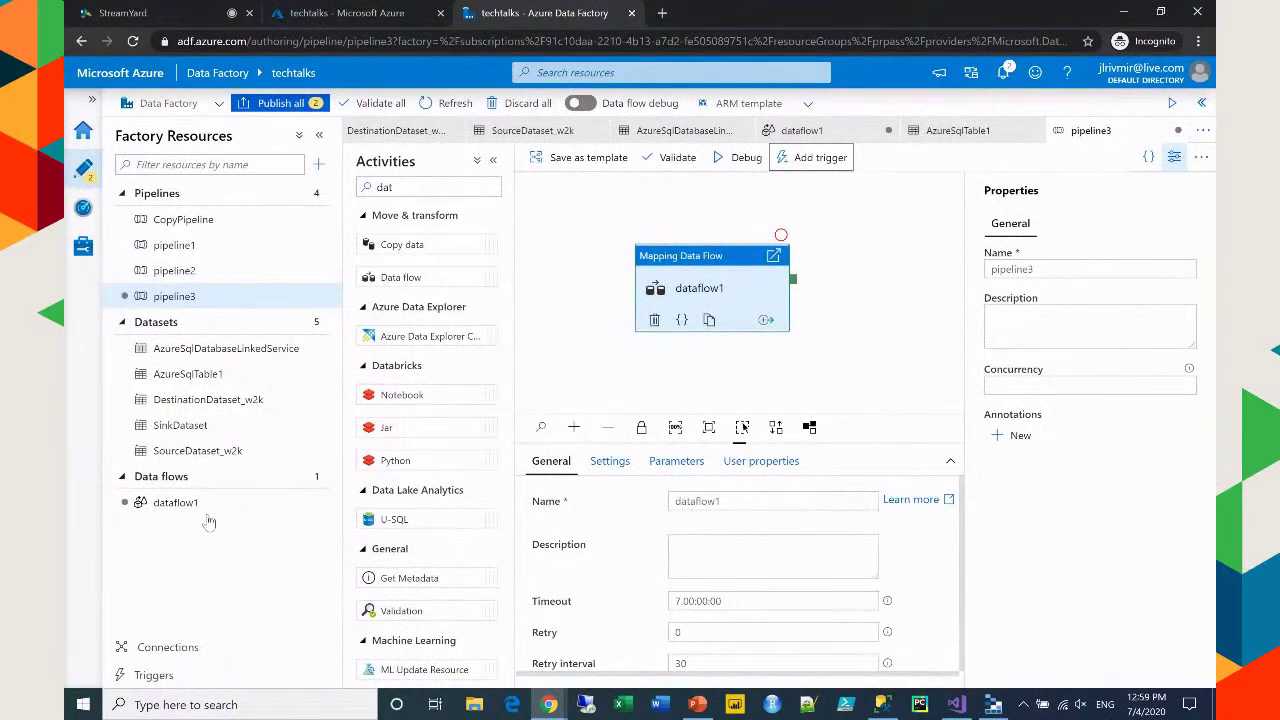
Open dataflow1 and publish all pending changes, covering the new pipeline3 and the edited dataflow1
click(178, 503)
click(281, 103)
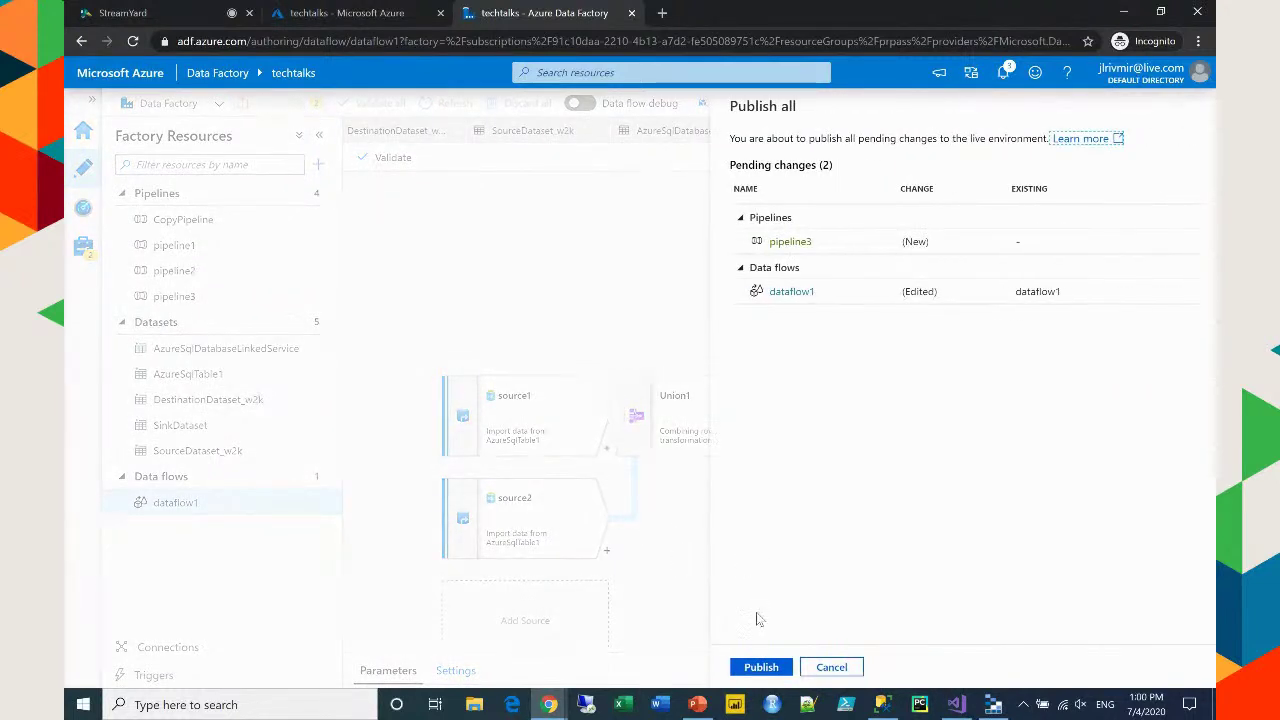
click(770, 667)
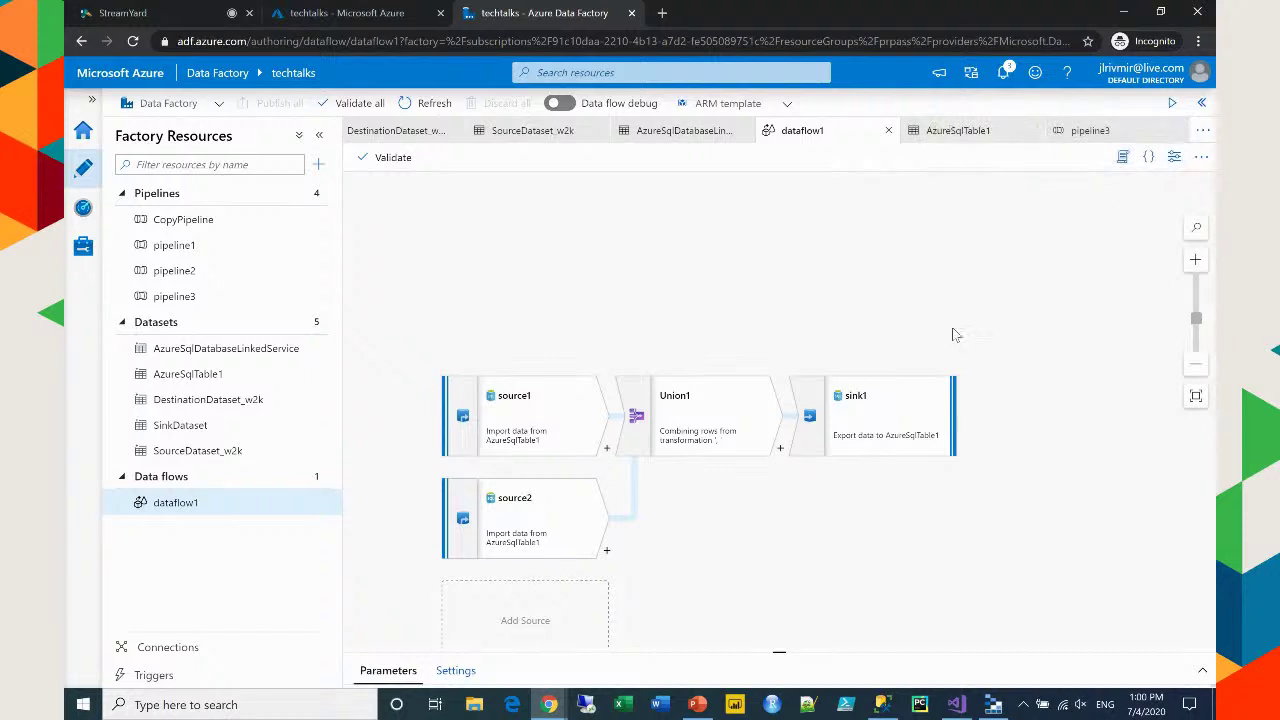
Return to pipeline3, trigger an on-demand run of its published version, and dismiss the run notification
click(172, 305)
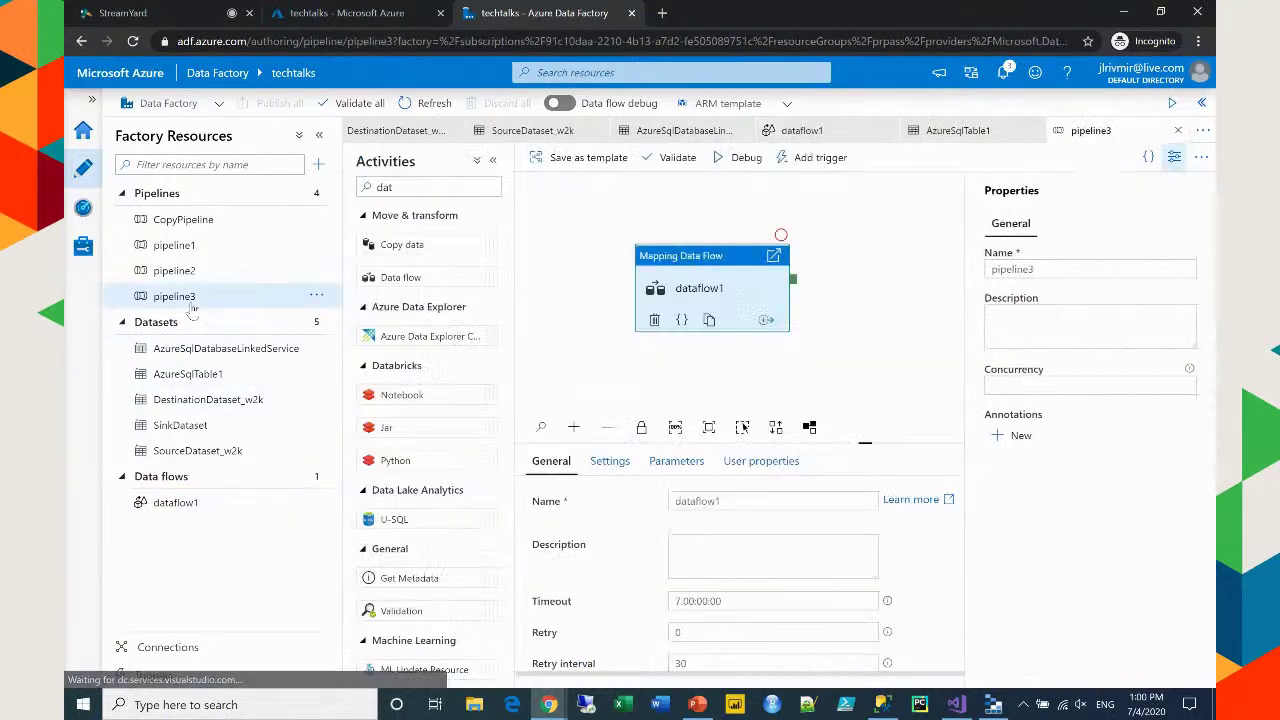
click(1040, 272)
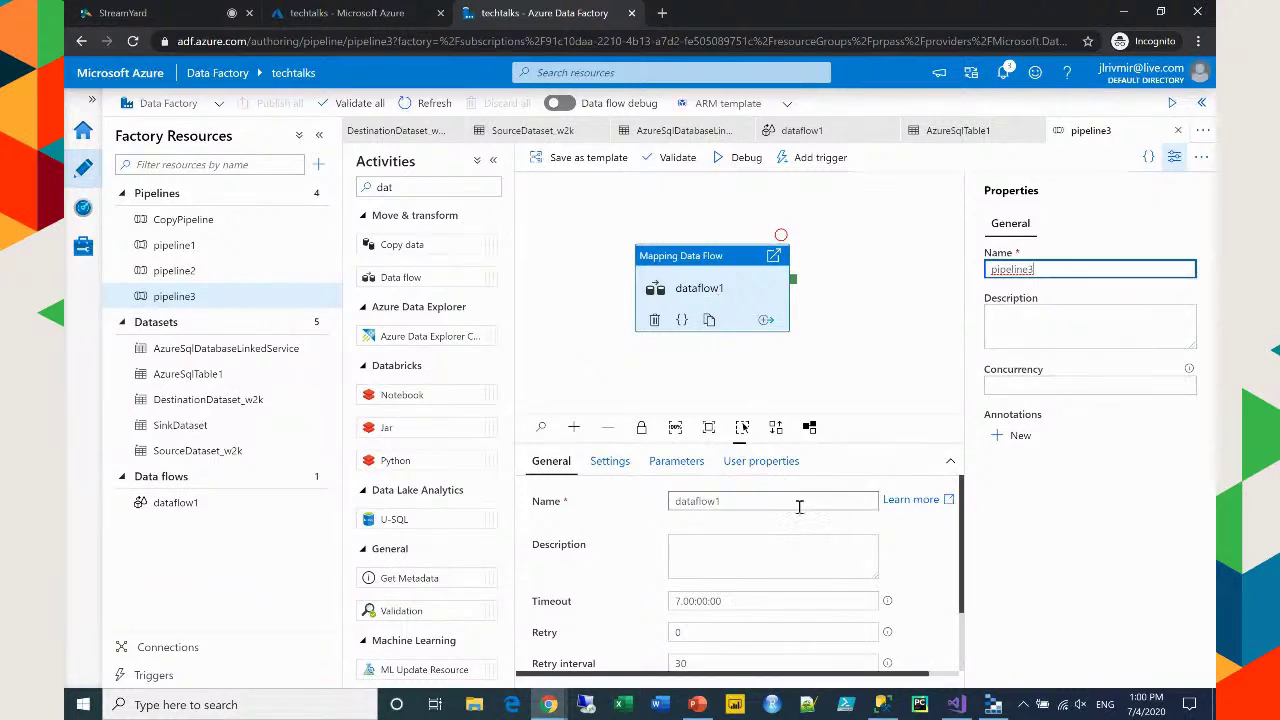
click(751, 505)
click(870, 360)
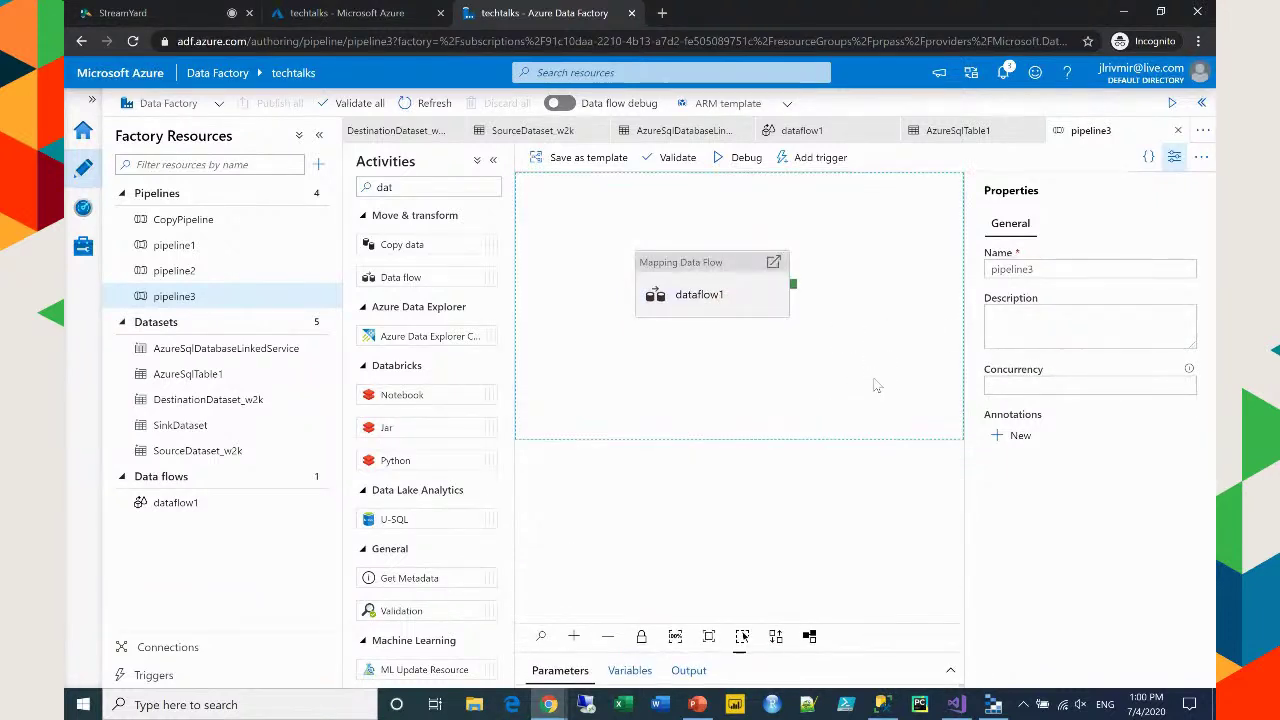
click(815, 157)
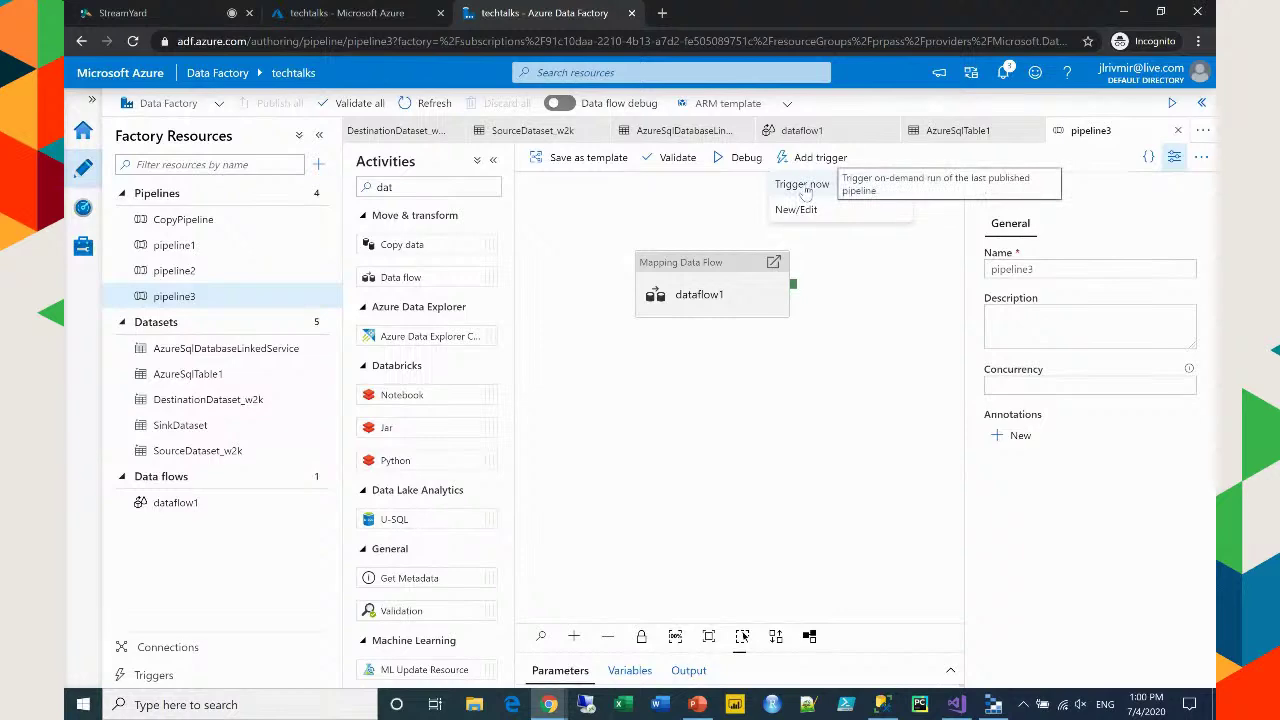
click(803, 185)
click(760, 669)
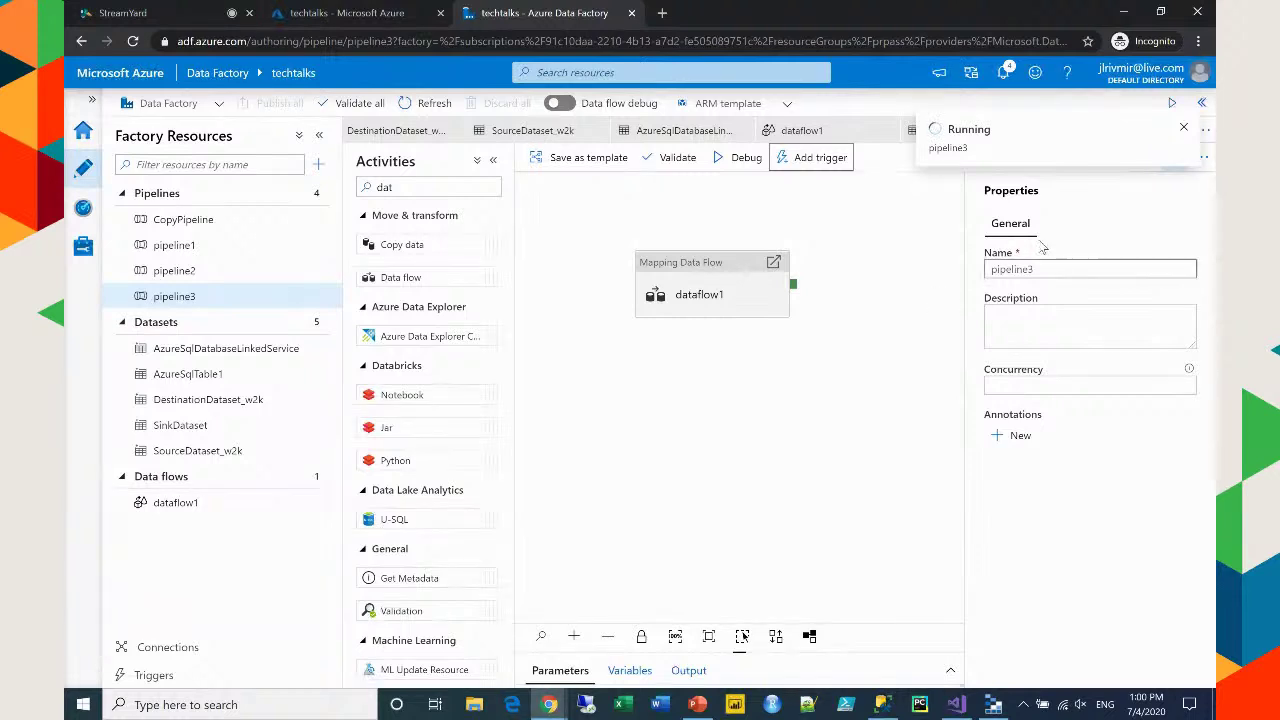
click(1184, 131)
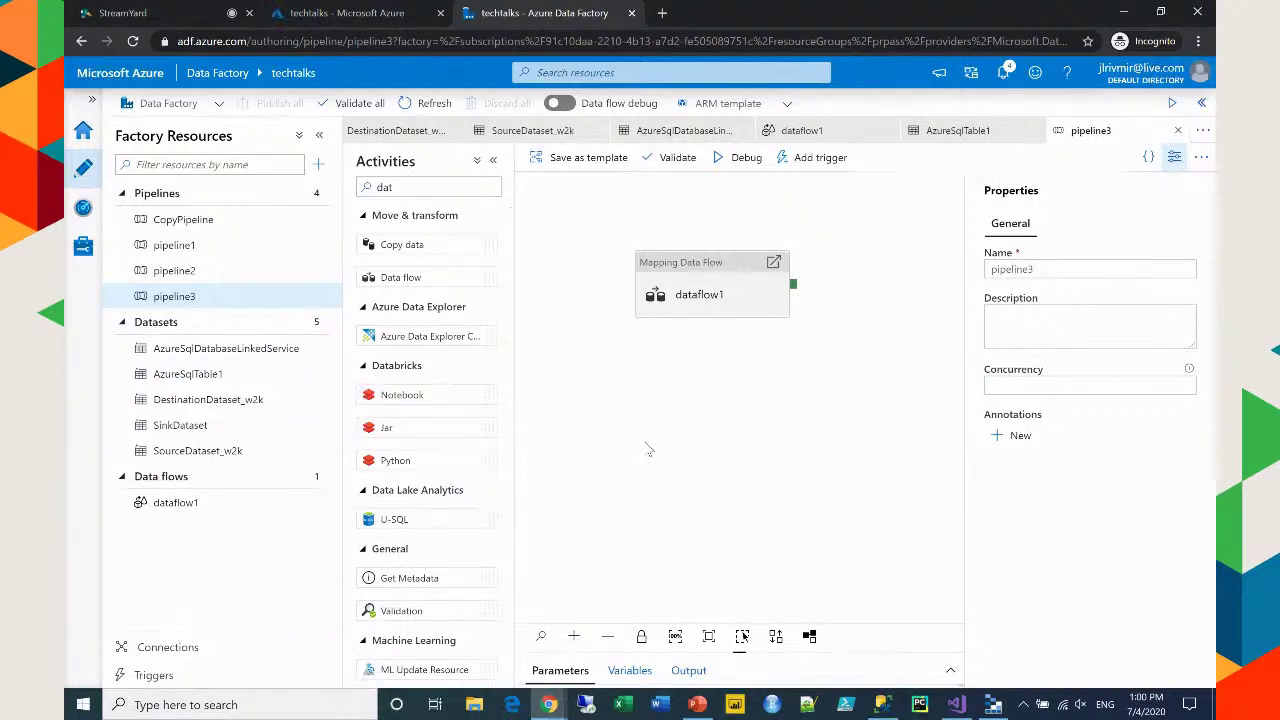
click(693, 264)
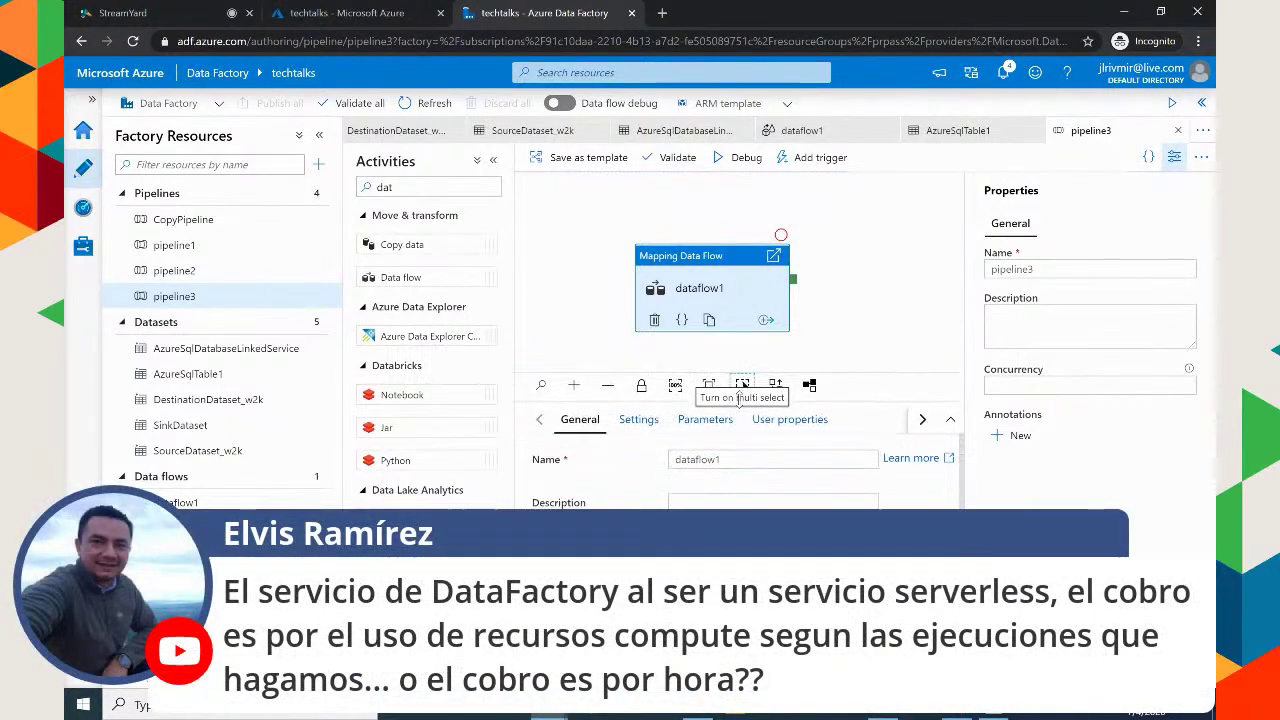
click(902, 325)
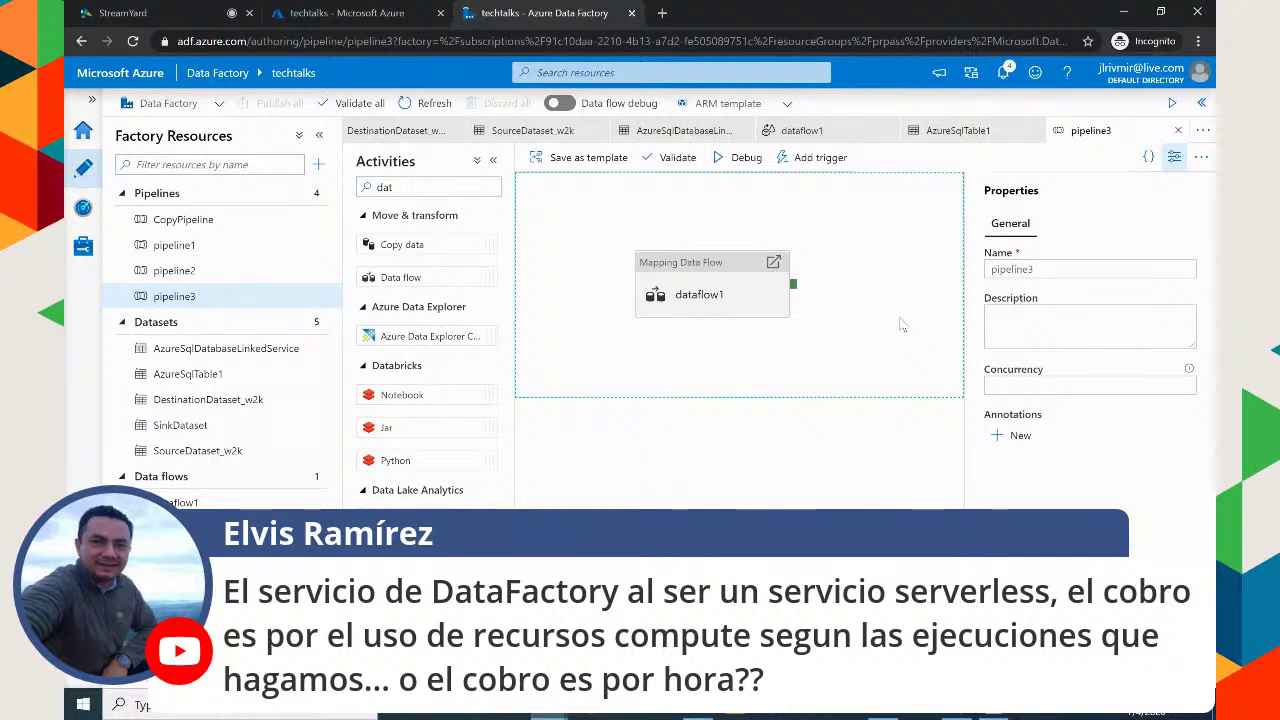
click(705, 268)
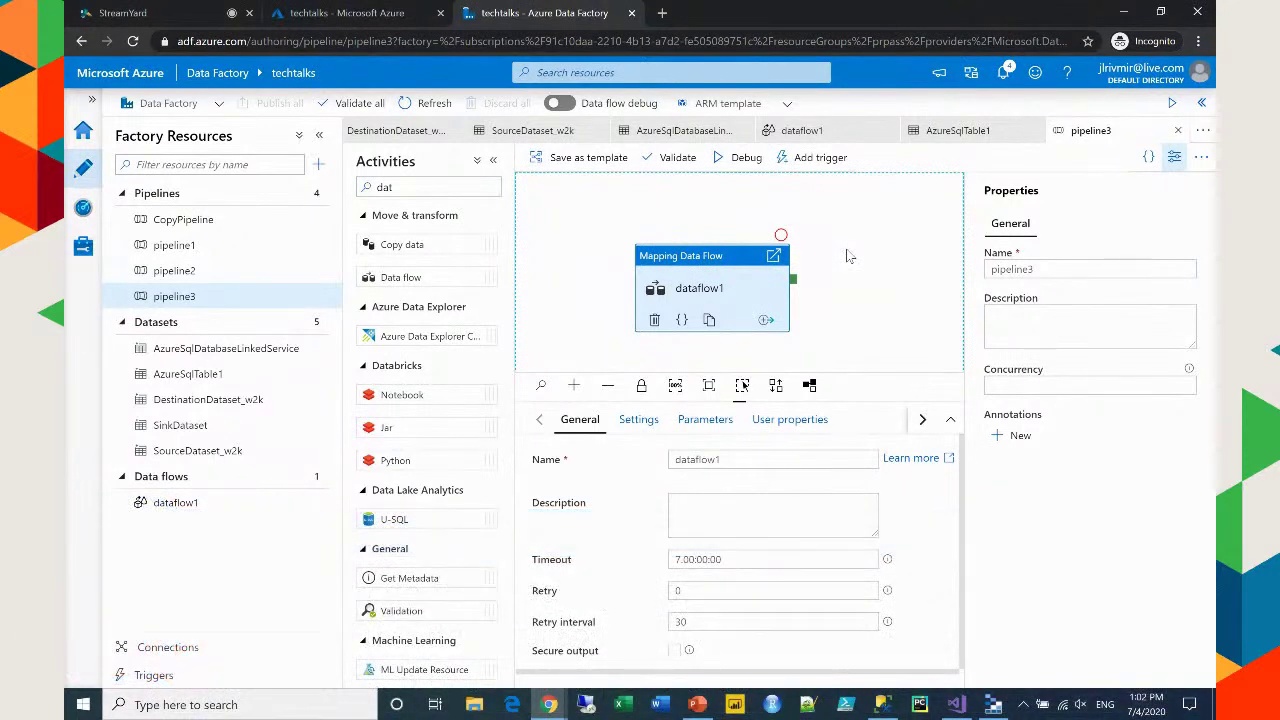
click(705, 262)
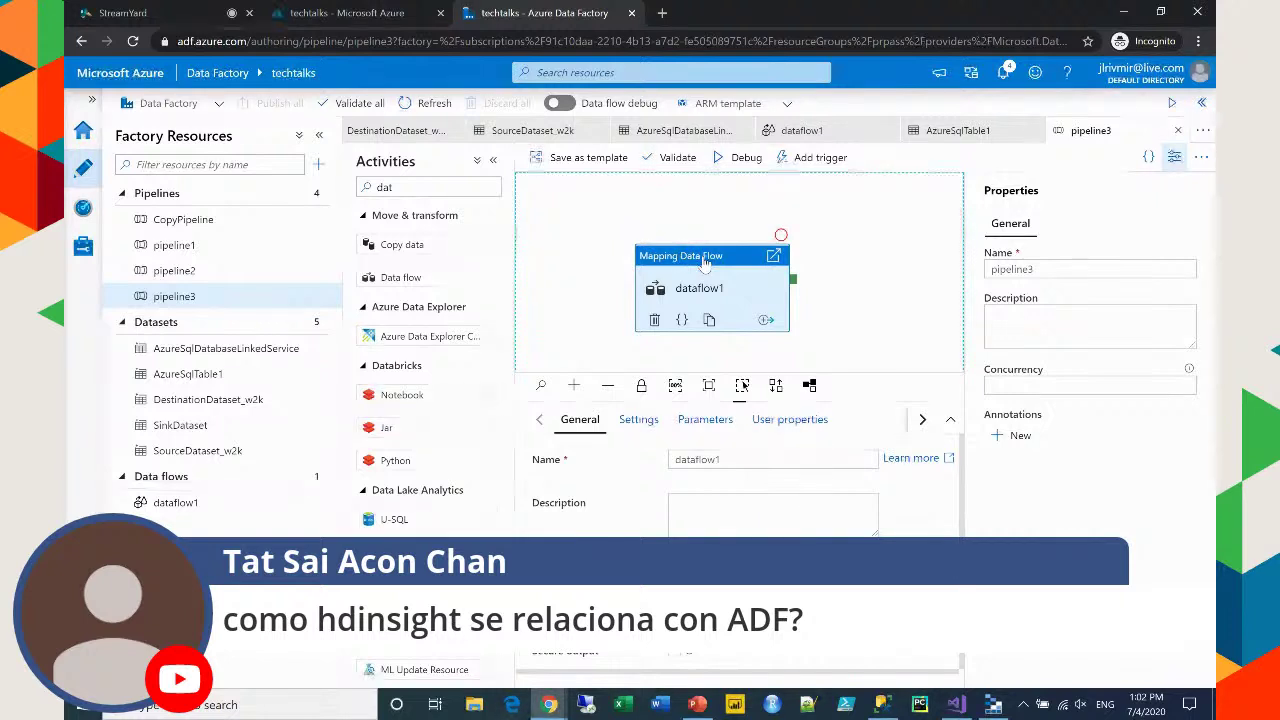
Clear the "dat" activity search and expand the HDInsight category to show its available activities
click(420, 188)
key(BackSpace)
key(BackSpace)
key(BackSpace)
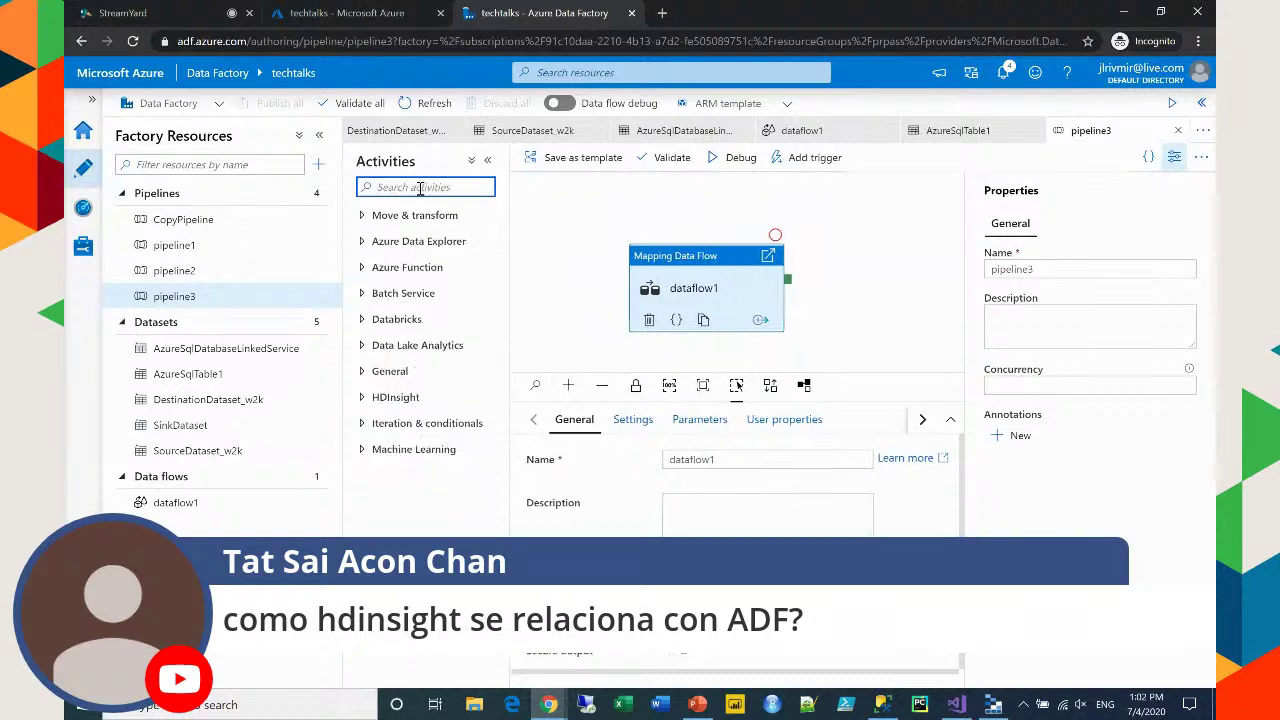
click(364, 398)
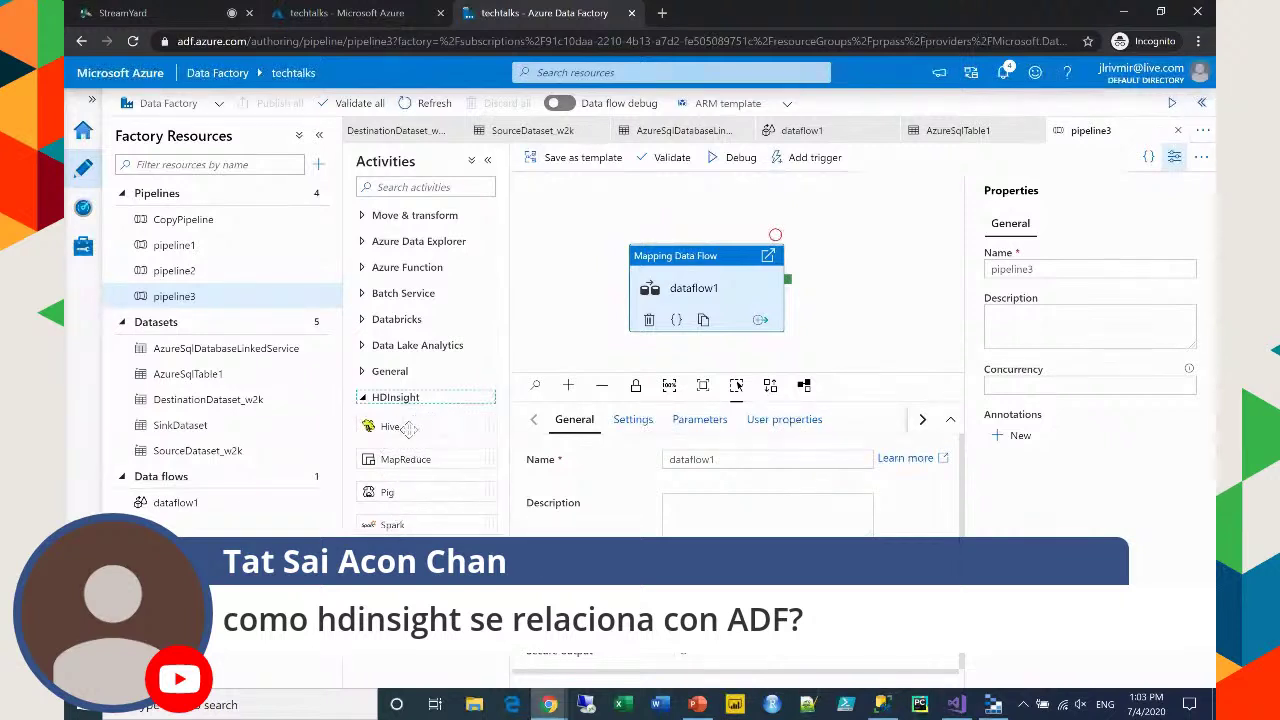
click(366, 399)
click(388, 401)
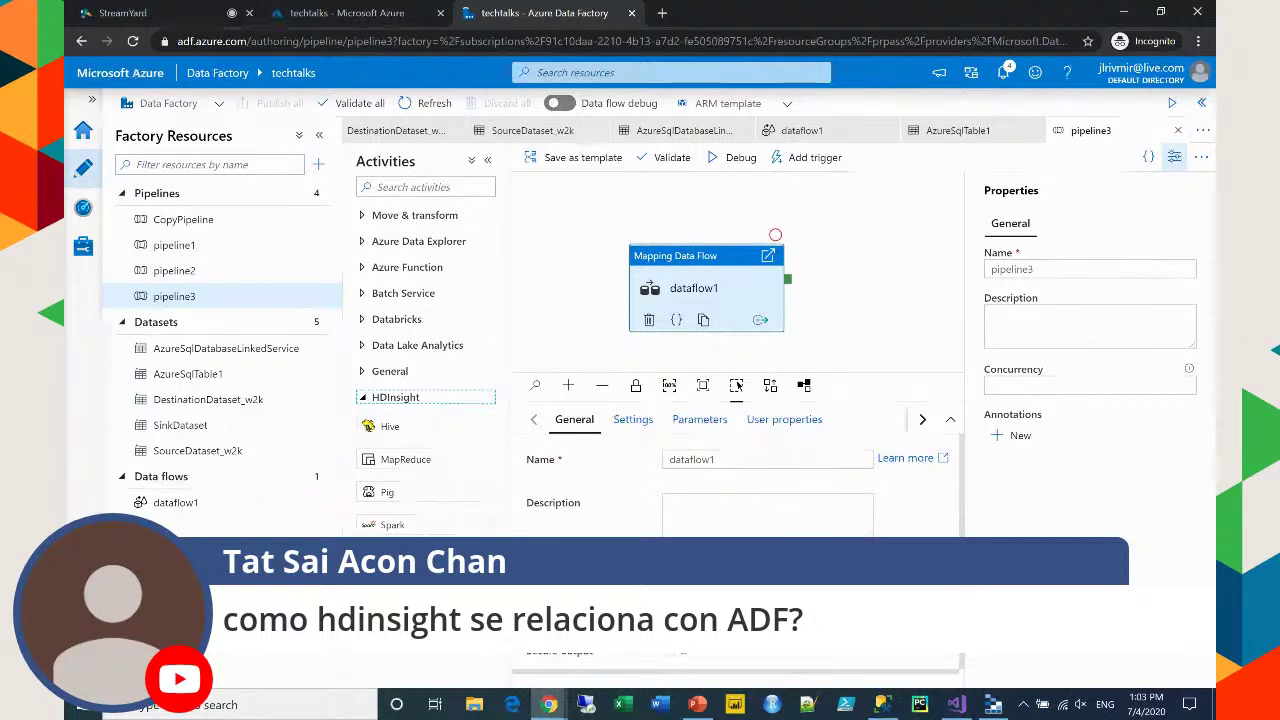
Switch to the ADF Intro presentation in PowerPoint and start the slide show from the "Synapse Analytics ¿Qué es?" slide
click(698, 705)
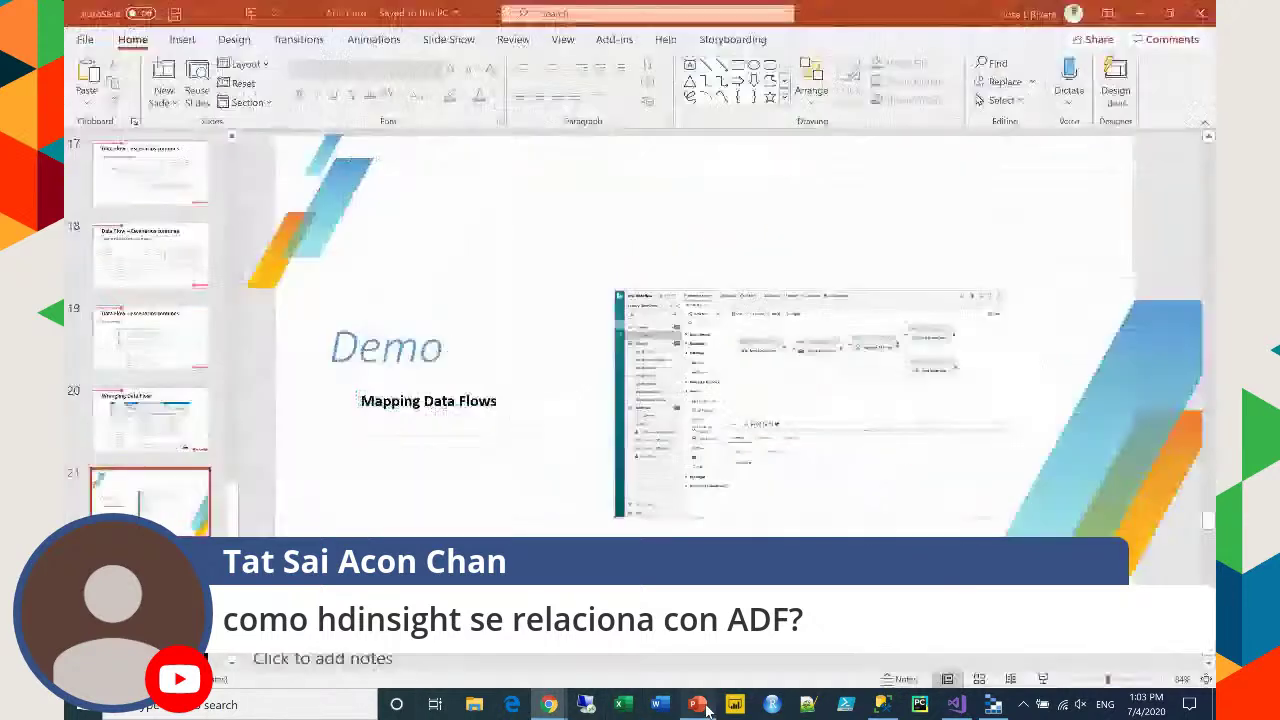
key(Page_Down)
key(Page_Down)
key(Page_Down)
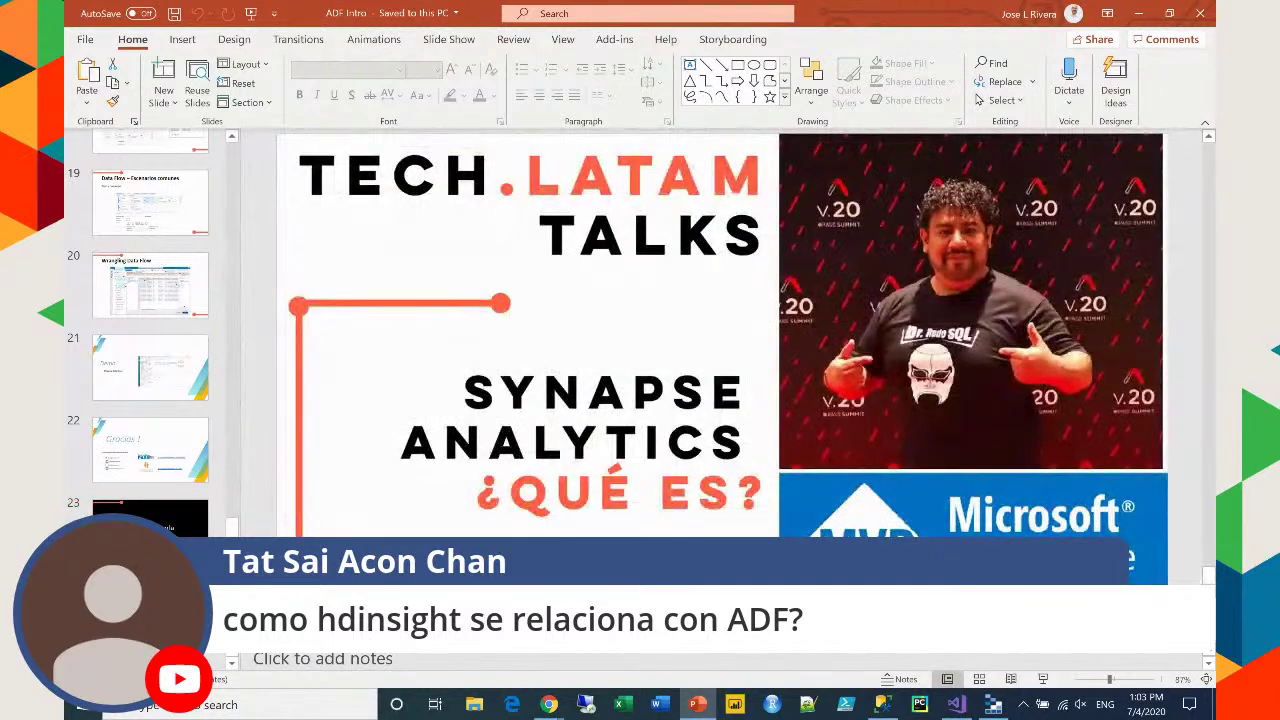
click(1043, 679)
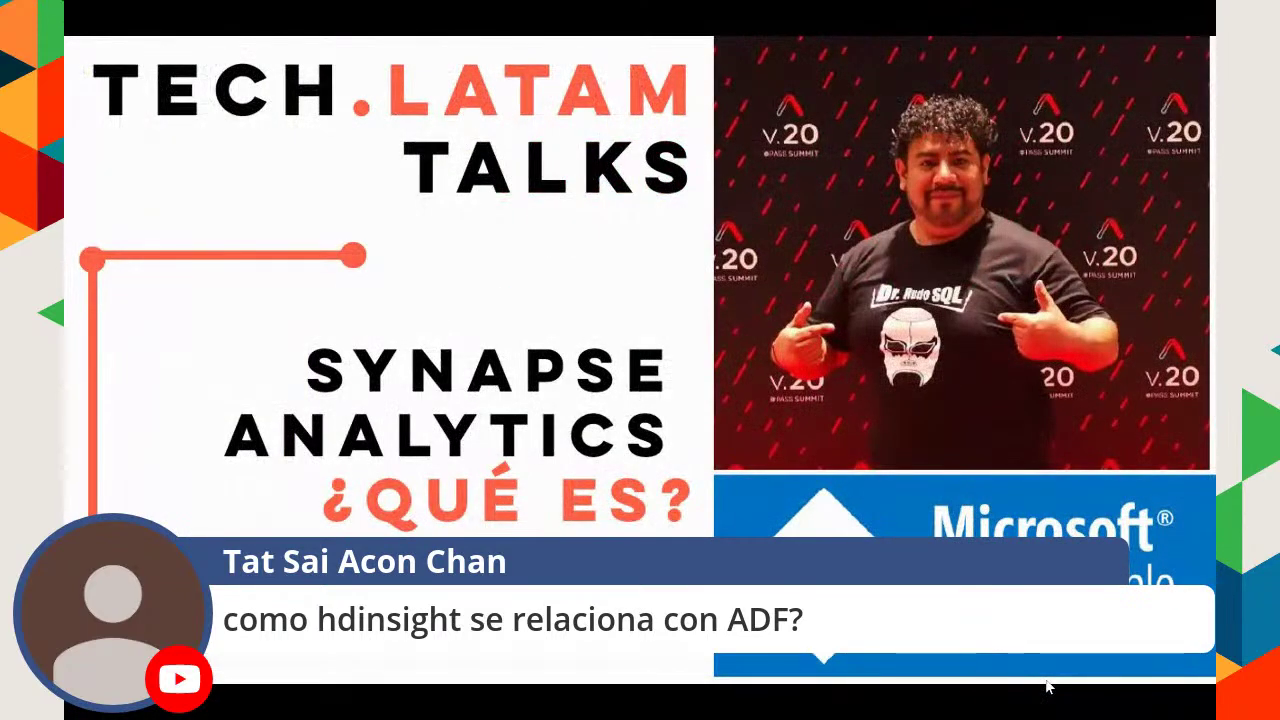